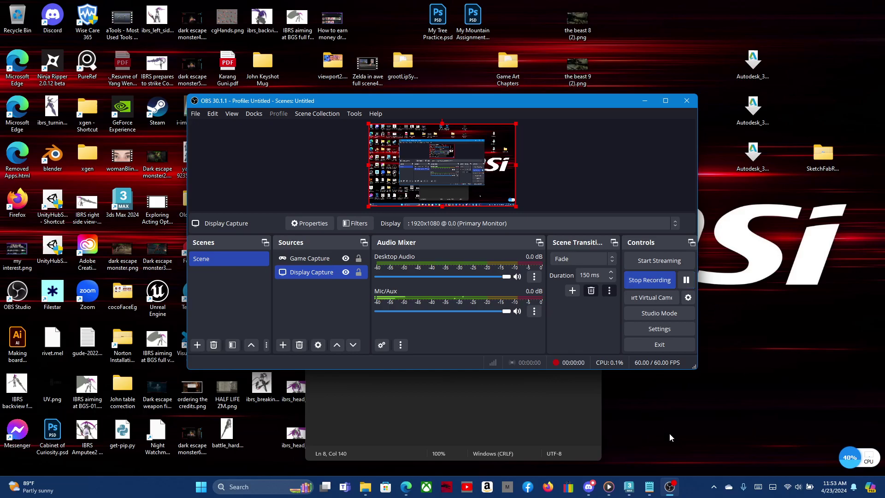
# Bring 3ds Max forward and switch Unwrap UVW to Edge selection mode.
pyautogui.click(628, 487)
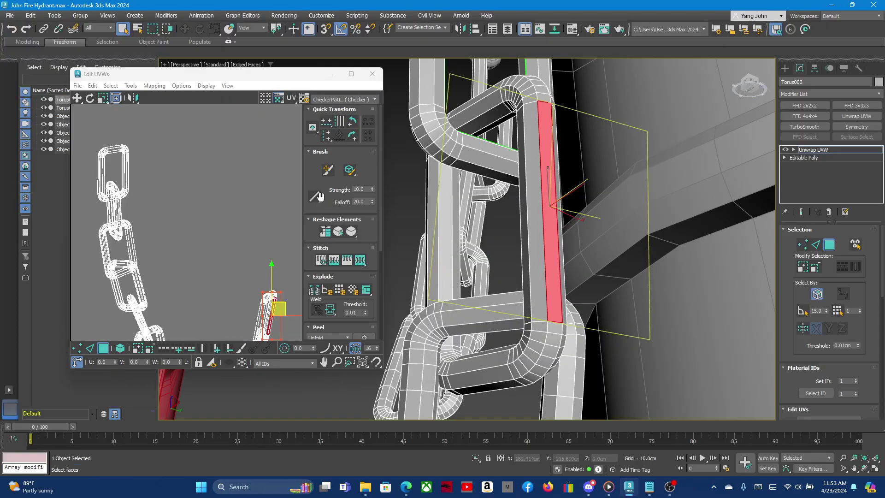
pyautogui.scroll(-2, 525, 232)
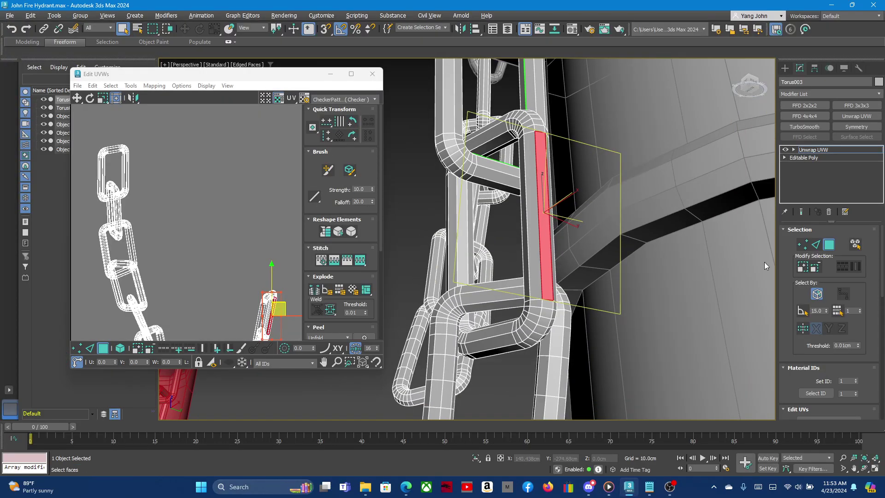
pyautogui.click(816, 247)
pyautogui.scroll(1, 533, 184)
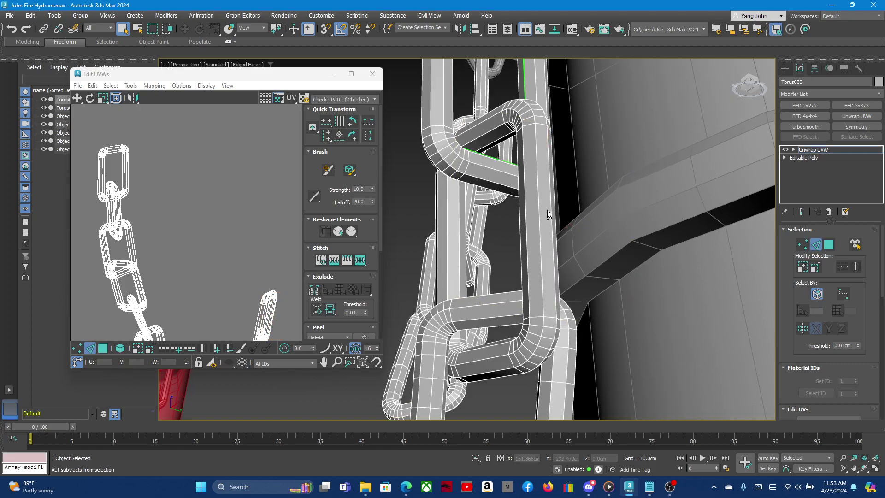
pyautogui.scroll(2, 554, 201)
pyautogui.scroll(2, 572, 202)
pyautogui.scroll(-3, 540, 203)
pyautogui.scroll(-2, 483, 218)
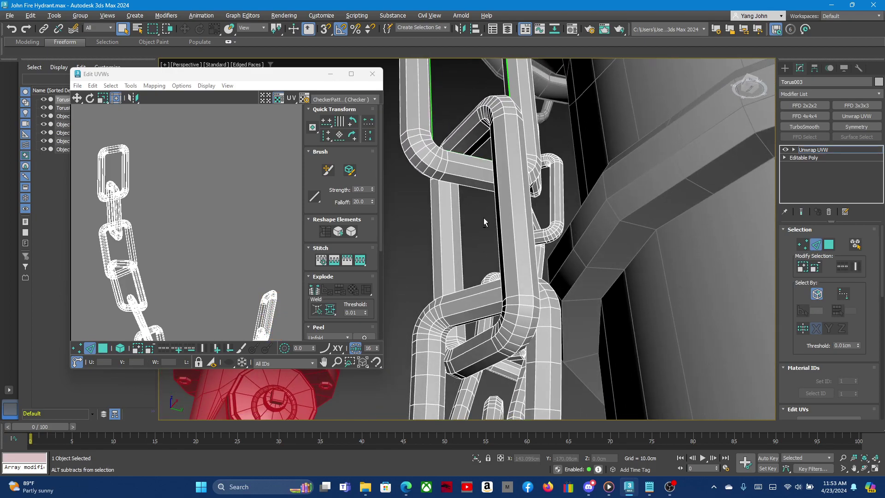
pyautogui.scroll(2, 483, 217)
pyautogui.scroll(-2, 465, 222)
pyautogui.keyDown('alt'); pyautogui.moveTo(465, 222); pyautogui.dragTo(438, 224, button='middle'); pyautogui.keyUp('alt')
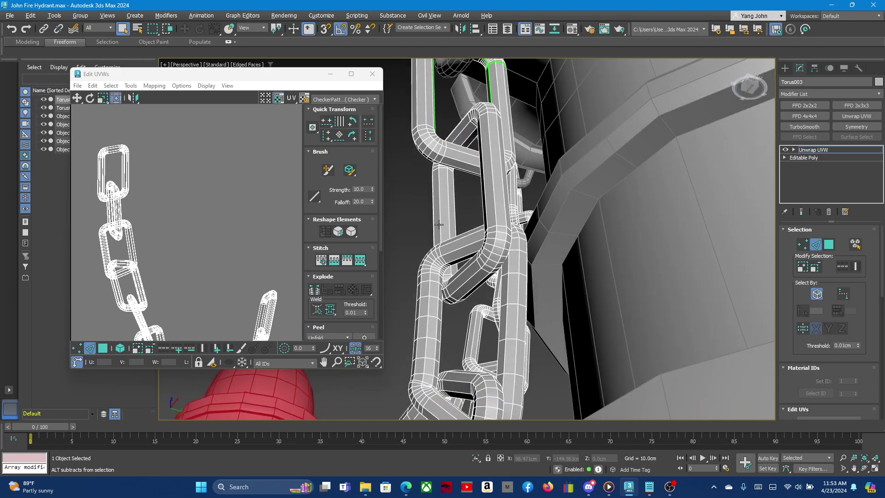
pyautogui.scroll(1, 438, 225)
pyautogui.scroll(2, 442, 221)
# Select the seam edges along one chain link and bring up the Edit UVWs quad menu.
pyautogui.click(433, 223)
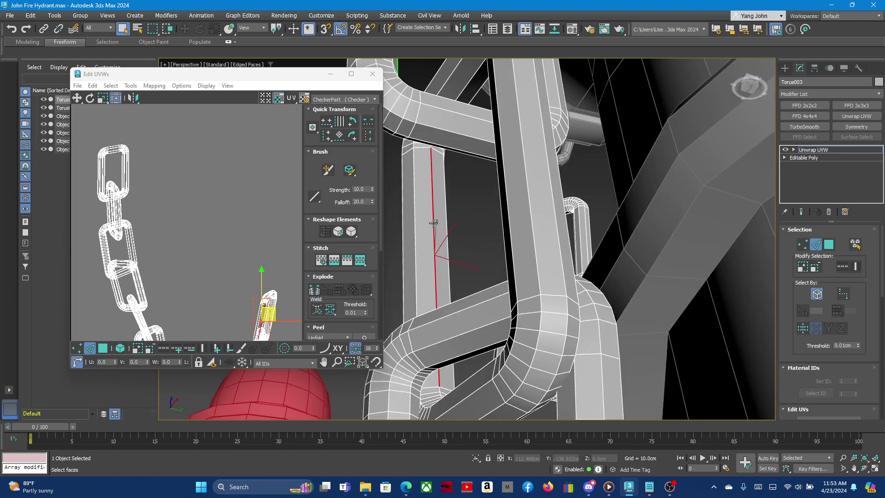
pyautogui.scroll(1, 438, 235)
pyautogui.scroll(1, 444, 267)
pyautogui.scroll(2, 448, 300)
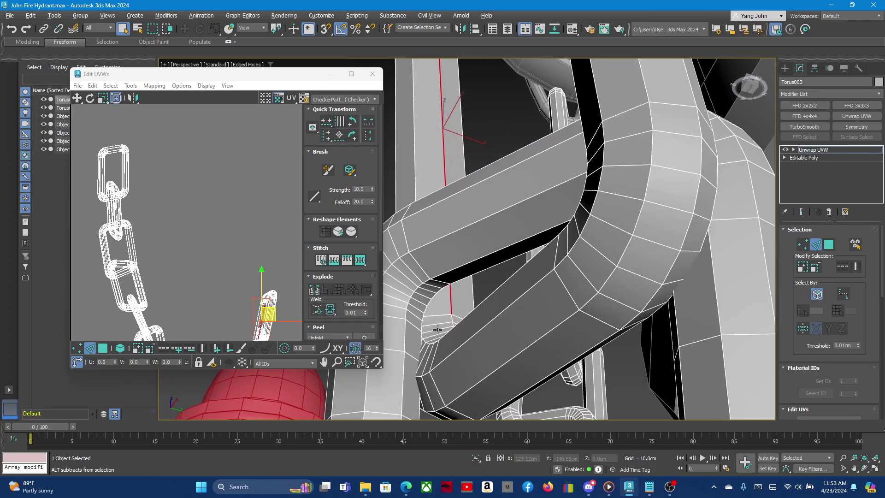
pyautogui.click(451, 320)
pyautogui.moveTo(452, 319)
pyautogui.keyDown('alt'); pyautogui.mouseDown(button='middle')
pyautogui.moveTo(476, 295)
pyautogui.moveTo(511, 287)
pyautogui.moveTo(485, 310)
pyautogui.moveTo(461, 308)
pyautogui.mouseUp(button='middle'); pyautogui.keyUp('alt')
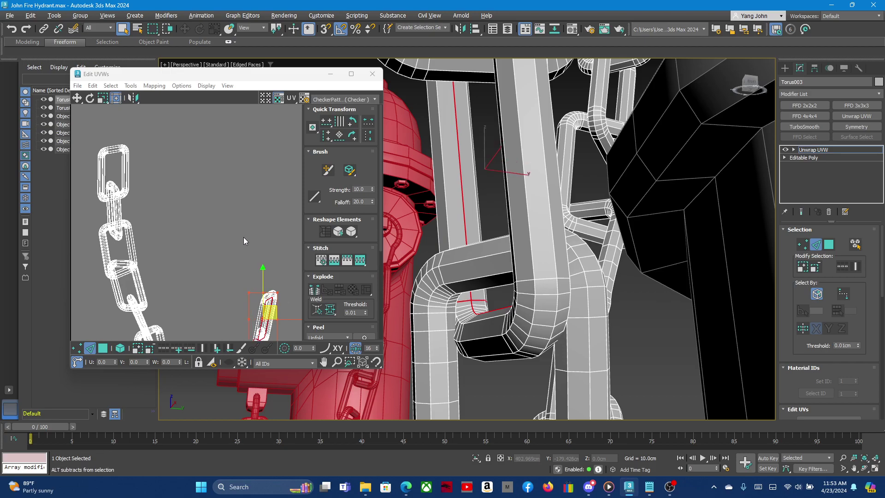
pyautogui.scroll(-2, 243, 237)
pyautogui.scroll(2, 245, 258)
pyautogui.scroll(1, 230, 231)
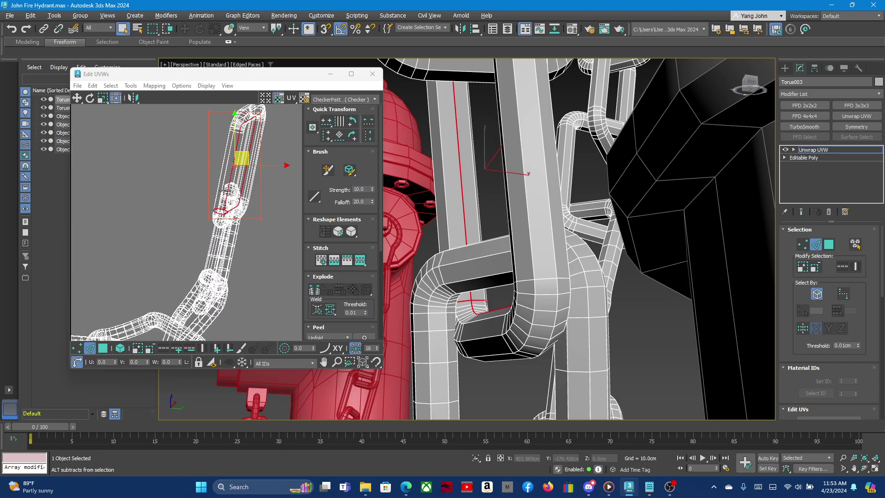
pyautogui.scroll(-4, 218, 213)
pyautogui.scroll(-2, 218, 212)
pyautogui.scroll(2, 214, 189)
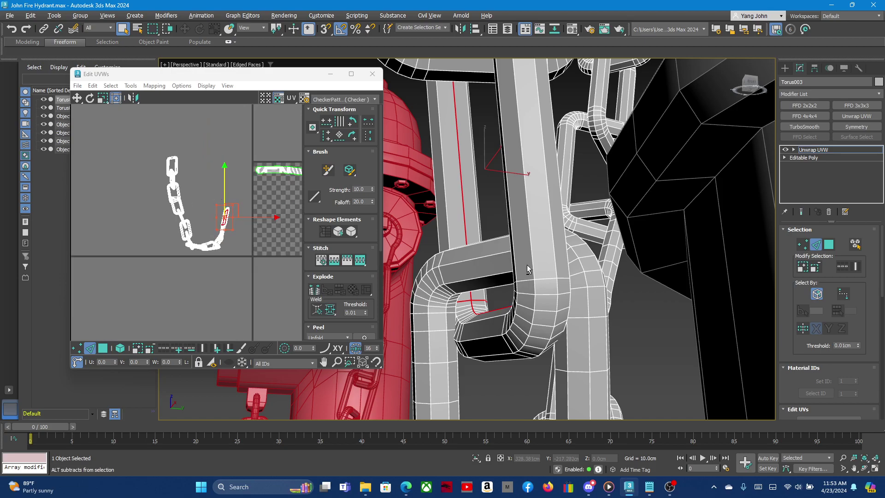
pyautogui.scroll(-3, 535, 285)
pyautogui.scroll(-2, 535, 285)
pyautogui.scroll(1, 533, 300)
pyautogui.scroll(1, 532, 318)
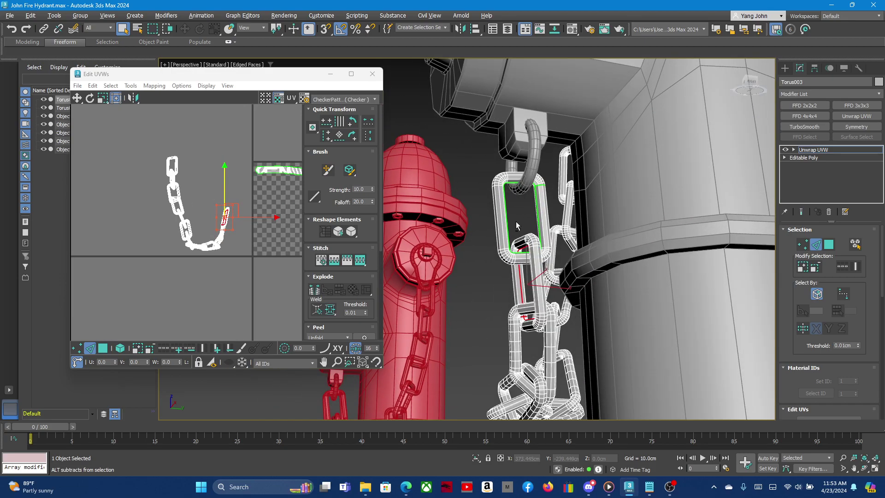
pyautogui.scroll(1, 530, 331)
pyautogui.scroll(1, 529, 331)
pyautogui.scroll(2, 534, 341)
pyautogui.scroll(-2, 544, 360)
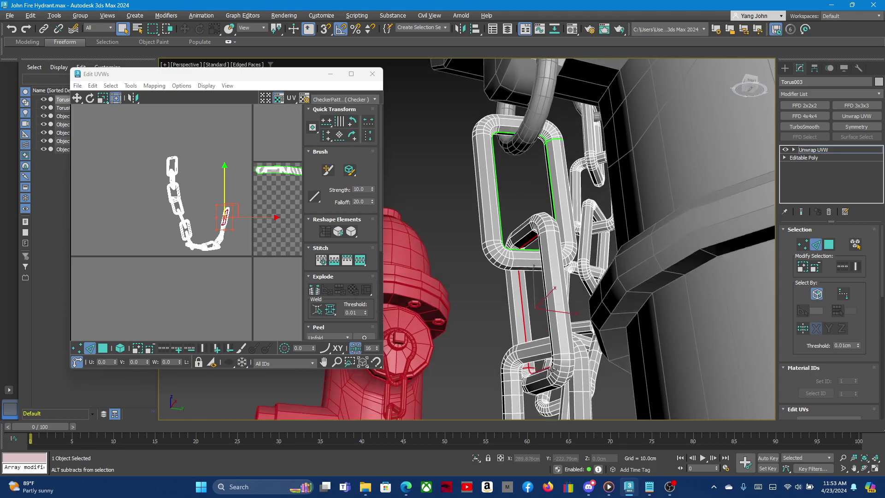
pyautogui.scroll(1, 554, 379)
pyautogui.scroll(1, 555, 379)
pyautogui.scroll(1, 238, 220)
pyautogui.scroll(2, 230, 210)
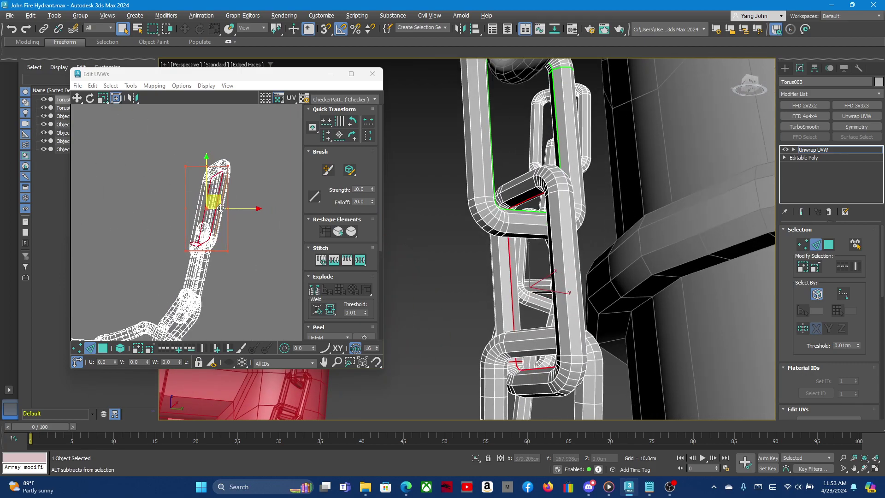
pyautogui.scroll(1, 224, 208)
# Break the UVs along the seam and select the whole chain link in Polygon mode.
pyautogui.rightClick(194, 183)
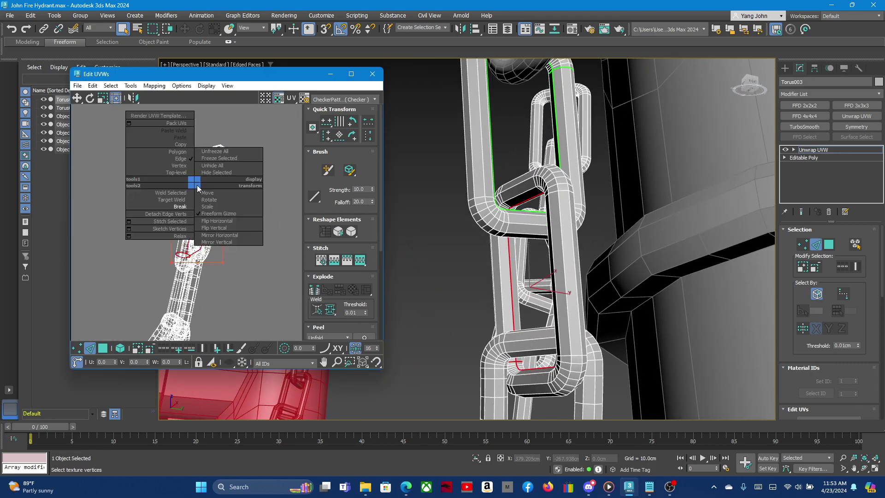
pyautogui.click(186, 208)
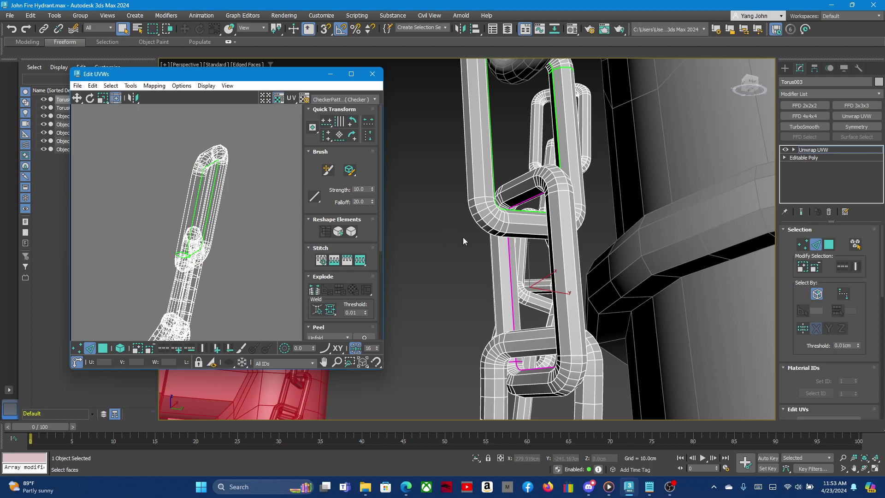
pyautogui.press('3')
pyautogui.click(532, 242)
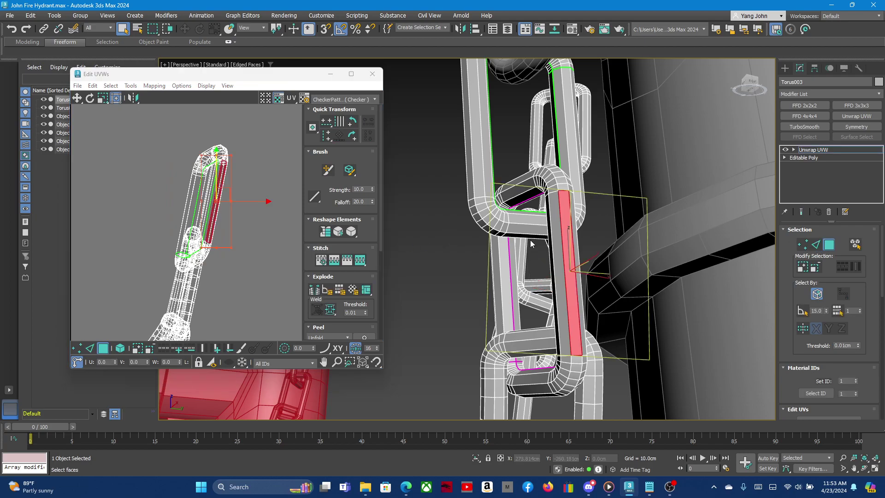
pyautogui.doubleClick(554, 224)
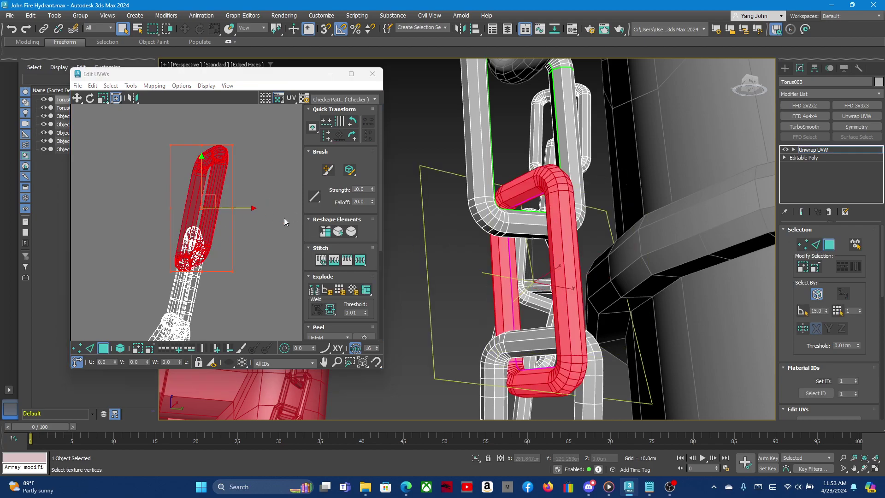
# Straighten the link's UVs into a flat strip with Reshape Elements.
pyautogui.click(325, 231)
pyautogui.scroll(-2, 138, 184)
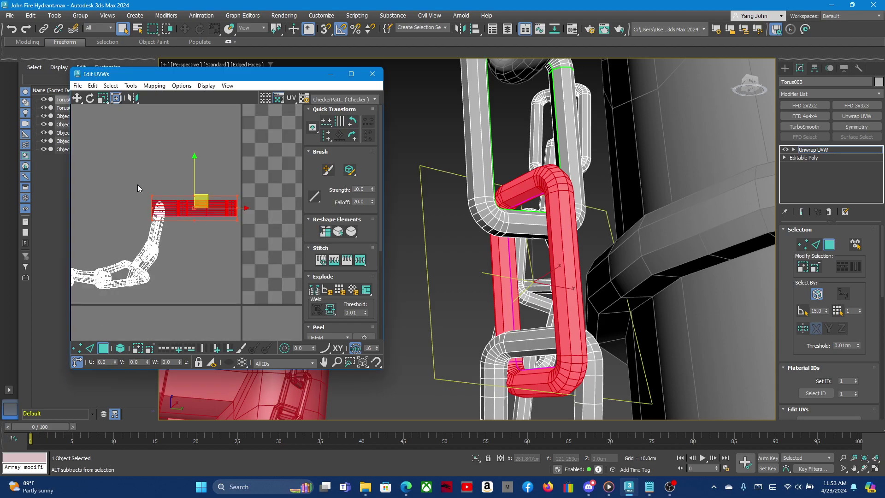
pyautogui.scroll(-3, 137, 184)
pyautogui.scroll(2, 192, 174)
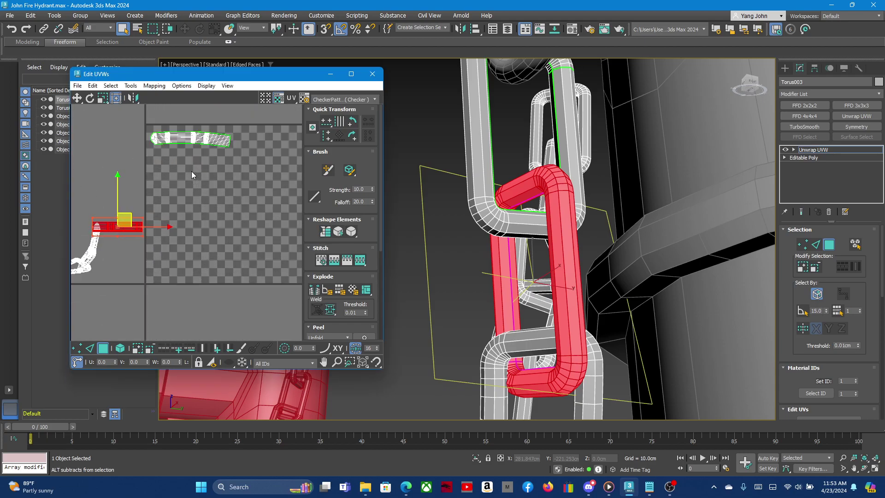
pyautogui.click(352, 233)
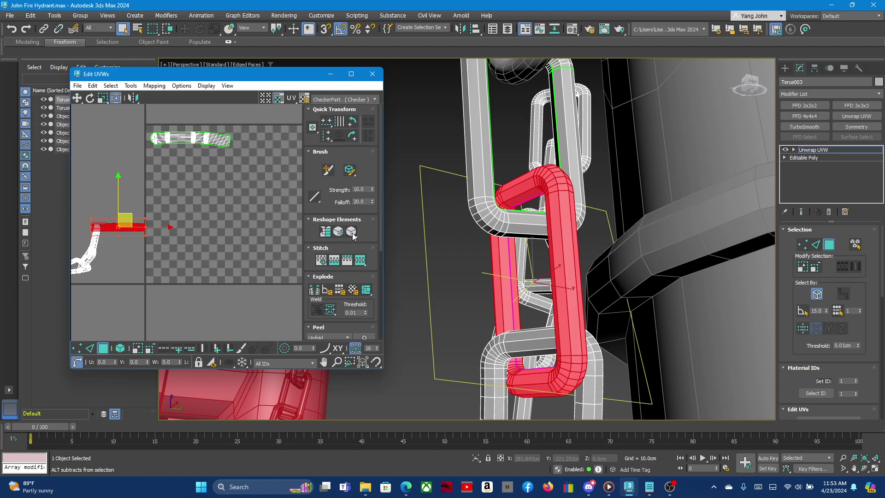
pyautogui.rightClick(353, 236)
pyautogui.click(198, 123)
# Move the straightened strip beside the other UV shell and deselect it.
pyautogui.moveTo(116, 228); pyautogui.dragTo(186, 161)
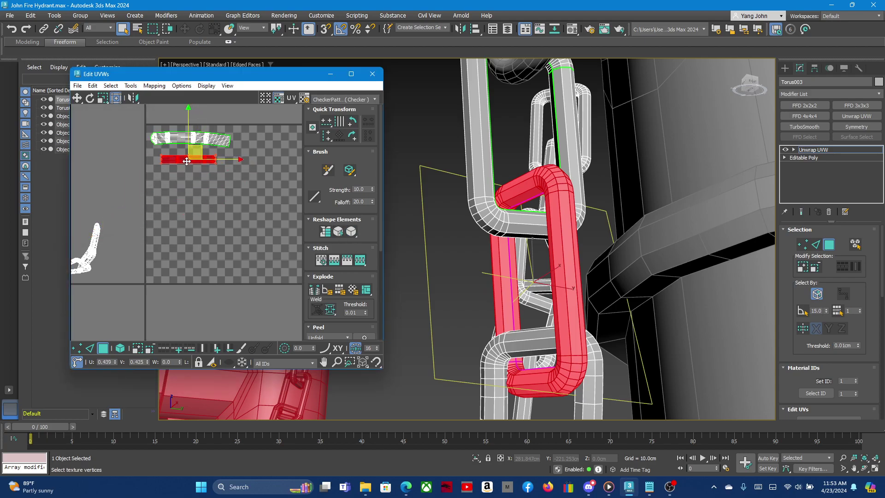
pyautogui.scroll(3, 186, 161)
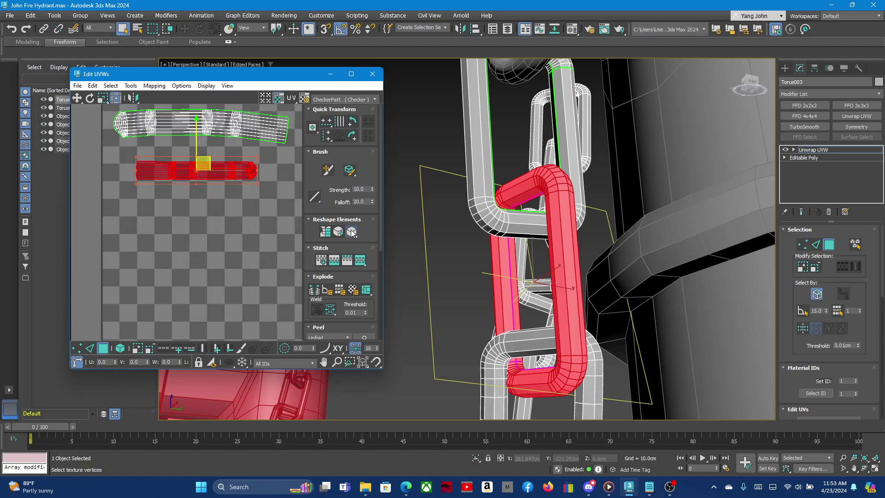
pyautogui.click(145, 230)
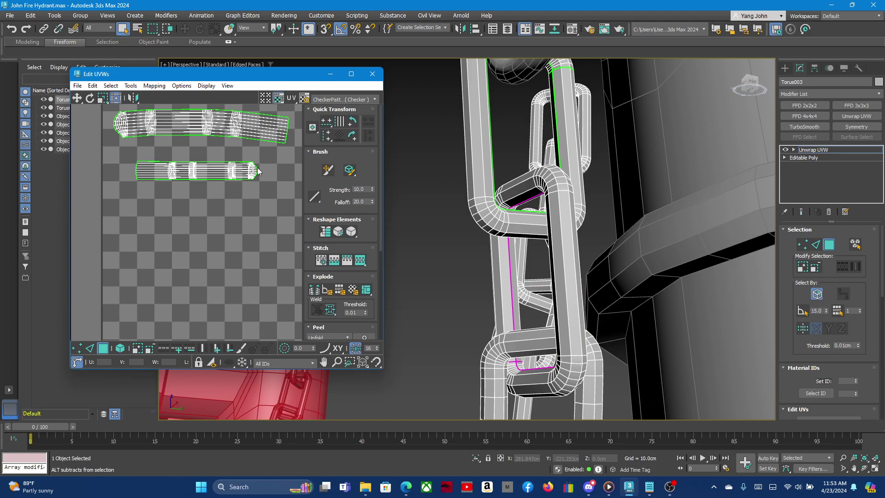
pyautogui.scroll(-3, 268, 176)
pyautogui.scroll(-1, 208, 194)
pyautogui.scroll(1, 171, 227)
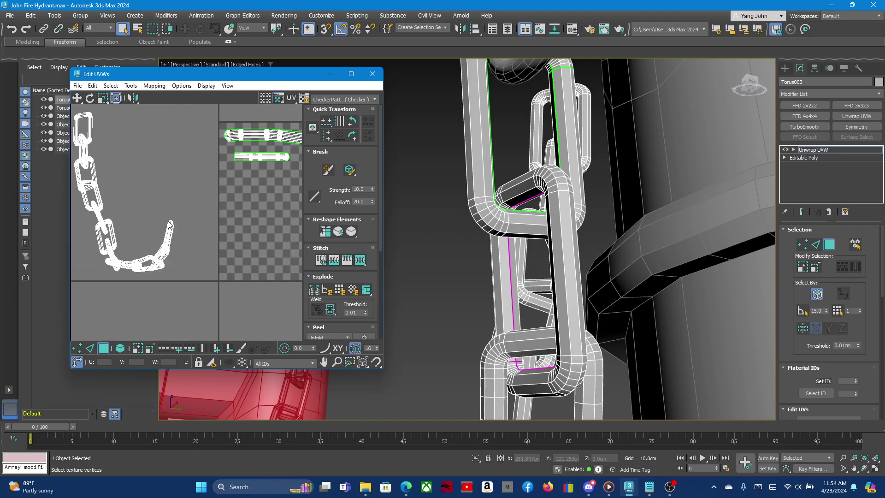
pyautogui.scroll(2, 171, 228)
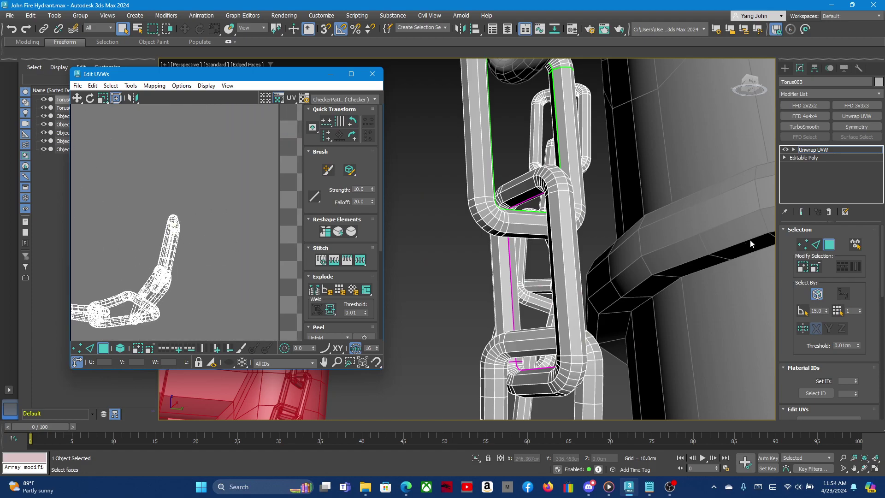
# In Edge mode, double-click an edge to select the seam loop along the next link.
pyautogui.click(815, 245)
pyautogui.scroll(-2, 562, 280)
pyautogui.scroll(-2, 563, 280)
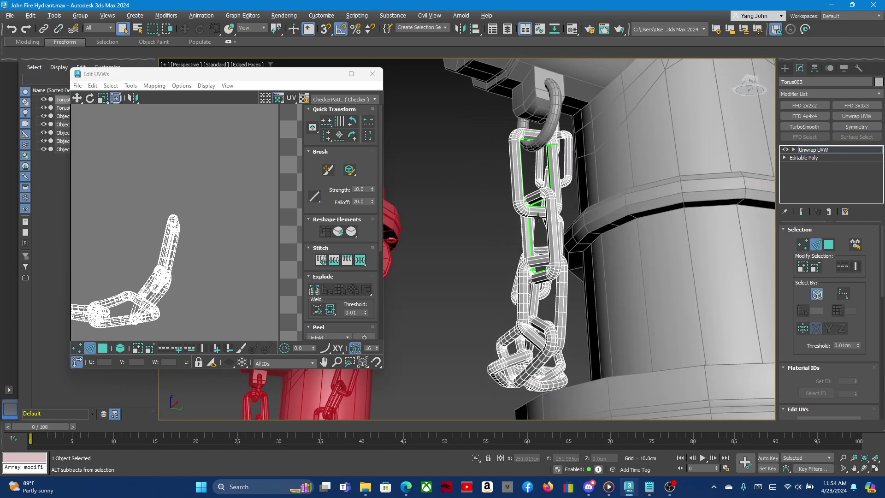
pyautogui.scroll(-1, 562, 280)
pyautogui.click(563, 294)
pyautogui.scroll(4, 543, 325)
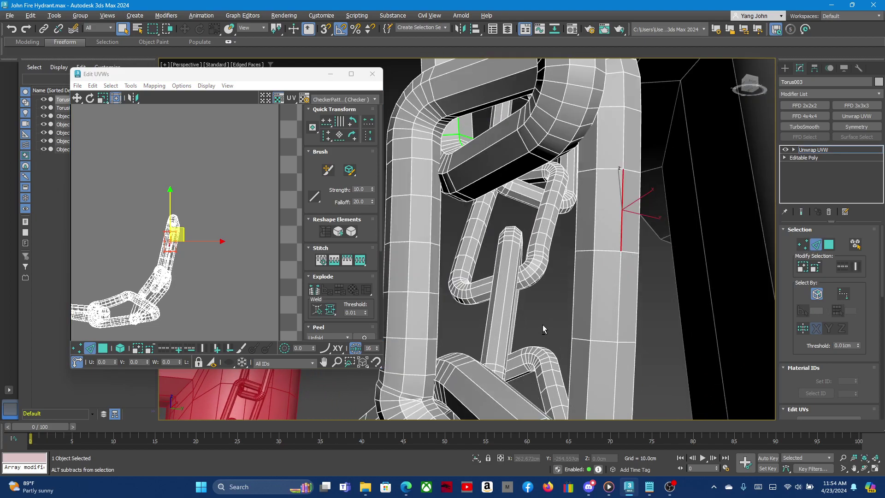
pyautogui.keyDown('alt'); pyautogui.moveTo(527, 308); pyautogui.dragTo(504, 291, button='middle'); pyautogui.keyUp('alt')
pyautogui.click(507, 286)
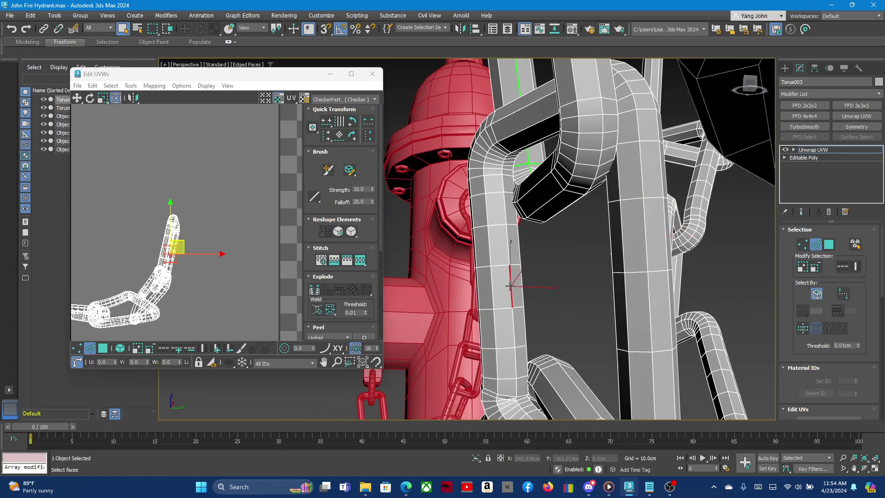
pyautogui.doubleClick(508, 240)
pyautogui.keyDown('alt'); pyautogui.moveTo(509, 240); pyautogui.dragTo(507, 231, button='middle'); pyautogui.keyUp('alt')
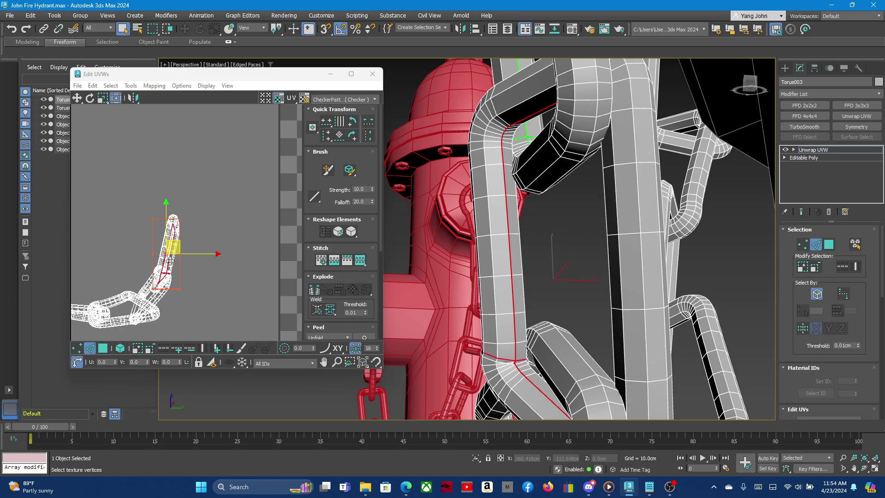
# Break the UVs along the edge loop and select the entire chain link element.
pyautogui.rightClick(166, 259)
pyautogui.click(149, 281)
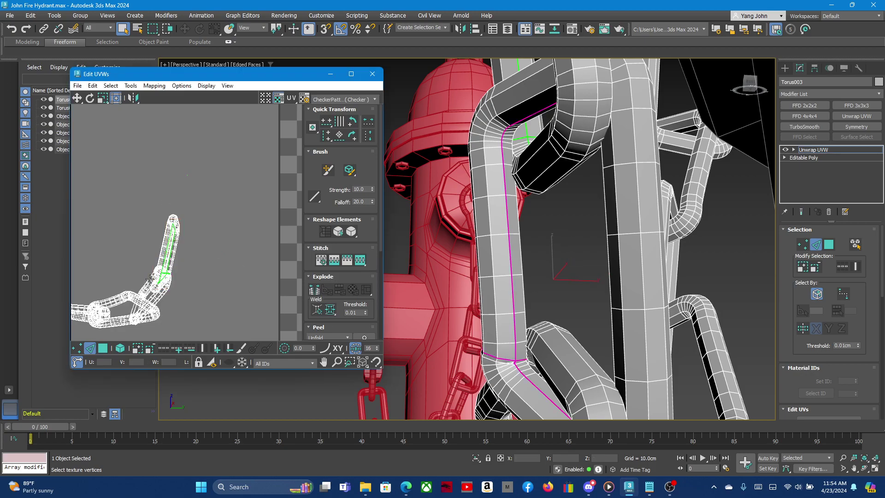
pyautogui.click(828, 245)
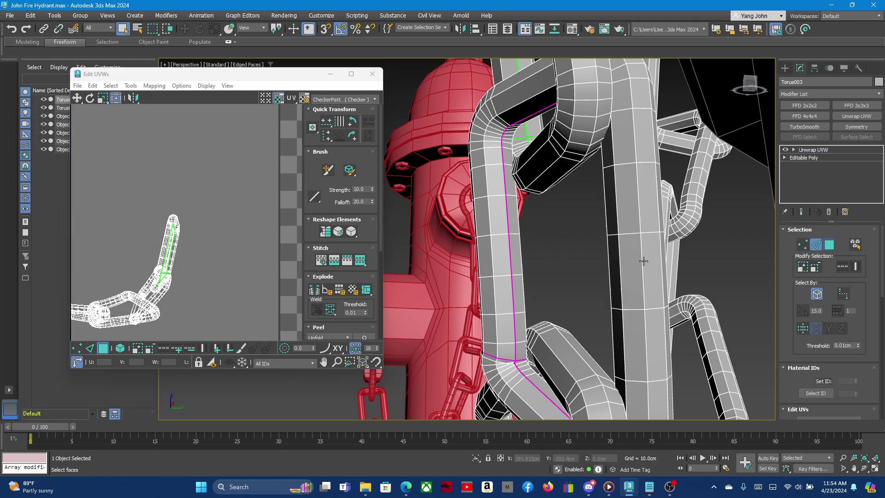
pyautogui.click(498, 254)
pyautogui.doubleClick(502, 291)
pyautogui.scroll(-2, 197, 150)
pyautogui.scroll(-2, 184, 179)
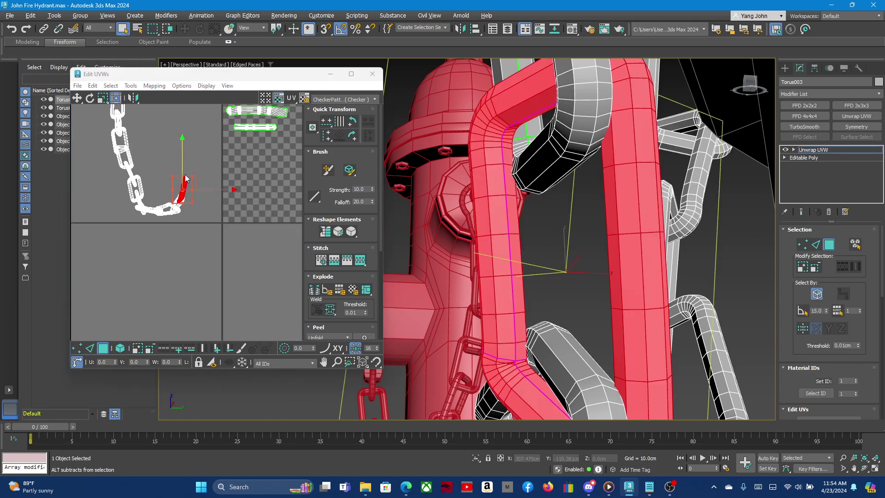
# Straighten the link's curved UV shell into a vertical strip.
pyautogui.click(325, 232)
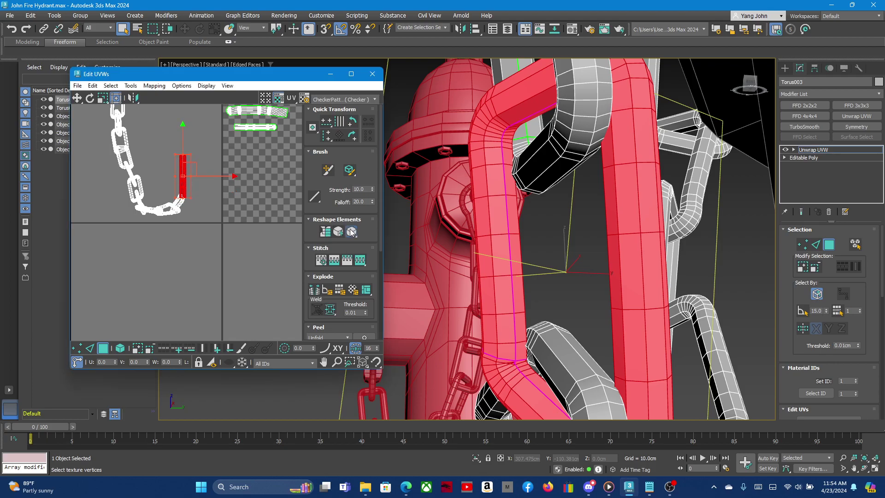
pyautogui.scroll(-2, 106, 184)
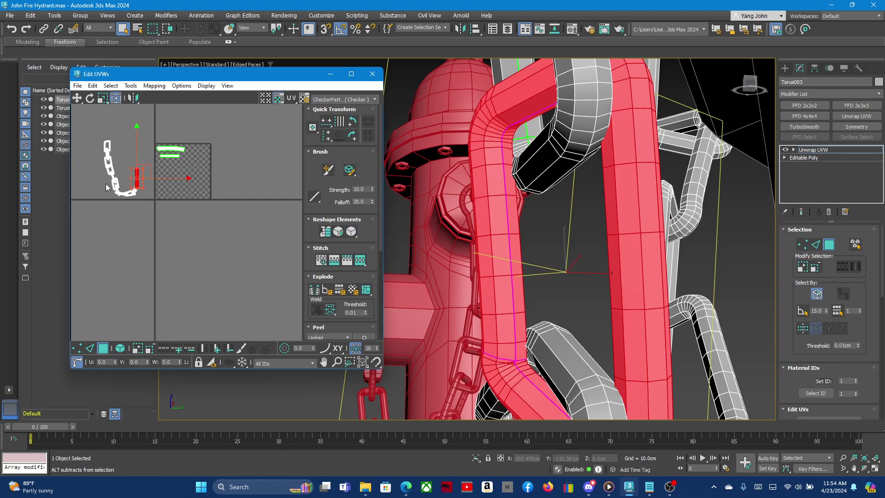
pyautogui.scroll(4, 162, 155)
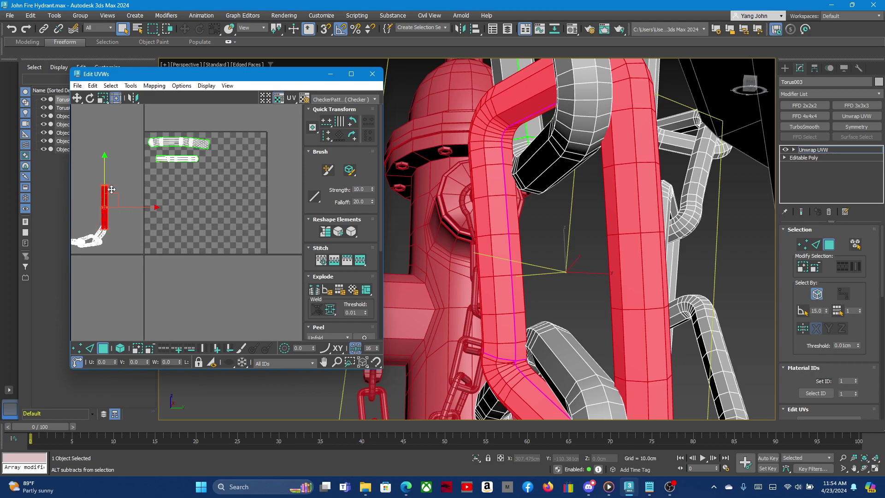
pyautogui.moveTo(105, 192); pyautogui.dragTo(104, 188)
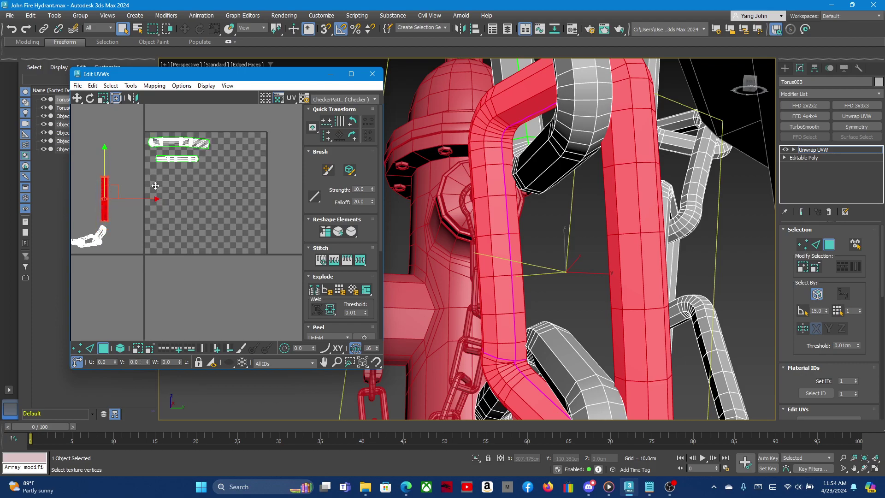
# Move the strip into the checker tile's upper right and deselect it.
pyautogui.click(80, 101)
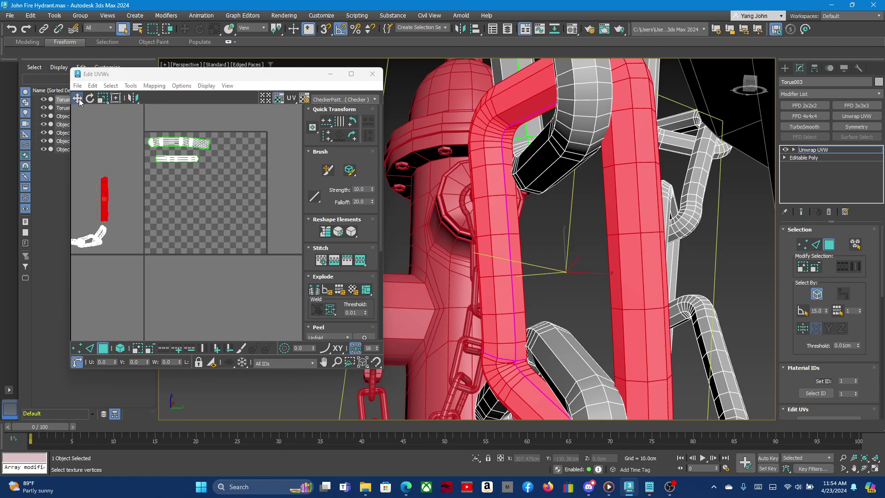
pyautogui.moveTo(106, 186)
pyautogui.mouseDown()
pyautogui.moveTo(220, 180)
pyautogui.moveTo(225, 148)
pyautogui.mouseUp()
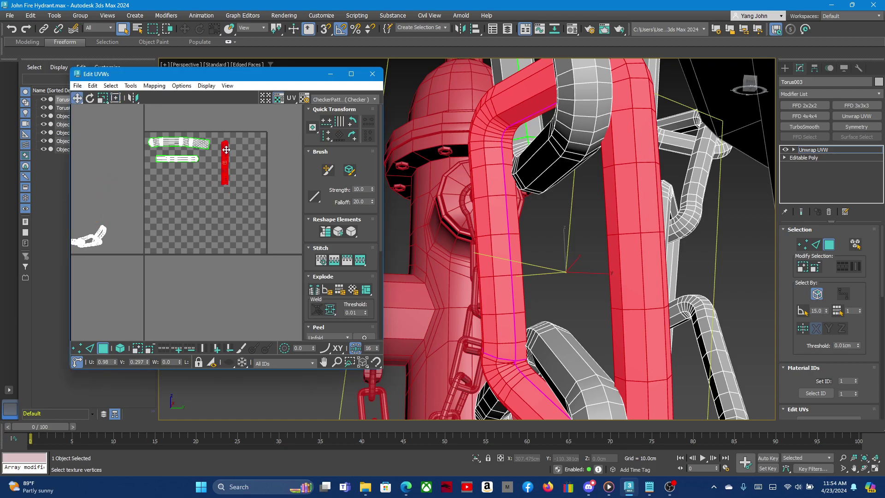
pyautogui.click(203, 193)
pyautogui.scroll(3, 115, 230)
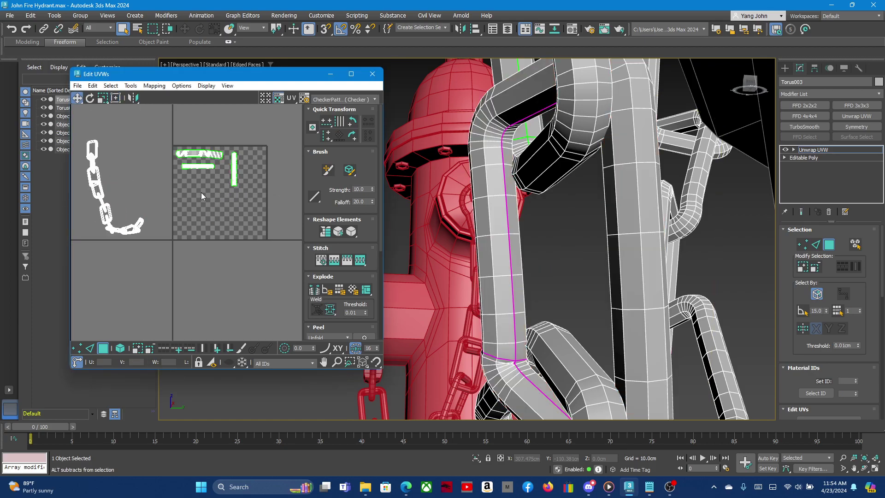
# Select two edge loops running along the next chain link.
pyautogui.scroll(3, 136, 235)
pyautogui.click(148, 228)
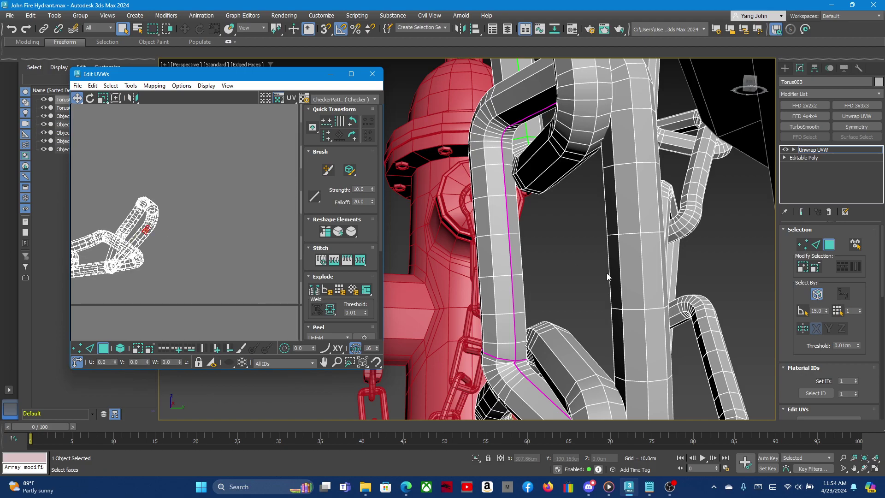
pyautogui.keyDown('alt'); pyautogui.moveTo(607, 277); pyautogui.dragTo(600, 304, button='middle'); pyautogui.keyUp('alt')
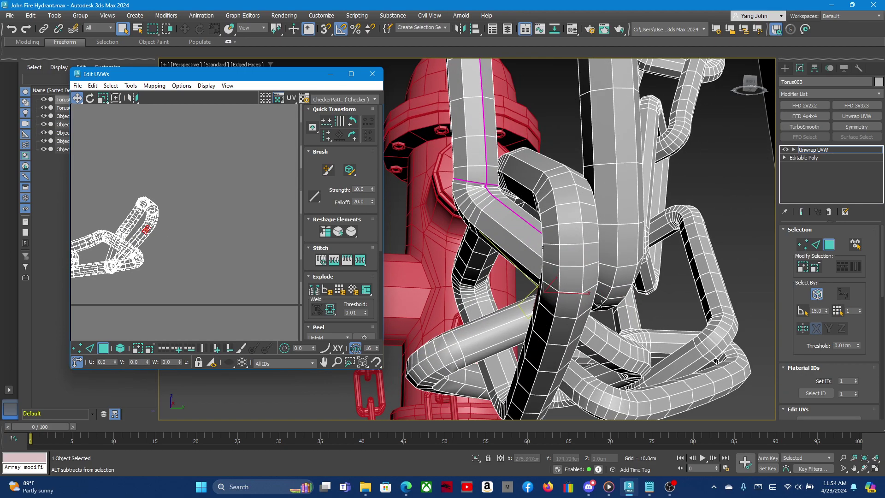
pyautogui.scroll(2, 600, 304)
pyautogui.scroll(2, 138, 220)
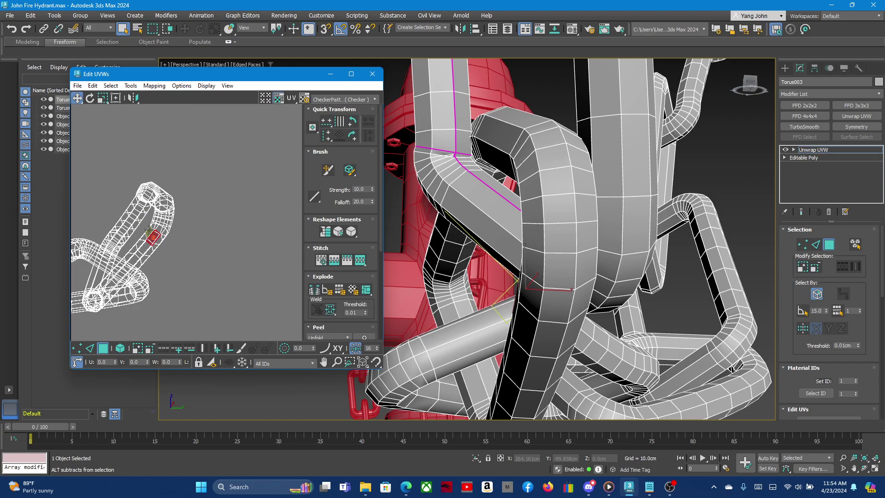
pyautogui.scroll(2, 141, 219)
pyautogui.click(816, 244)
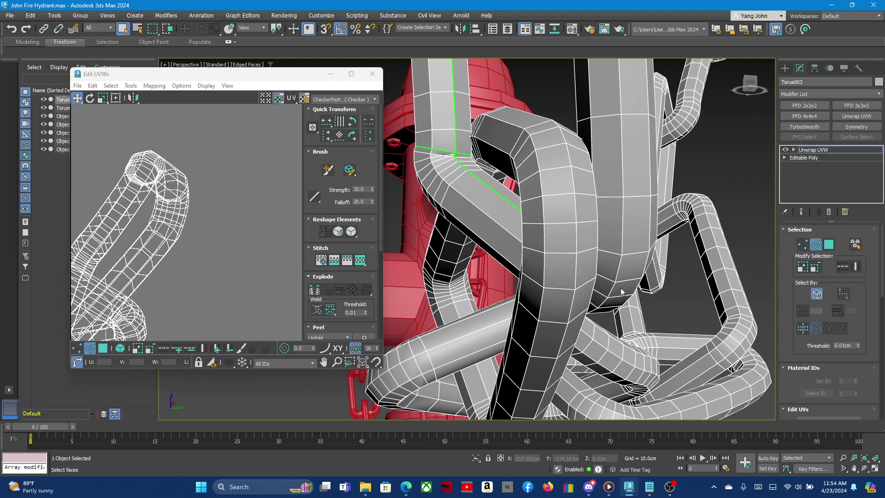
pyautogui.click(575, 263)
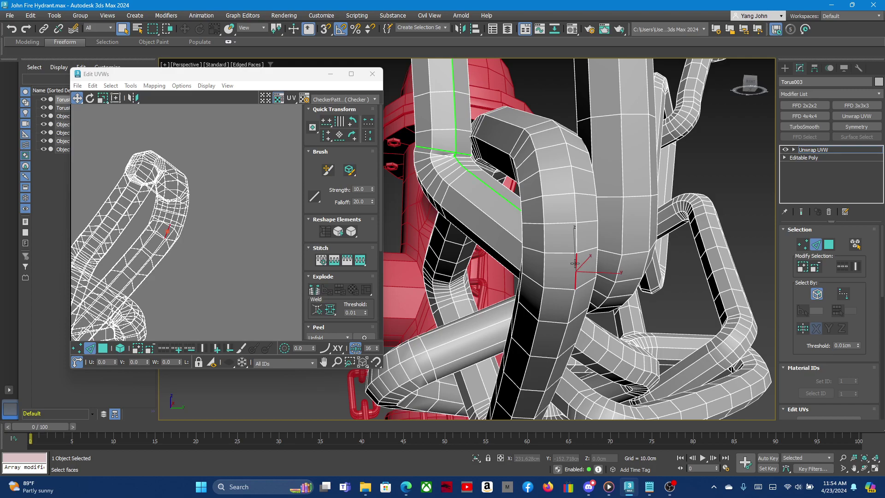
pyautogui.doubleClick(574, 231)
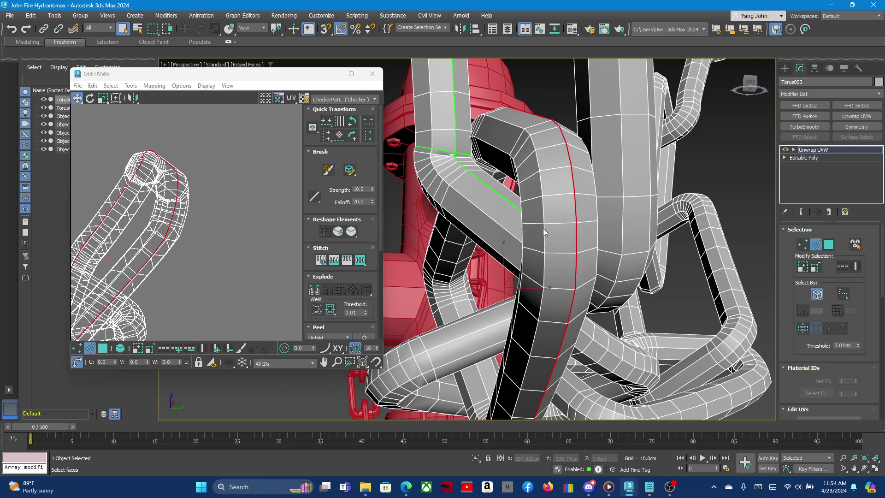
pyautogui.keyDown('ctrl'); pyautogui.doubleClick(533, 126); pyautogui.keyUp('ctrl')
# Break the UVs along both loops and select the whole link element.
pyautogui.rightClick(171, 196)
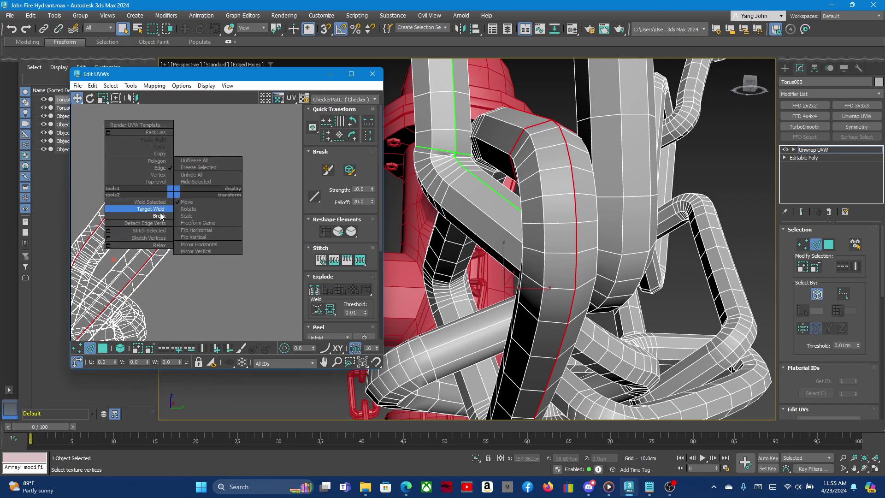
pyautogui.click(158, 216)
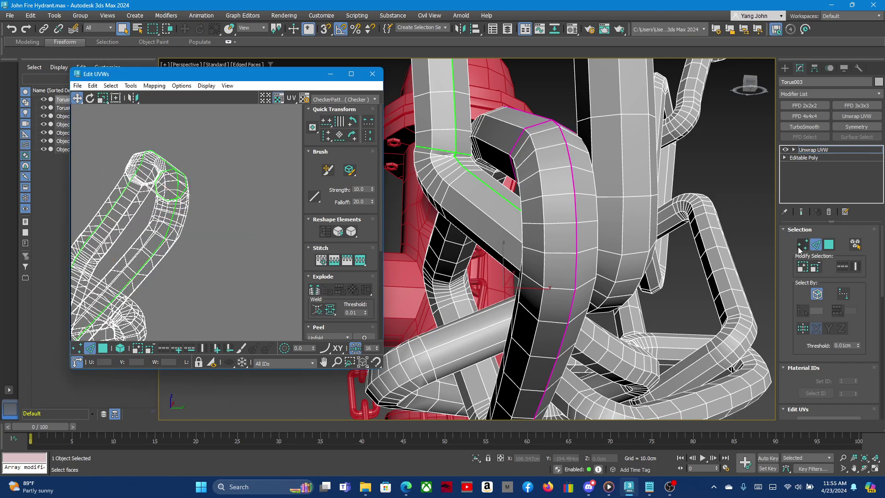
pyautogui.click(828, 244)
pyautogui.click(539, 228)
pyautogui.click(561, 217)
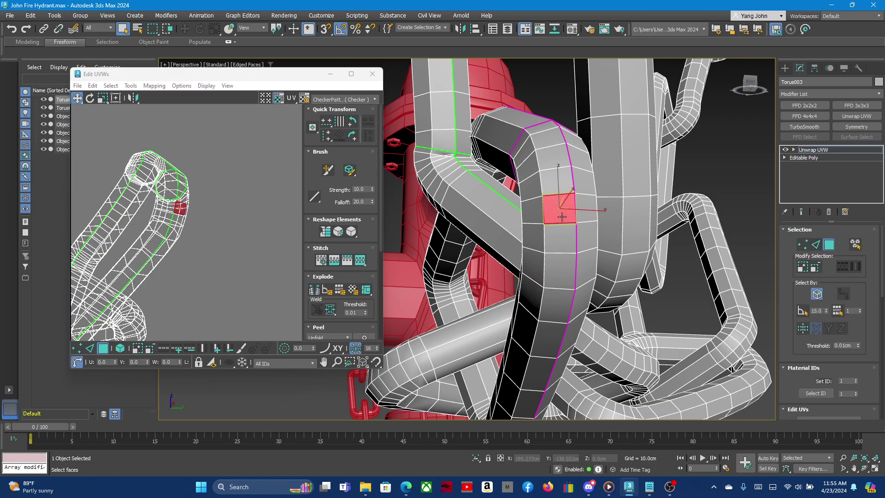
pyautogui.doubleClick(563, 233)
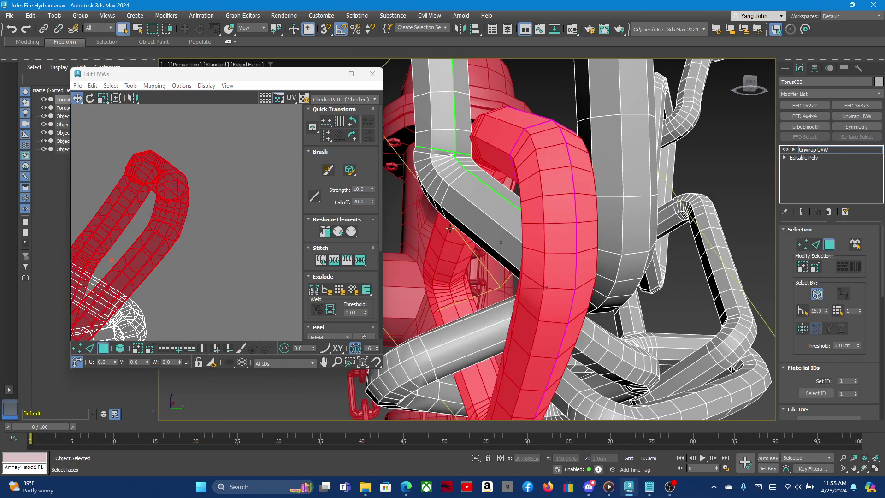
# Flatten the link's UVs into a straight strip with Relax Until Flat.
pyautogui.click(325, 233)
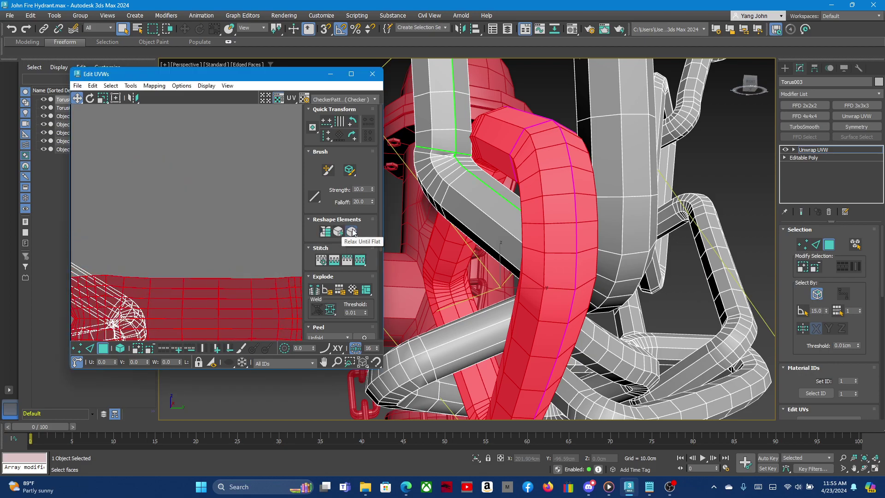
pyautogui.moveTo(351, 232); pyautogui.dragTo(351, 246)
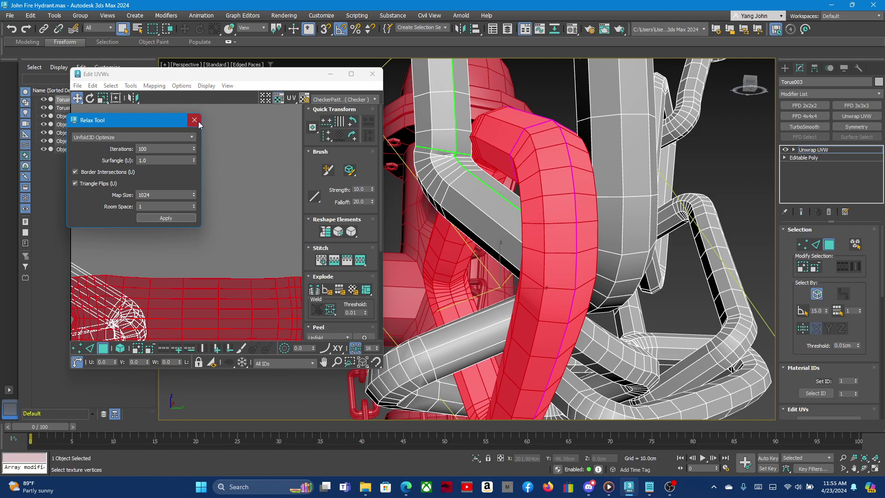
pyautogui.click(194, 120)
pyautogui.scroll(-3, 162, 185)
pyautogui.scroll(-2, 129, 181)
pyautogui.scroll(3, 161, 170)
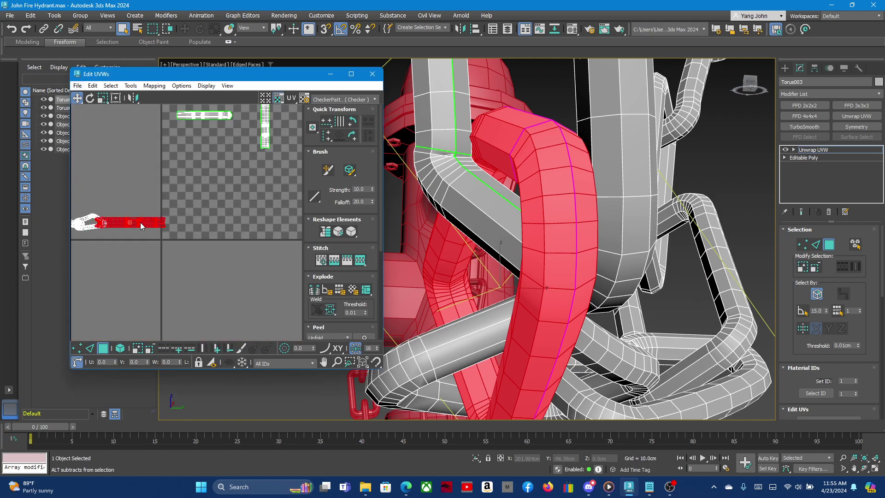
# Move the red strip onto the tile below the green strip and Pack all UVs.
pyautogui.moveTo(135, 223)
pyautogui.mouseDown()
pyautogui.moveTo(202, 162)
pyautogui.moveTo(209, 133)
pyautogui.mouseUp()
pyautogui.scroll(4, 209, 133)
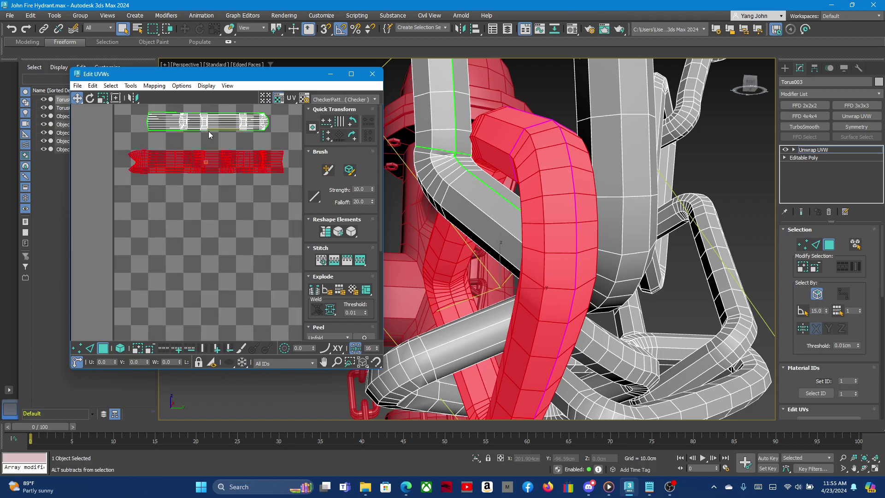
pyautogui.click(351, 232)
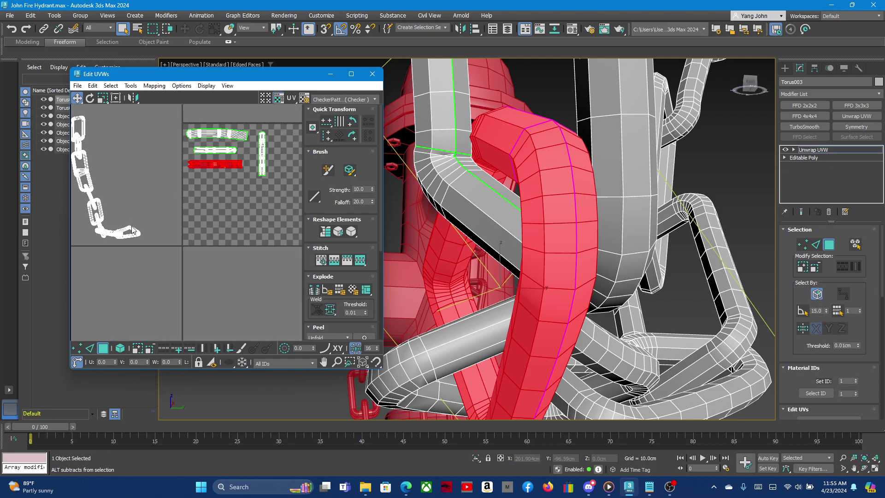
pyautogui.scroll(5, 132, 230)
pyautogui.keyDown('alt'); pyautogui.moveTo(524, 221); pyautogui.dragTo(485, 306, button='middle'); pyautogui.keyUp('alt')
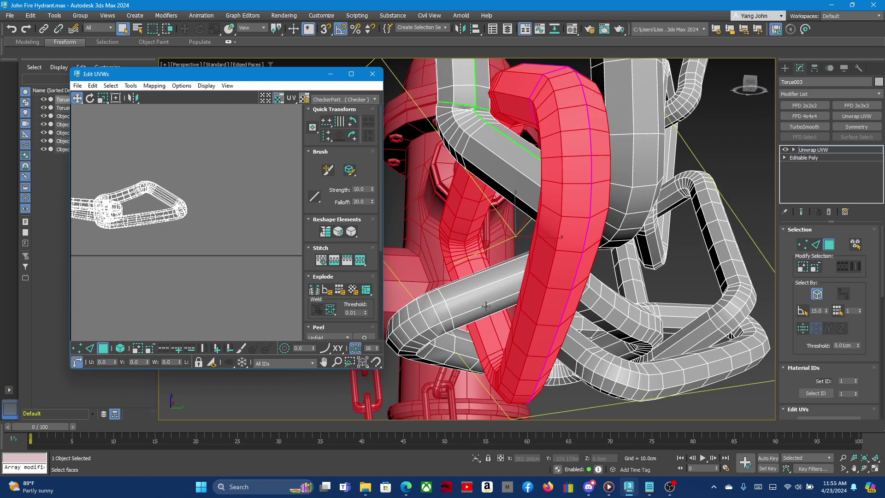
# Select the seam edge loops on the grey link and hanger loop.
pyautogui.click(483, 291)
pyautogui.click(818, 246)
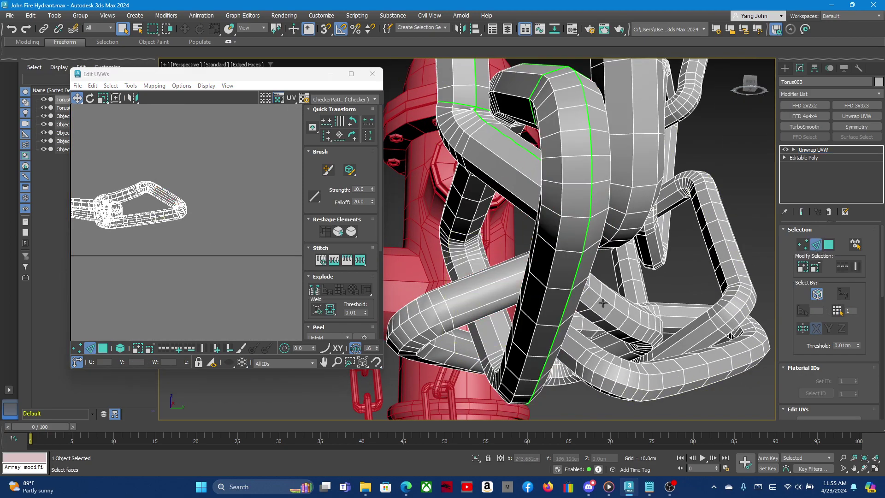
pyautogui.click(446, 299)
pyautogui.doubleClick(437, 304)
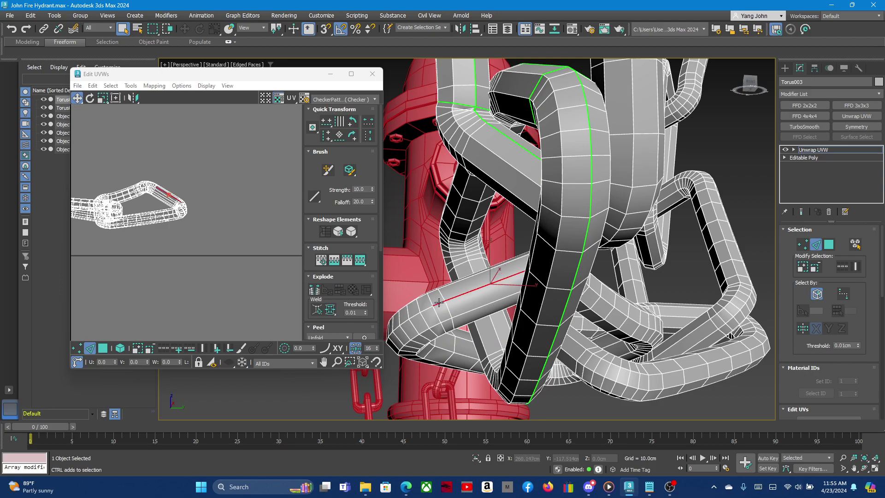
pyautogui.moveTo(437, 304)
pyautogui.keyDown('alt'); pyautogui.mouseDown(button='middle')
pyautogui.moveTo(504, 294)
pyautogui.moveTo(628, 355)
pyautogui.moveTo(632, 341)
pyautogui.mouseUp(button='middle'); pyautogui.keyUp('alt')
pyautogui.scroll(5, 504, 293)
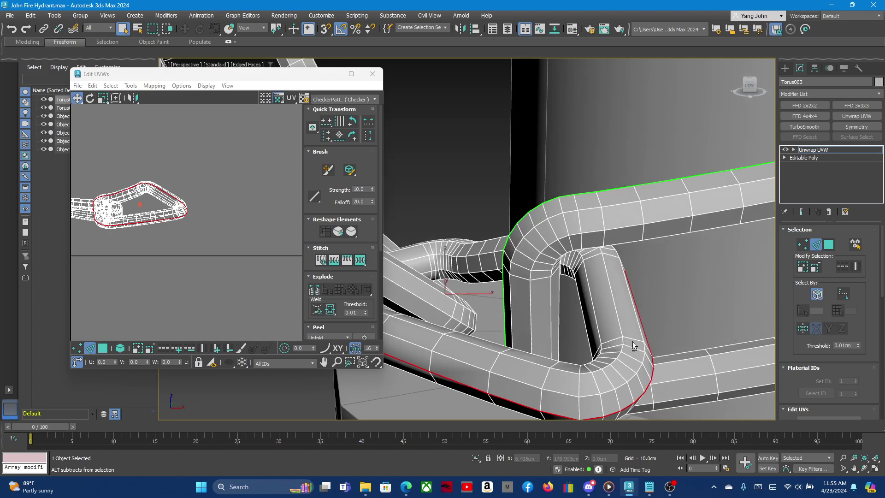
pyautogui.keyDown('ctrl'); pyautogui.click(634, 338); pyautogui.keyUp('ctrl')
pyautogui.scroll(2, 159, 193)
pyautogui.scroll(1, 158, 193)
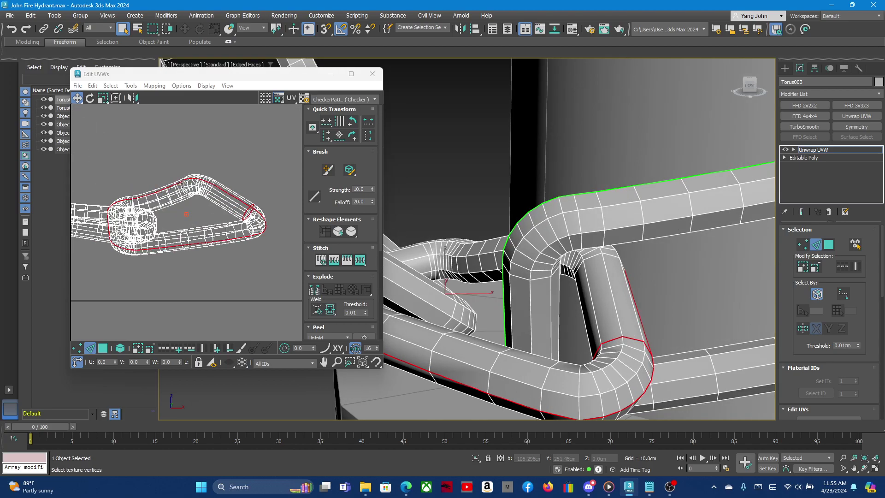
# Break UVs along those edges, then straighten and relax the hanger loop into a strip.
pyautogui.rightClick(187, 186)
pyautogui.click(187, 206)
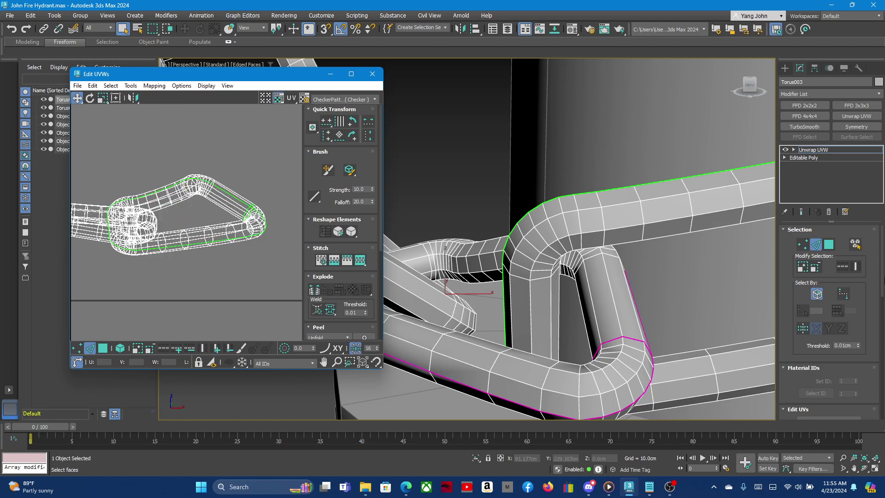
pyautogui.click(827, 246)
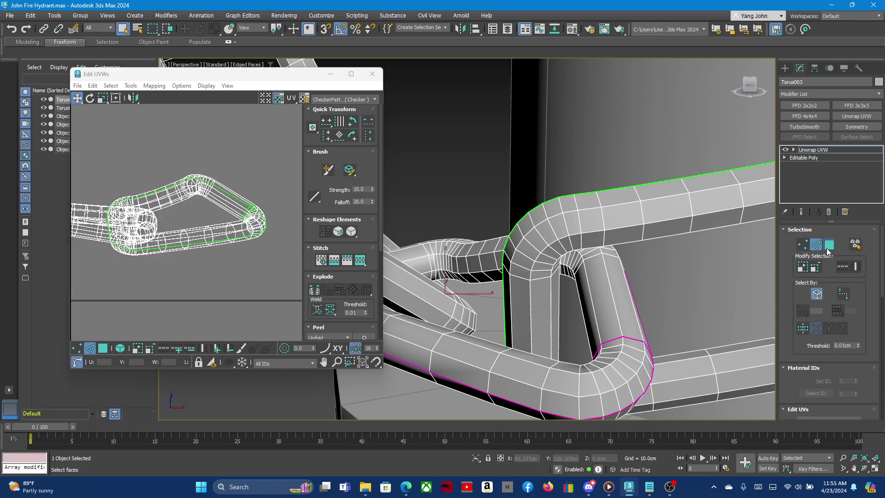
pyautogui.doubleClick(518, 371)
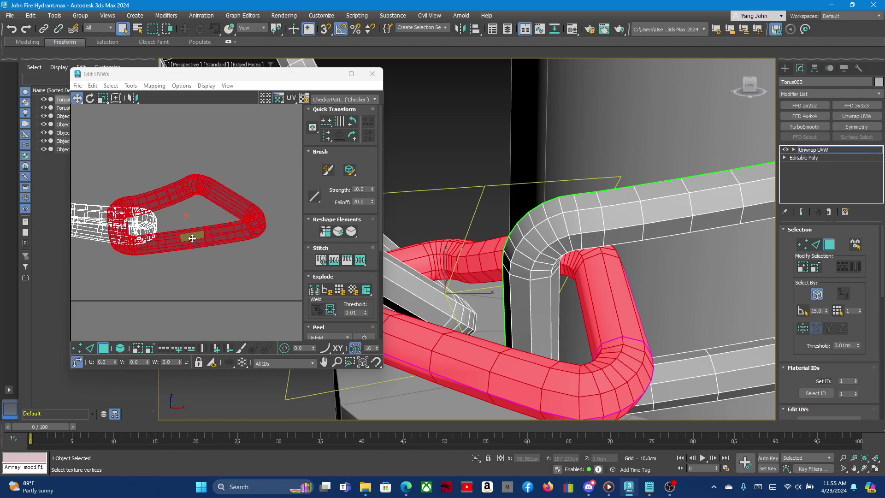
pyautogui.click(328, 231)
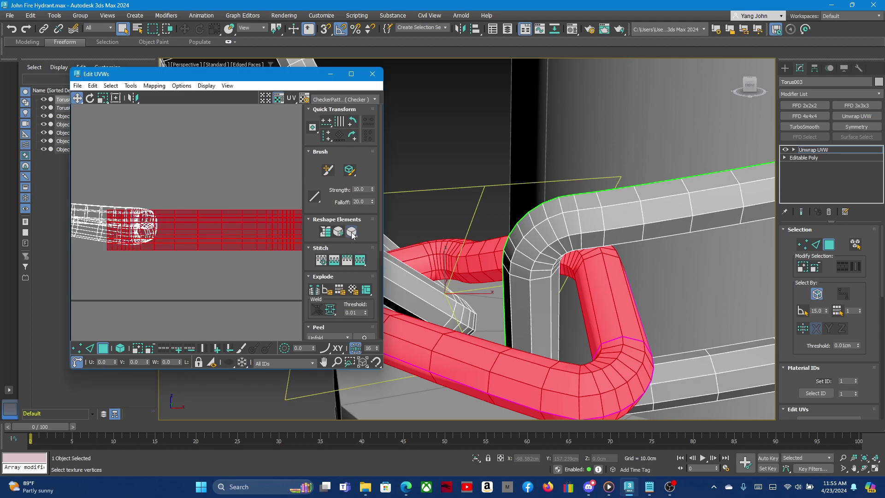
pyautogui.click(351, 232)
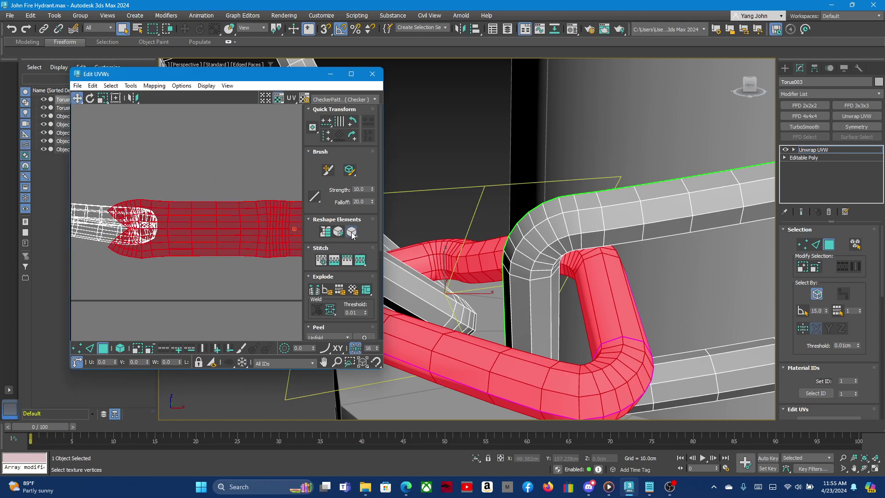
pyautogui.scroll(-3, 116, 200)
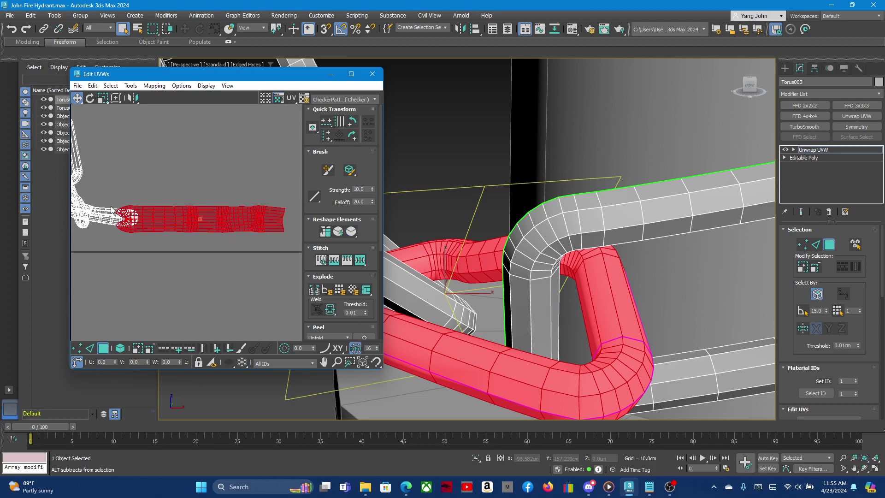
pyautogui.scroll(-3, 116, 200)
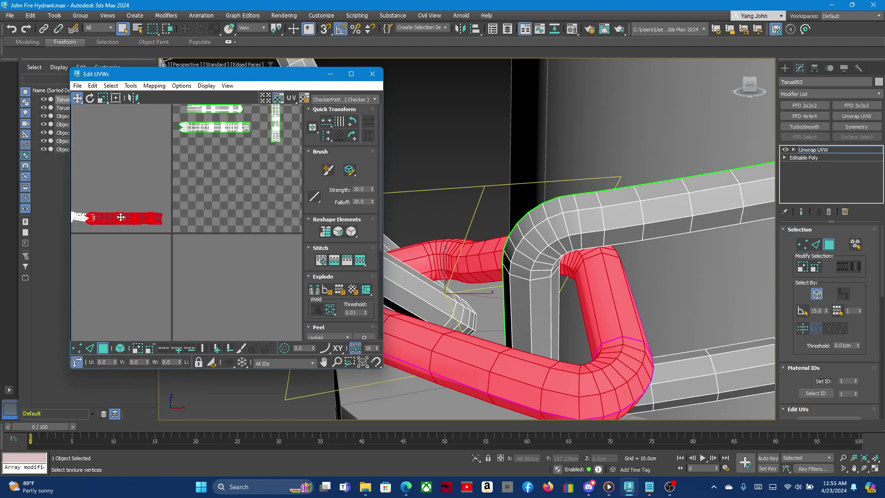
# Move the strip into the checker tile beneath the other shells and deselect it.
pyautogui.moveTo(122, 219); pyautogui.dragTo(210, 143)
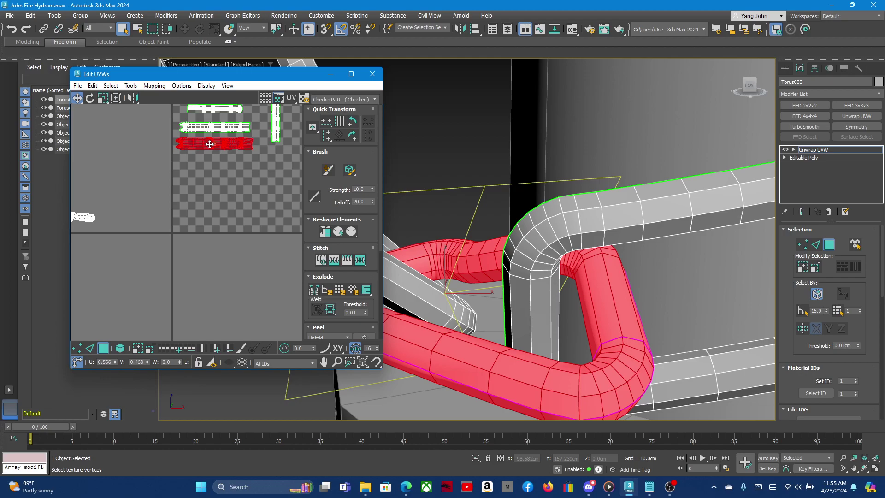
pyautogui.click(99, 159)
pyautogui.scroll(-1, 195, 243)
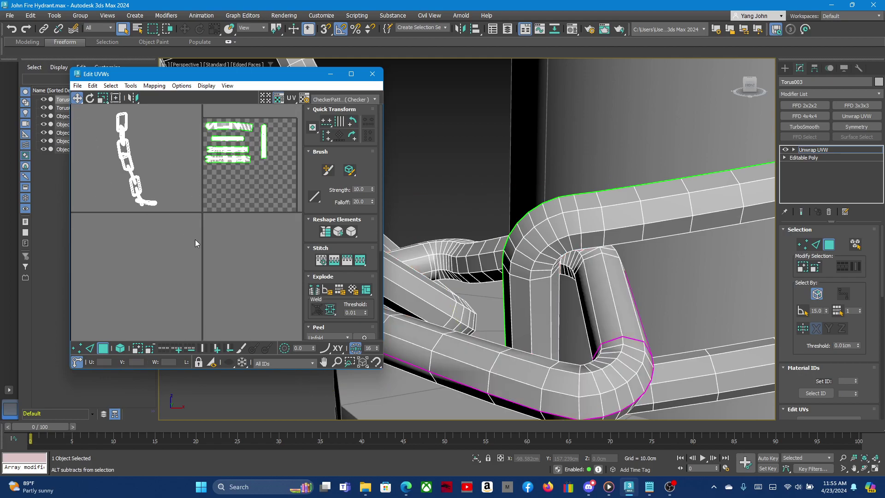
pyautogui.scroll(-3, 559, 248)
pyautogui.keyDown('alt'); pyautogui.moveTo(559, 249); pyautogui.dragTo(507, 253, button='middle'); pyautogui.keyUp('alt')
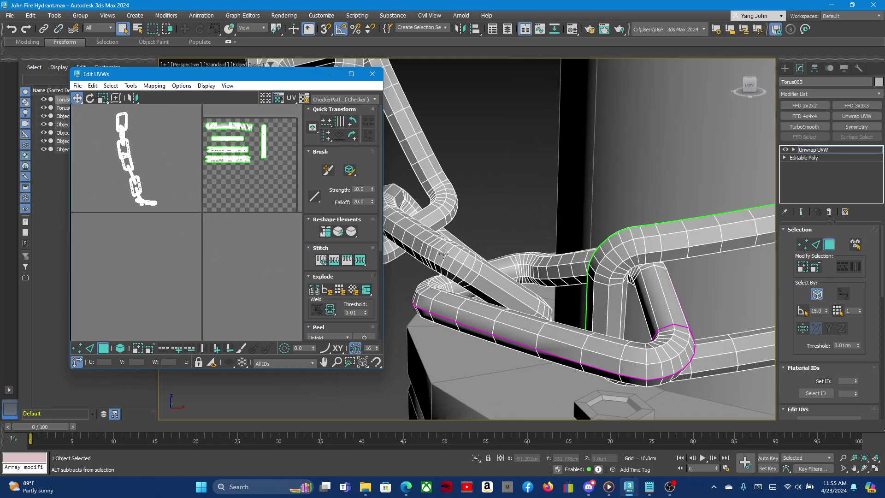
pyautogui.scroll(4, 450, 257)
# Break two edge loops on the diagonal chain link into UV seams.
pyautogui.click(449, 258)
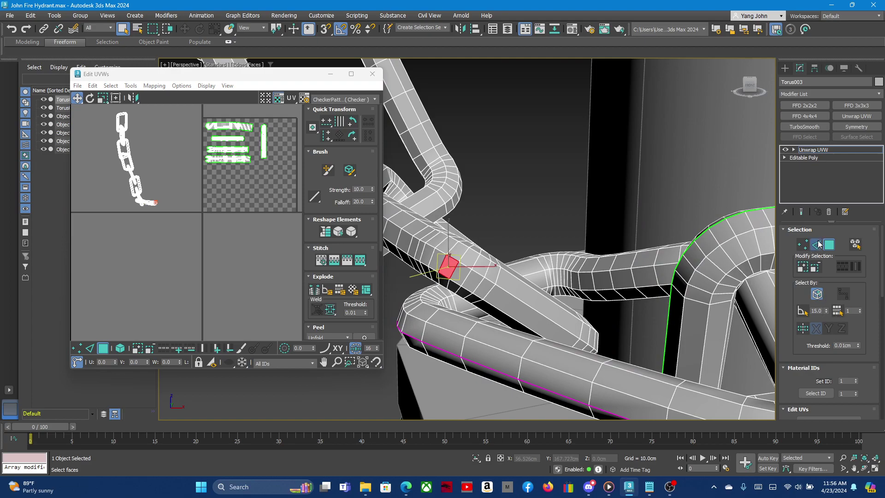
pyautogui.click(817, 244)
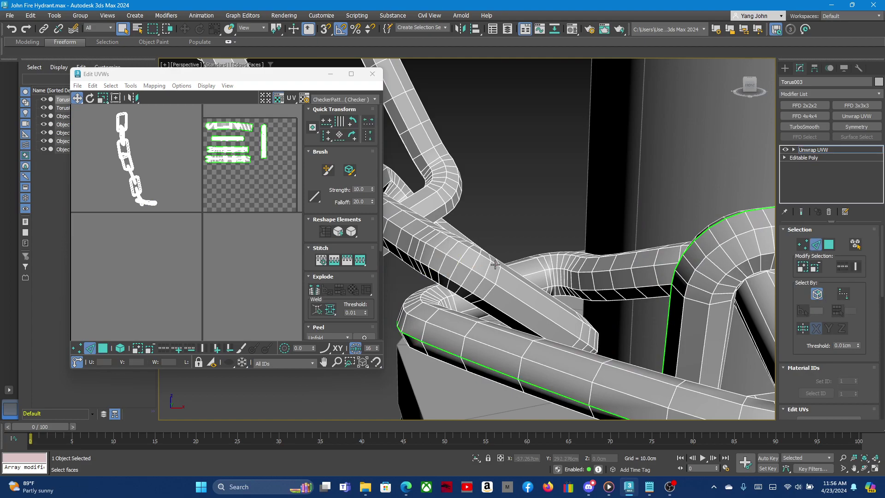
pyautogui.doubleClick(460, 263)
pyautogui.keyDown('alt'); pyautogui.moveTo(462, 265); pyautogui.dragTo(516, 289, button='middle'); pyautogui.keyUp('alt')
pyautogui.scroll(3, 516, 289)
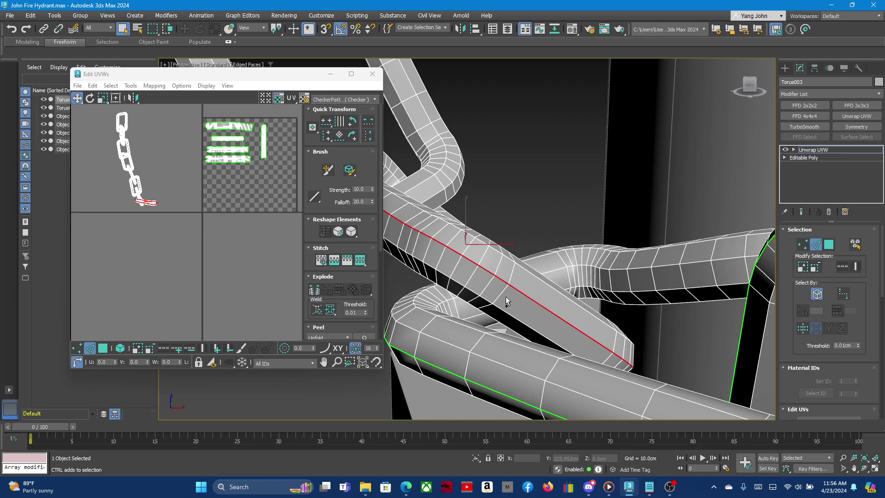
pyautogui.doubleClick(511, 276)
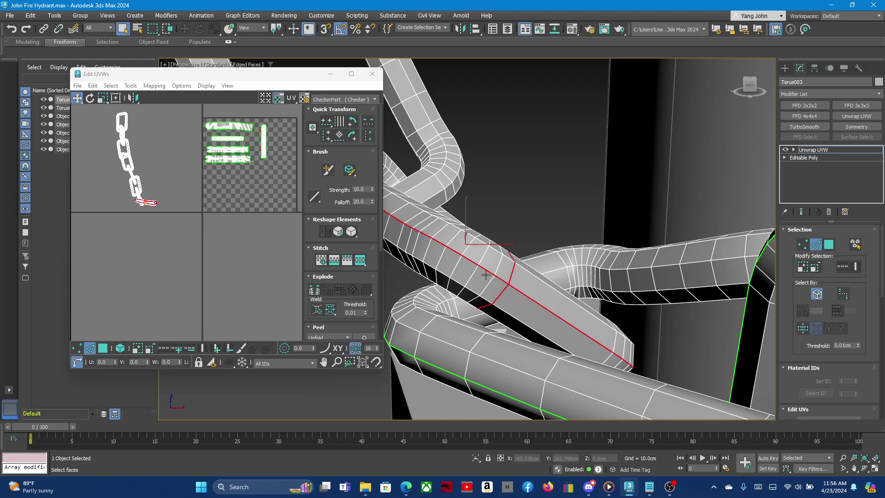
pyautogui.scroll(5, 138, 201)
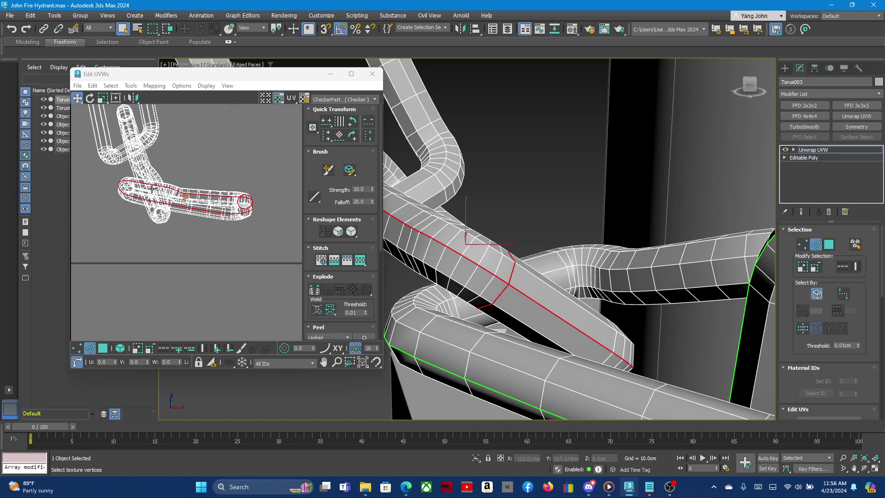
pyautogui.rightClick(149, 186)
pyautogui.click(135, 210)
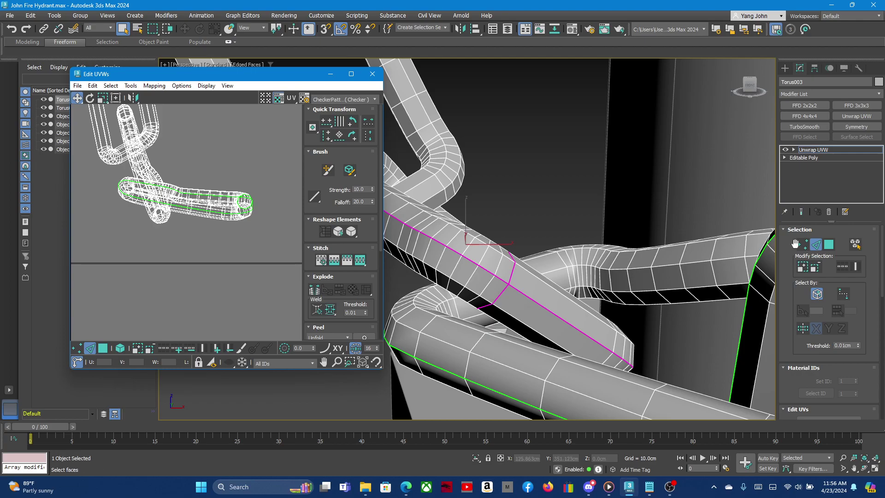
# Straighten and relax the diagonal link's UV element into an even strip.
pyautogui.click(829, 245)
pyautogui.click(527, 286)
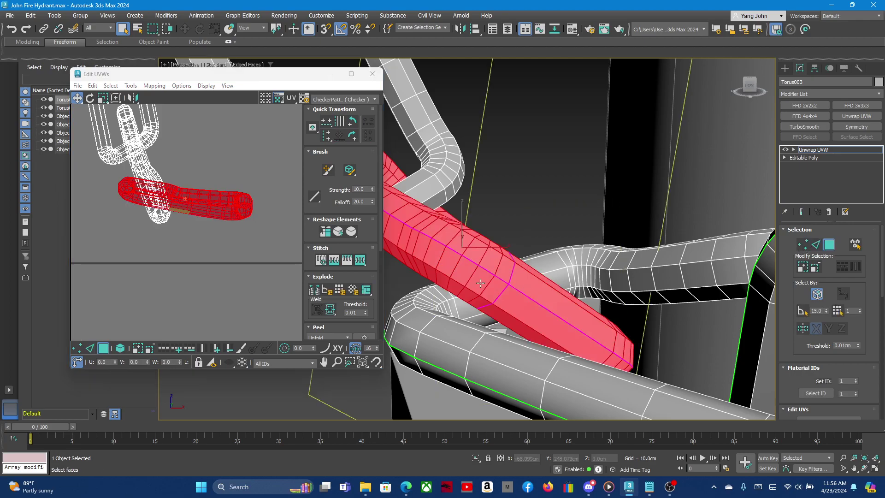
pyautogui.click(324, 231)
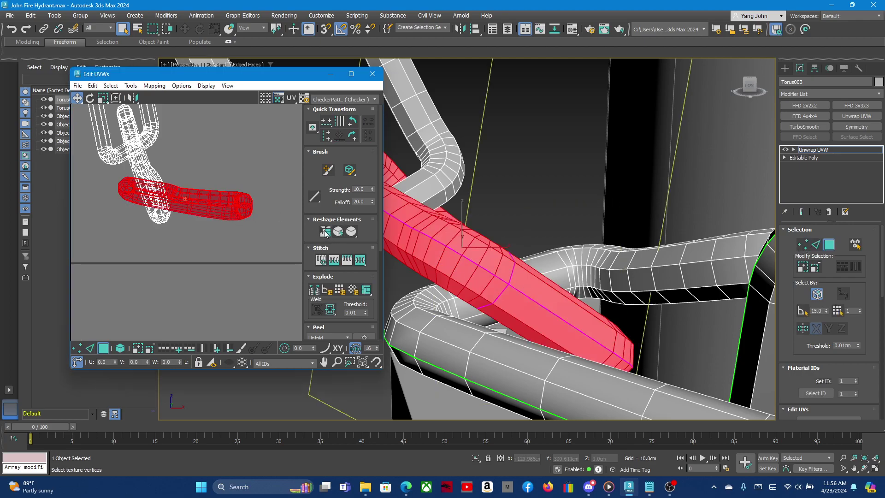
pyautogui.click(351, 232)
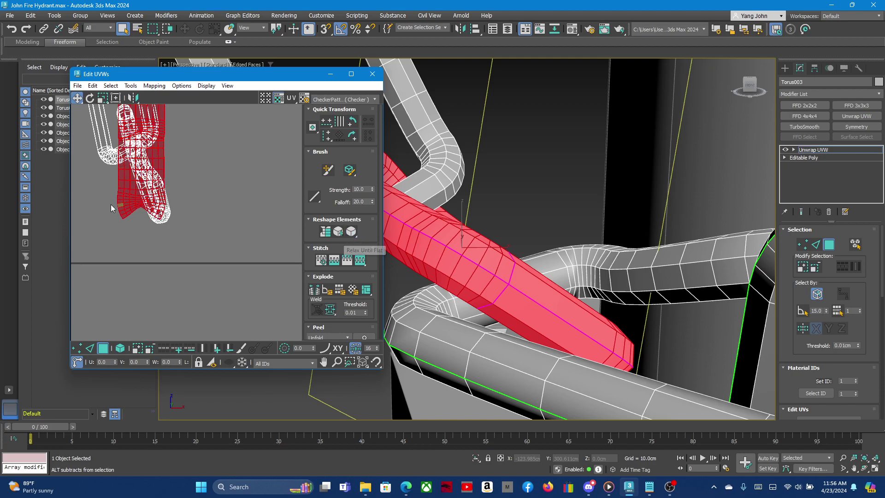
pyautogui.scroll(-3, 116, 205)
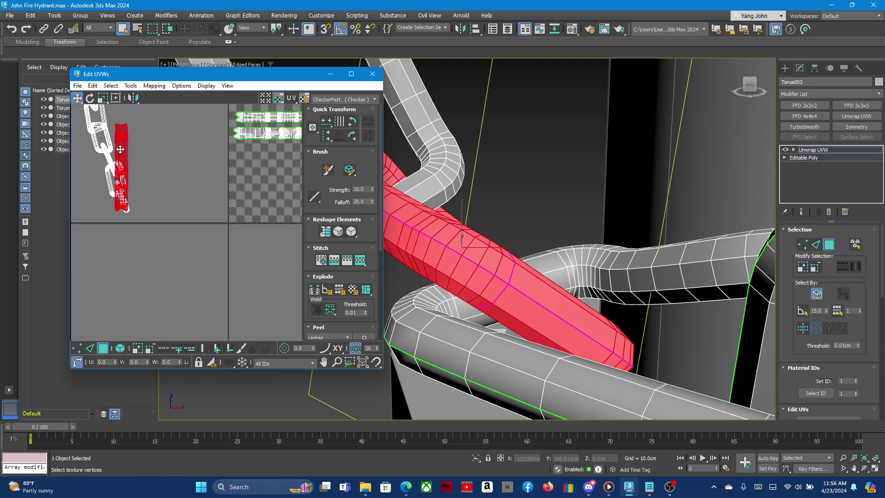
# Move the straightened strip onto the right side of the checker tile.
pyautogui.moveTo(121, 153); pyautogui.dragTo(263, 174)
pyautogui.scroll(-2, 217, 177)
pyautogui.scroll(2, 231, 153)
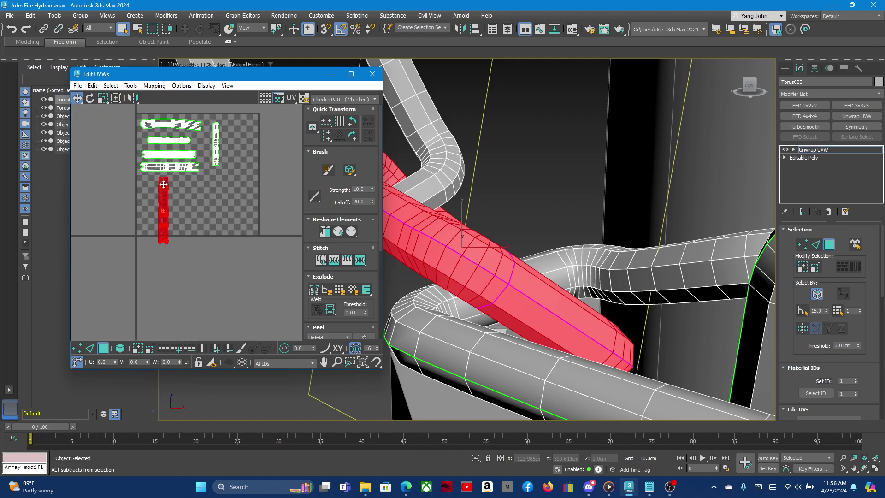
pyautogui.moveTo(170, 187); pyautogui.dragTo(238, 136)
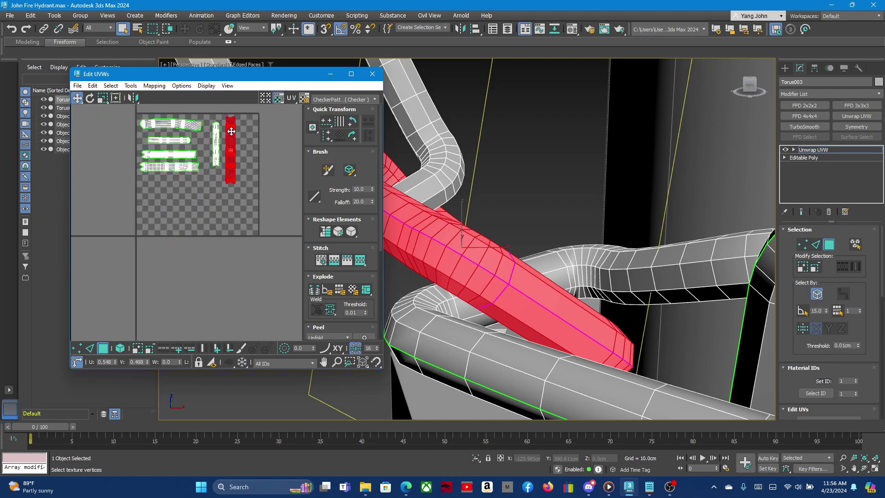
pyautogui.scroll(4, 233, 128)
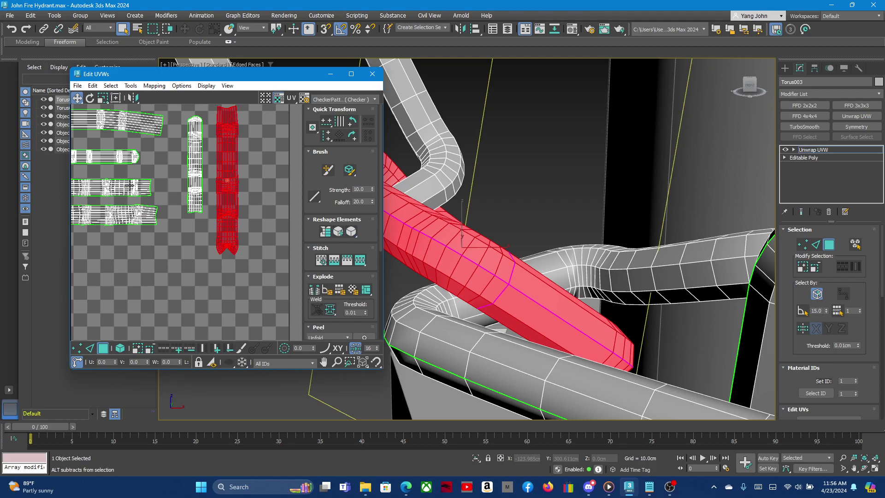
pyautogui.scroll(-8, 195, 200)
pyautogui.hotkey('shift', 'z')
# Break an edge loop on the next chain link into a UV seam.
pyautogui.hotkey('shift', 'z')
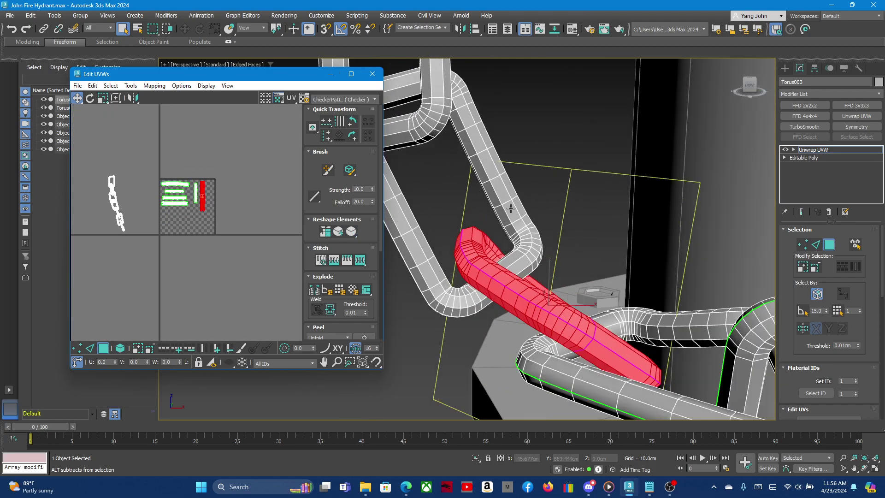
pyautogui.hotkey('shift', 'z')
pyautogui.hotkey('shift', 'z')
pyautogui.hotkey('shift', 'z')
pyautogui.hotkey('shift', 'z')
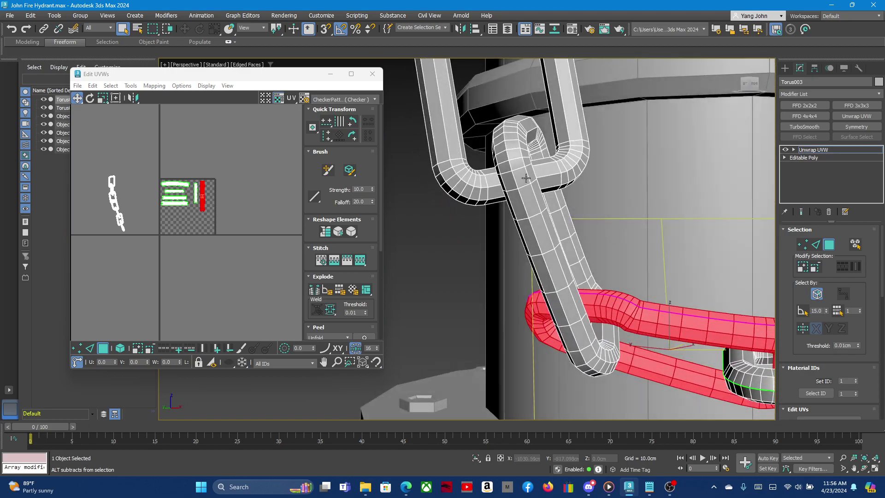
pyautogui.hotkey('shift', 'z')
pyautogui.click(816, 245)
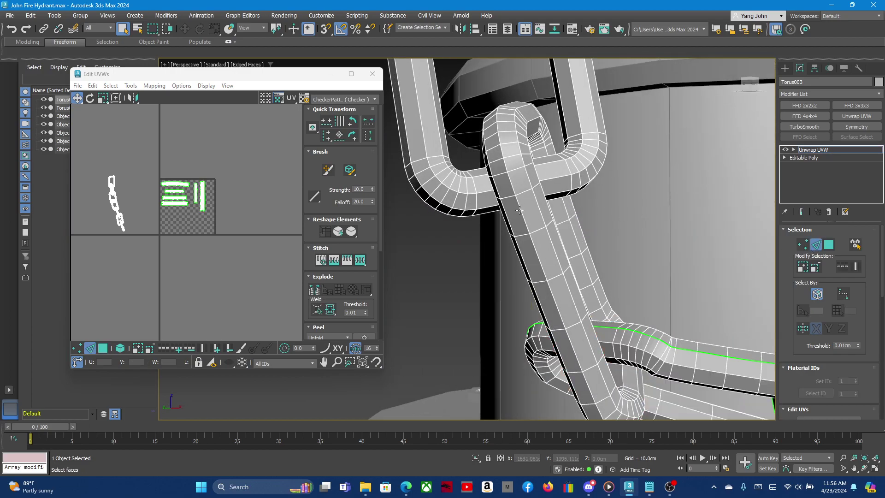
pyautogui.doubleClick(537, 251)
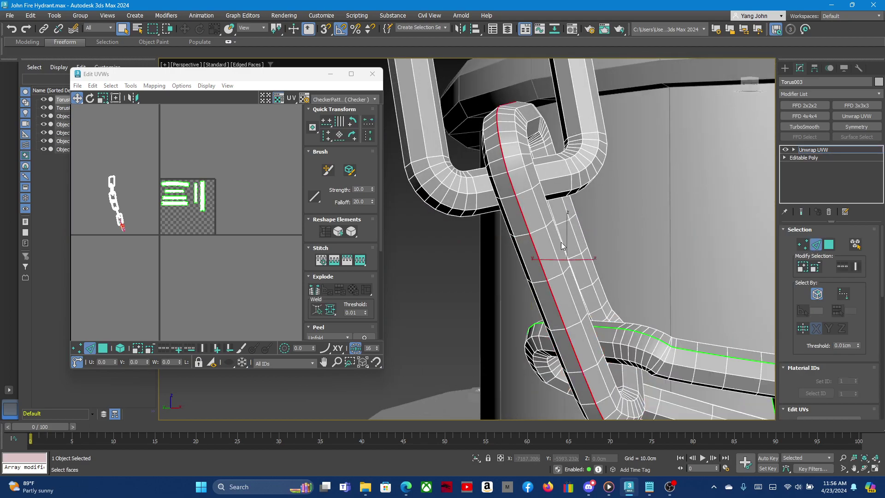
pyautogui.moveTo(505, 159)
pyautogui.keyDown('alt'); pyautogui.mouseDown(button='middle')
pyautogui.moveTo(503, 240)
pyautogui.moveTo(474, 238)
pyautogui.mouseUp(button='middle'); pyautogui.keyUp('alt')
pyautogui.scroll(4, 474, 239)
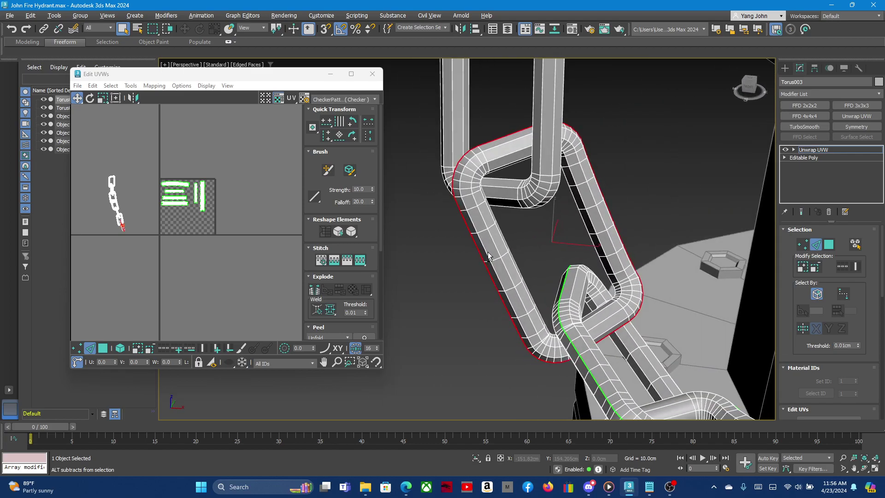
pyautogui.scroll(-3, 474, 146)
pyautogui.scroll(-2, 495, 172)
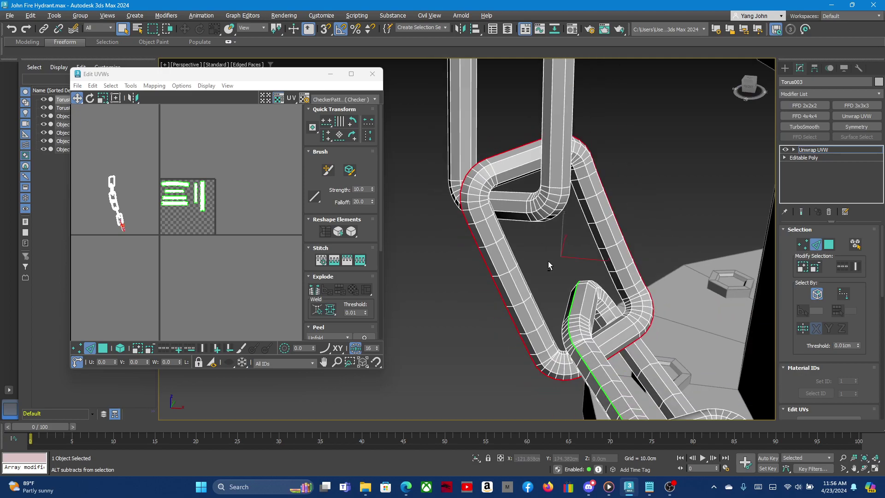
pyautogui.scroll(-2, 547, 258)
pyautogui.scroll(-1, 543, 249)
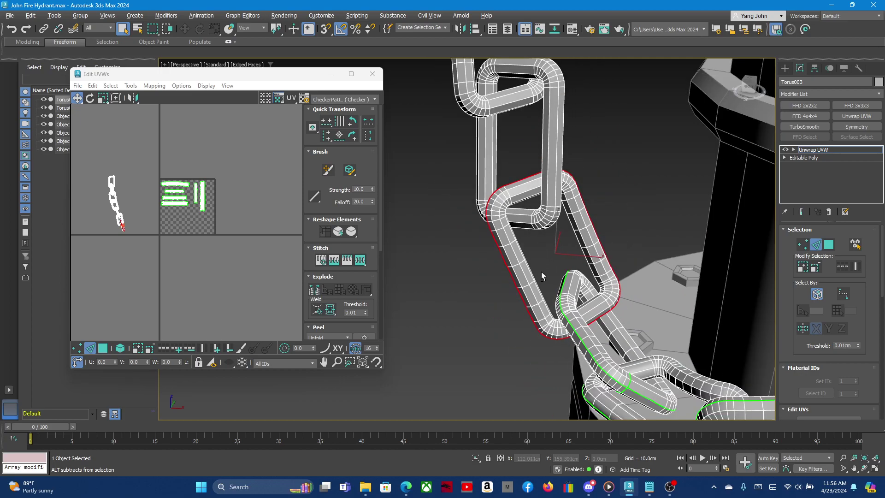
pyautogui.scroll(2, 541, 272)
pyautogui.scroll(3, 513, 211)
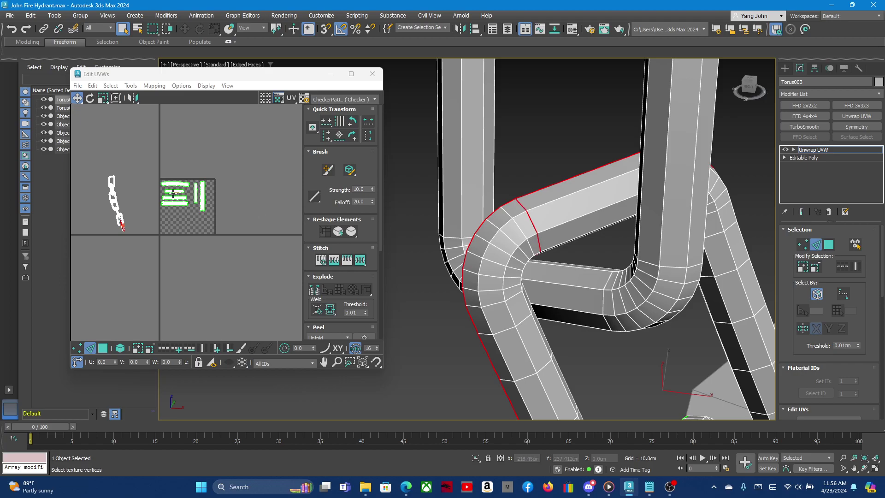
pyautogui.scroll(3, 138, 212)
pyautogui.scroll(2, 185, 268)
pyautogui.scroll(2, 198, 265)
pyautogui.rightClick(203, 262)
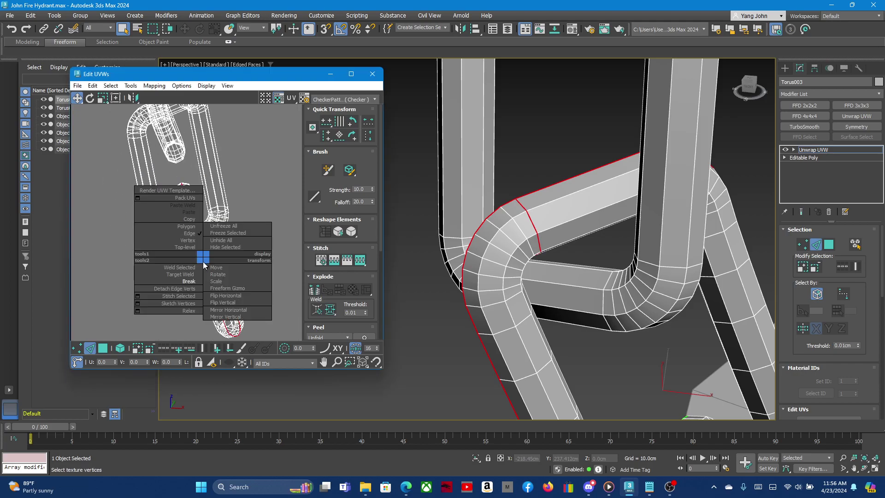
pyautogui.click(188, 281)
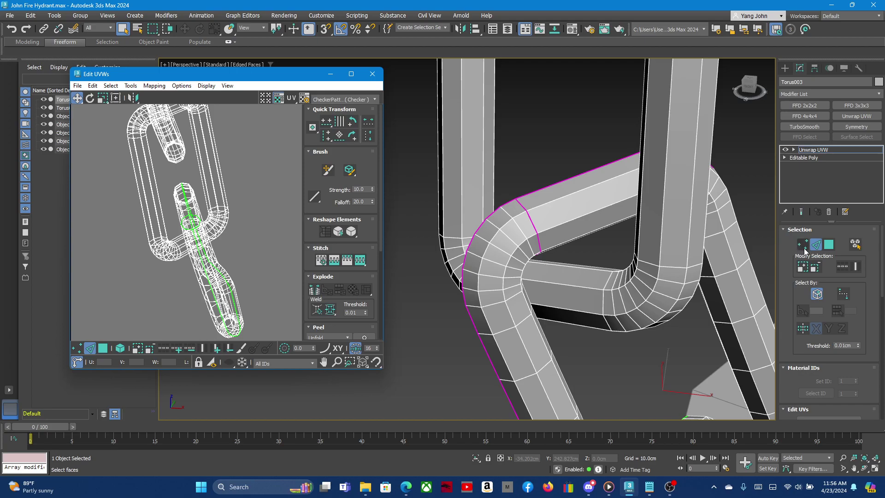
# Straighten and relax the next chain link's UV element into a strip.
pyautogui.click(828, 246)
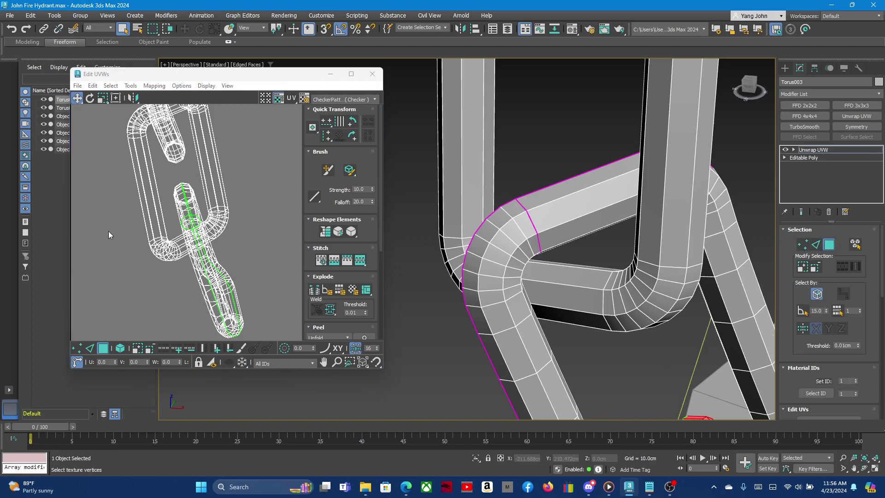
pyautogui.click(542, 220)
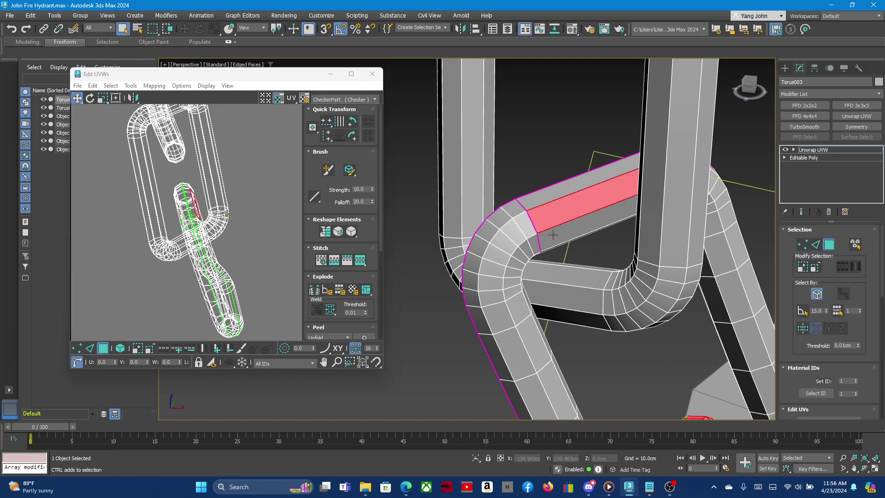
pyautogui.doubleClick(550, 230)
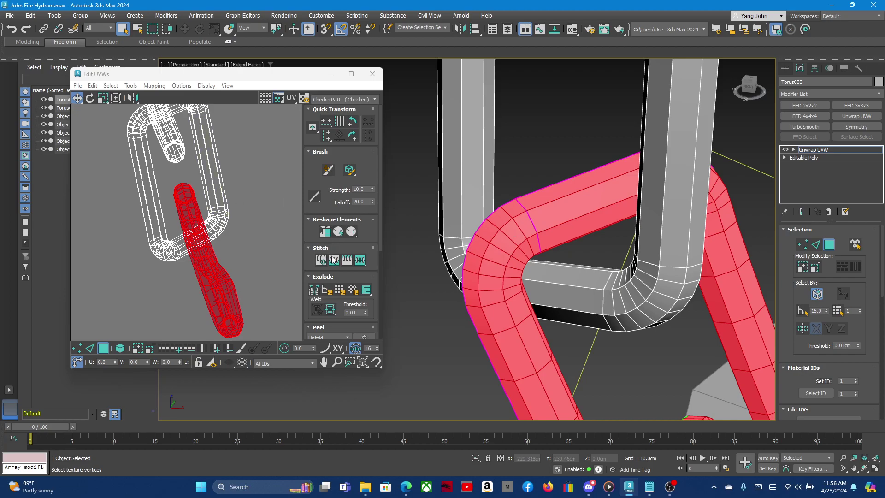
pyautogui.click(325, 239)
pyautogui.click(351, 232)
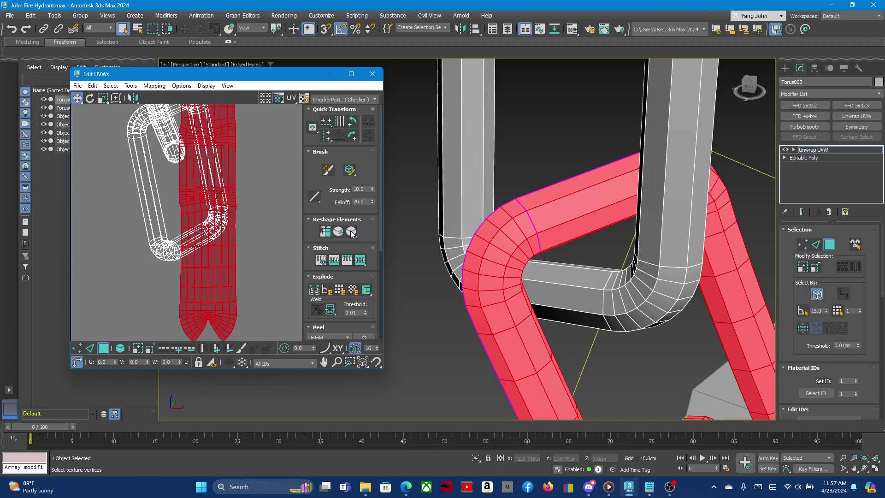
pyautogui.scroll(-5, 167, 224)
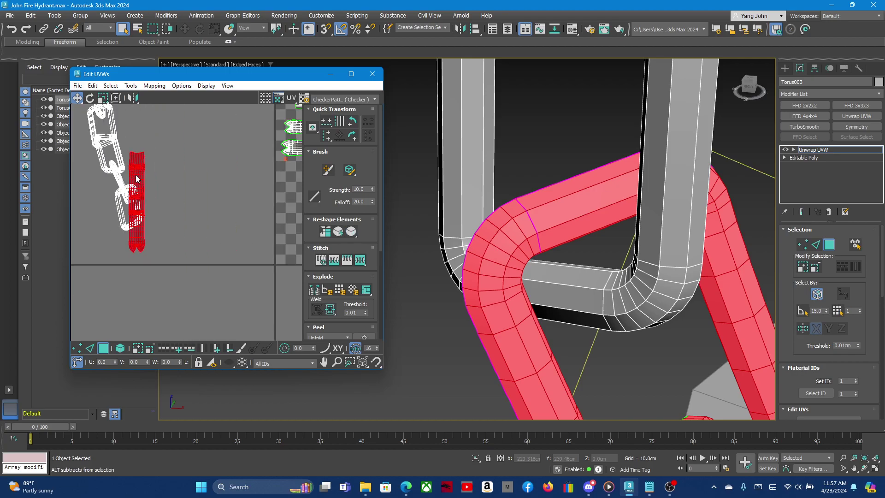
# Place the new strip at the tile's upper right and nudge both vertical strips up-left.
pyautogui.moveTo(125, 180)
pyautogui.mouseDown()
pyautogui.moveTo(142, 185)
pyautogui.moveTo(131, 177)
pyautogui.mouseUp()
pyautogui.click(153, 203)
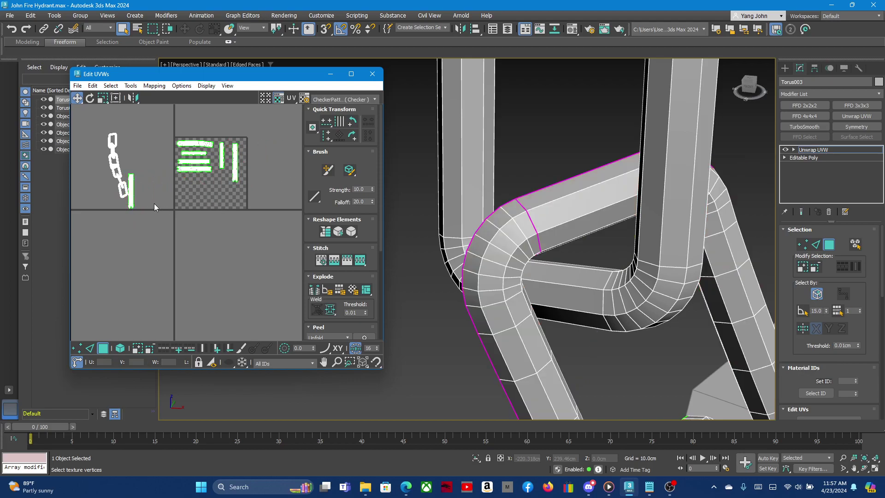
pyautogui.click(542, 222)
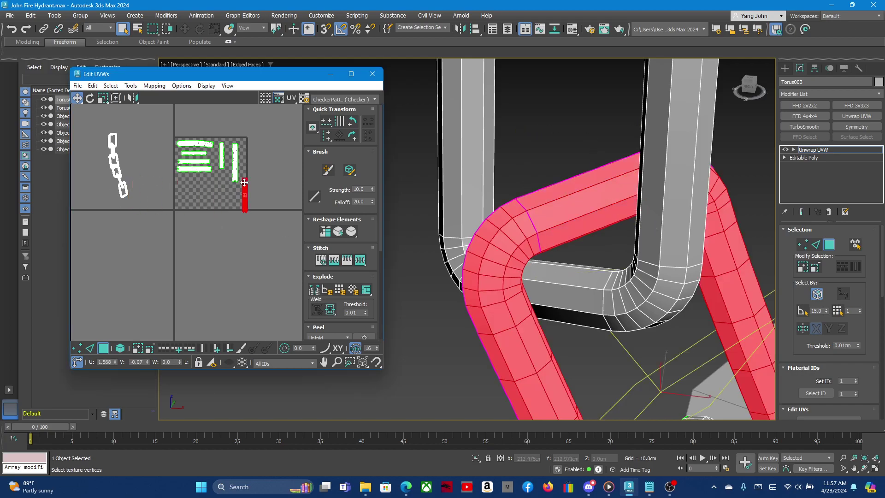
pyautogui.moveTo(131, 179); pyautogui.dragTo(226, 179)
pyautogui.scroll(5, 226, 149)
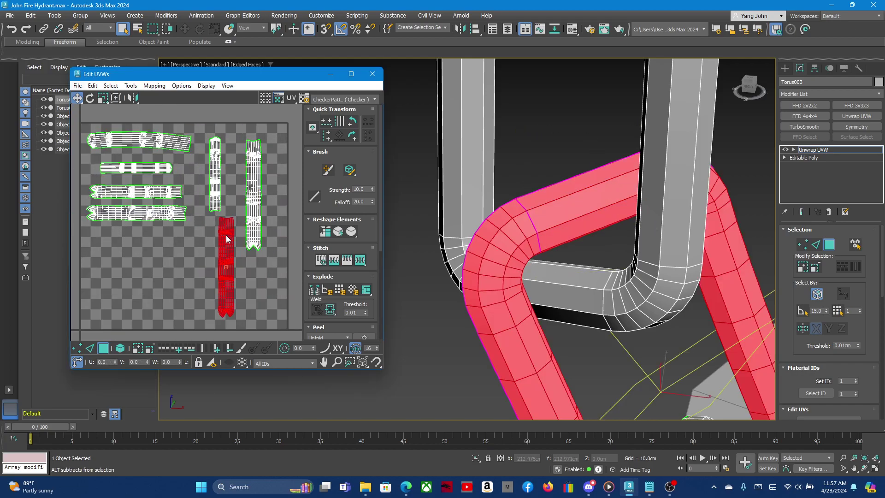
pyautogui.moveTo(226, 248); pyautogui.dragTo(281, 174)
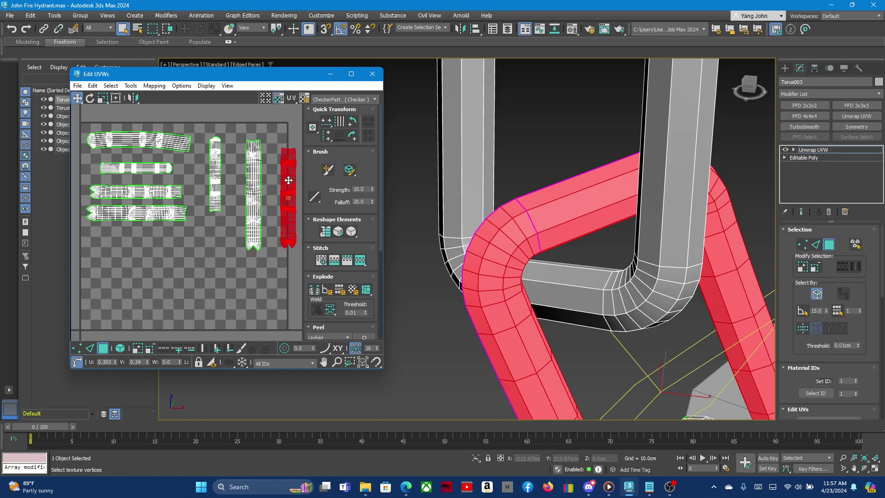
pyautogui.moveTo(299, 128); pyautogui.dragTo(236, 270)
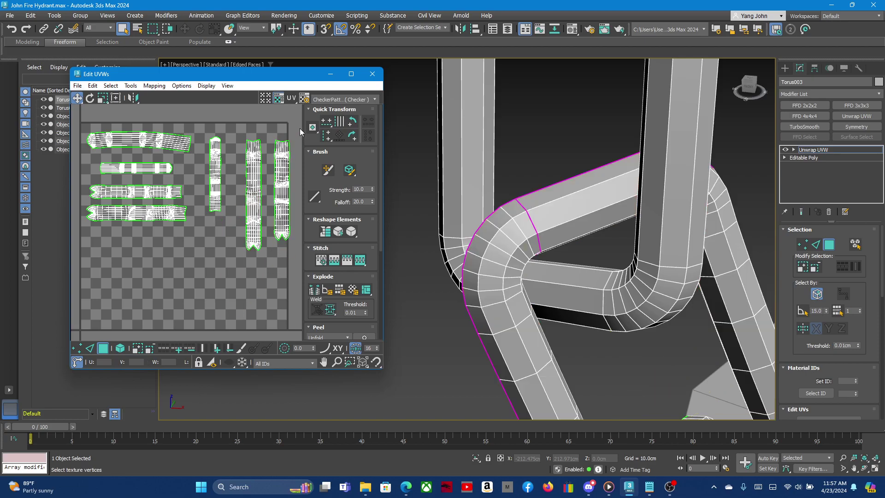
pyautogui.moveTo(250, 224); pyautogui.dragTo(237, 214)
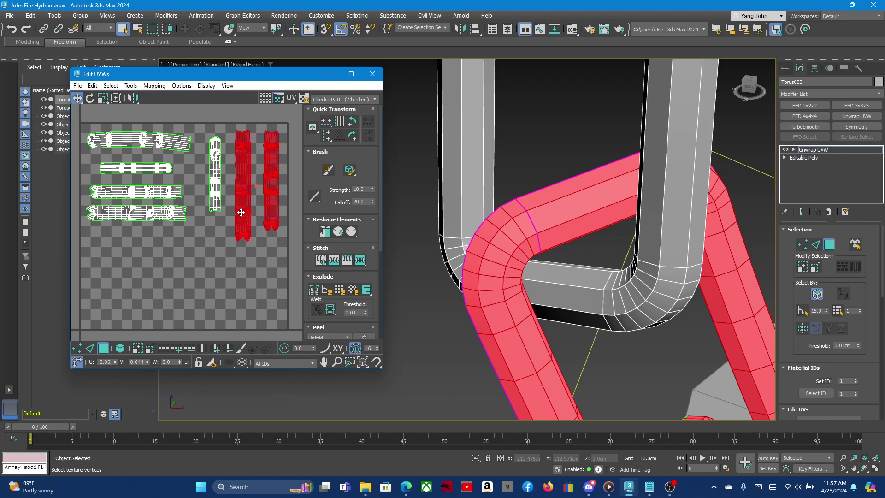
pyautogui.click(193, 264)
# Select a vertical edge loop along the seventh chain link.
pyautogui.scroll(-3, 231, 231)
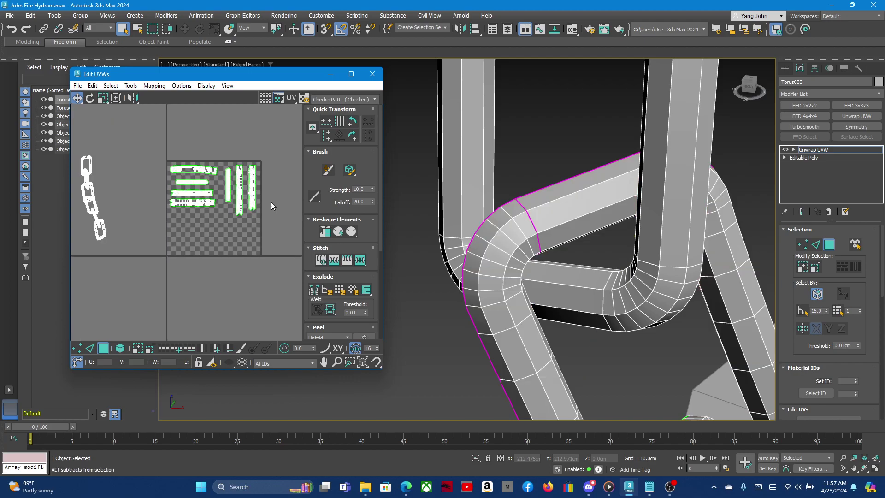
pyautogui.scroll(-3, 271, 202)
pyautogui.scroll(4, 180, 203)
pyautogui.scroll(3, 220, 214)
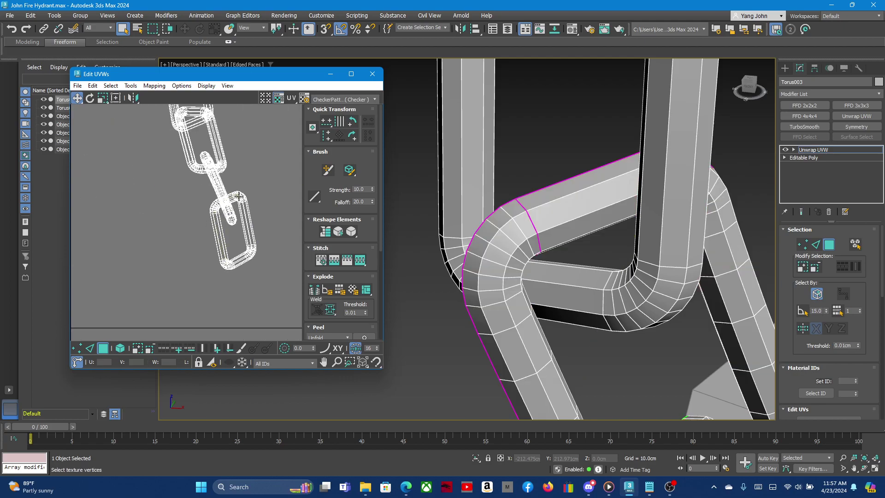
pyautogui.scroll(-3, 547, 235)
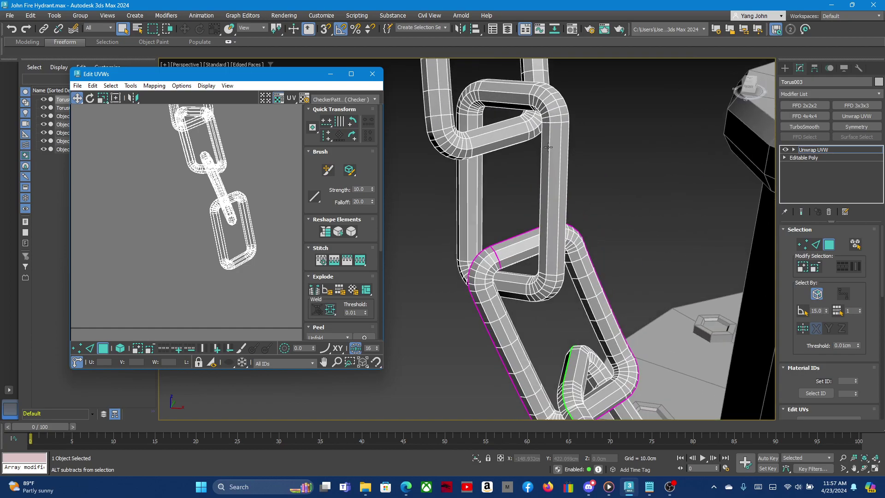
pyautogui.scroll(2, 548, 147)
pyautogui.scroll(2, 513, 182)
pyautogui.scroll(3, 596, 183)
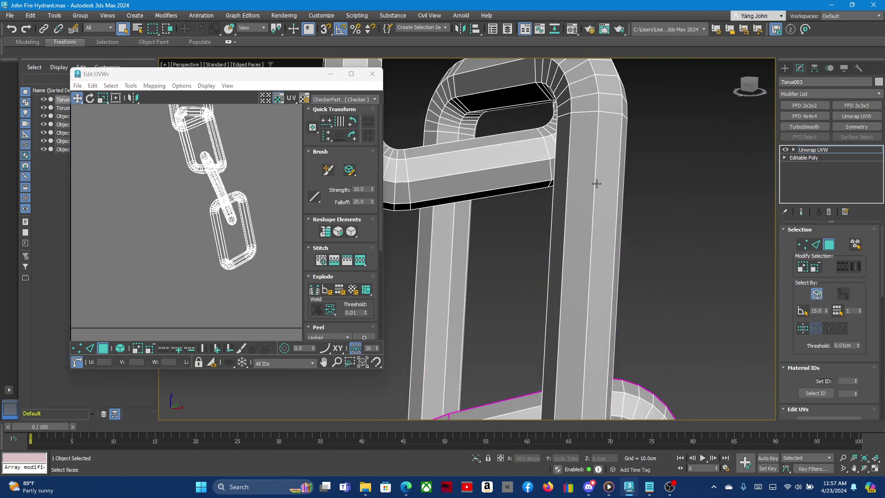
pyautogui.scroll(-2, 599, 180)
pyautogui.click(815, 245)
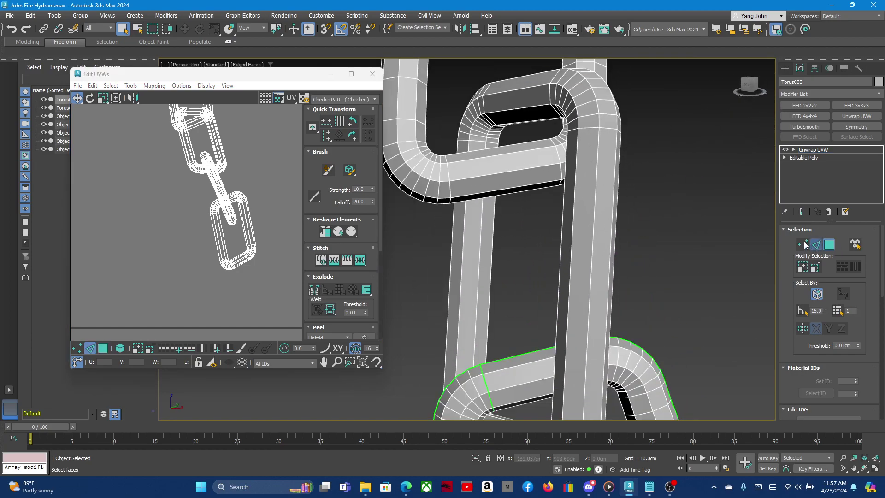
pyautogui.scroll(2, 594, 147)
pyautogui.click(594, 153)
pyautogui.scroll(-1, 593, 144)
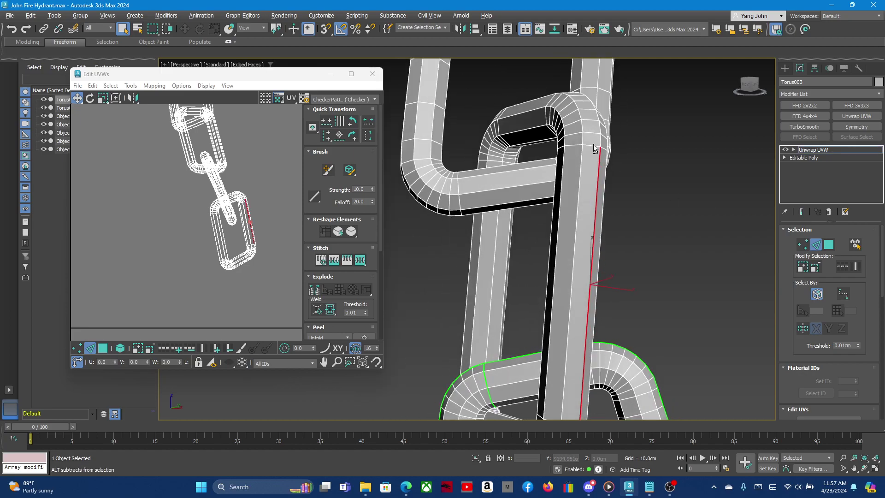
pyautogui.scroll(2, 593, 144)
pyautogui.scroll(2, 601, 148)
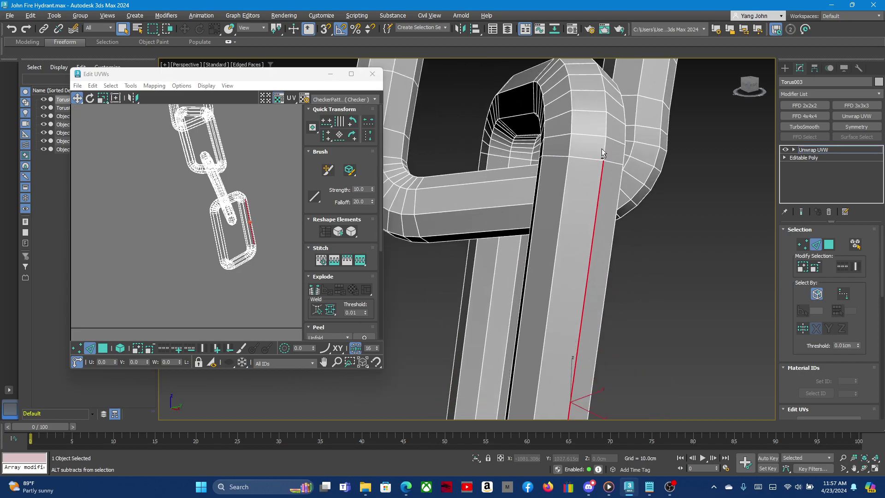
pyautogui.doubleClick(607, 121)
# Add another edge, break the selection into UV seams, and select the link's faces.
pyautogui.scroll(-2, 599, 175)
pyautogui.scroll(-2, 592, 207)
pyautogui.scroll(-2, 587, 231)
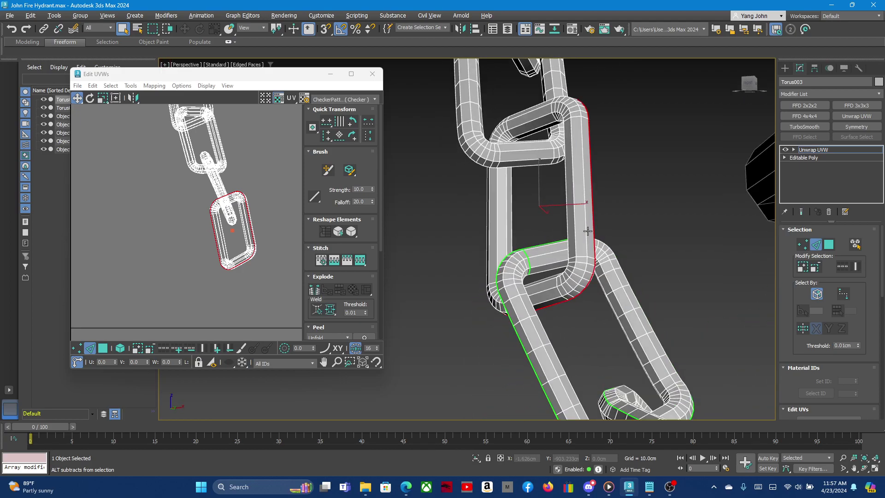
pyautogui.scroll(2, 587, 231)
pyautogui.scroll(2, 552, 317)
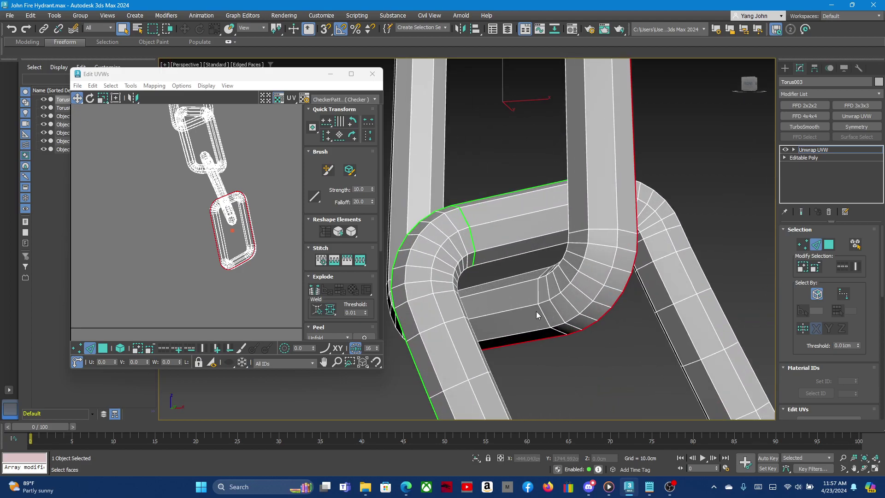
pyautogui.keyDown('ctrl'); pyautogui.click(544, 312); pyautogui.keyUp('ctrl')
pyautogui.scroll(-2, 539, 295)
pyautogui.scroll(-2, 546, 295)
pyautogui.scroll(2, 553, 295)
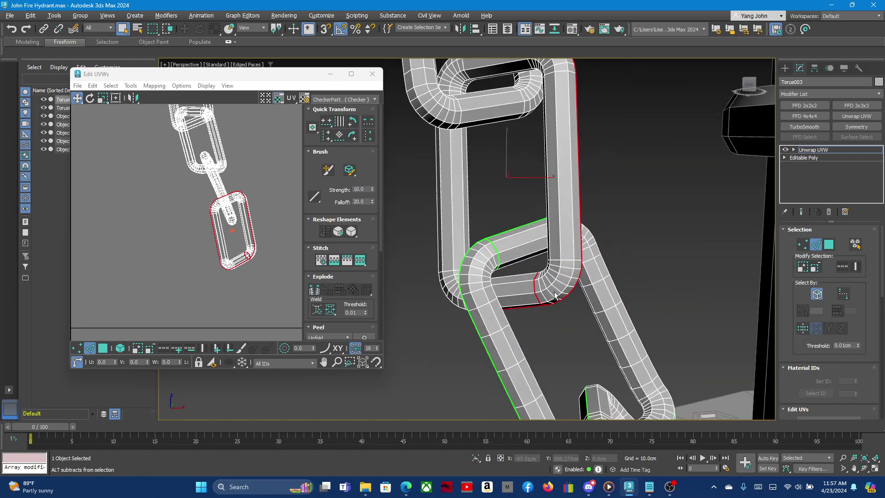
pyautogui.scroll(3, 201, 248)
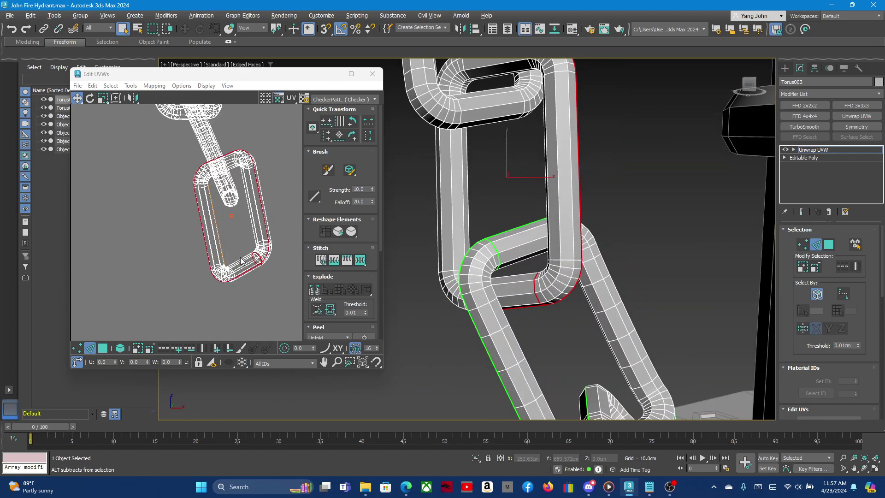
pyautogui.rightClick(249, 261)
pyautogui.click(246, 286)
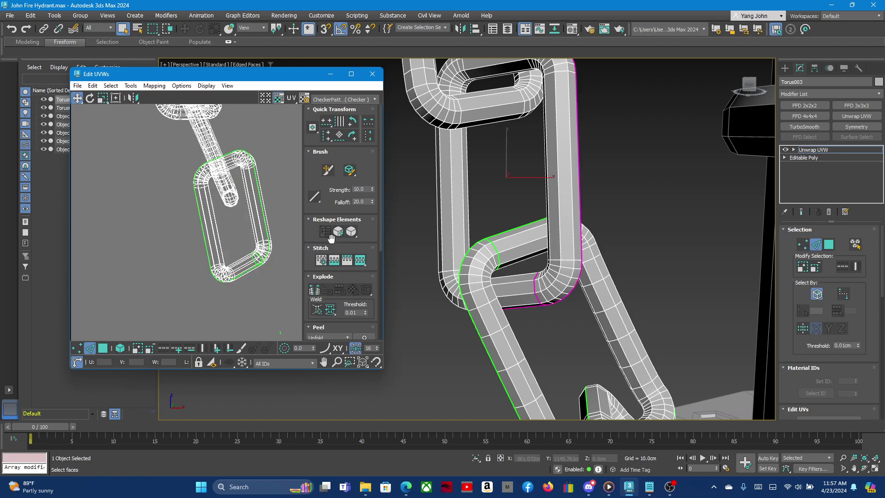
pyautogui.click(829, 244)
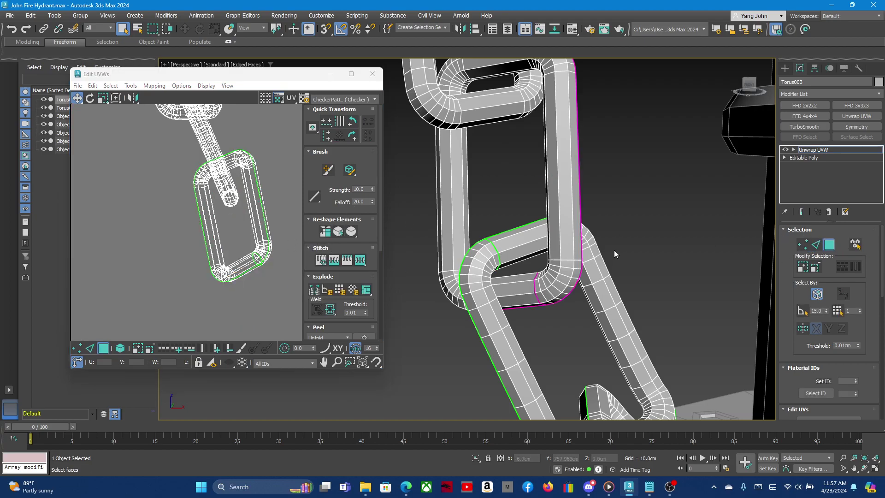
pyautogui.click(561, 226)
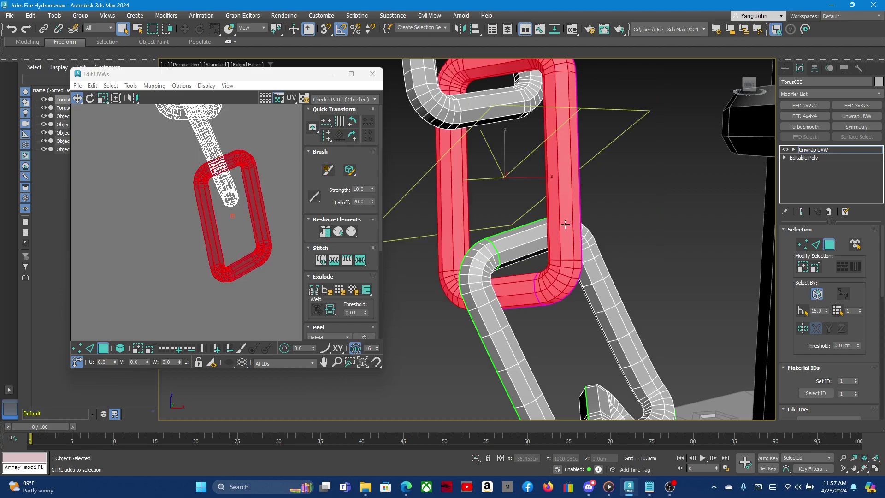
# Straighten the seventh link's UVs twice and move the strip into the tile below the others.
pyautogui.click(325, 233)
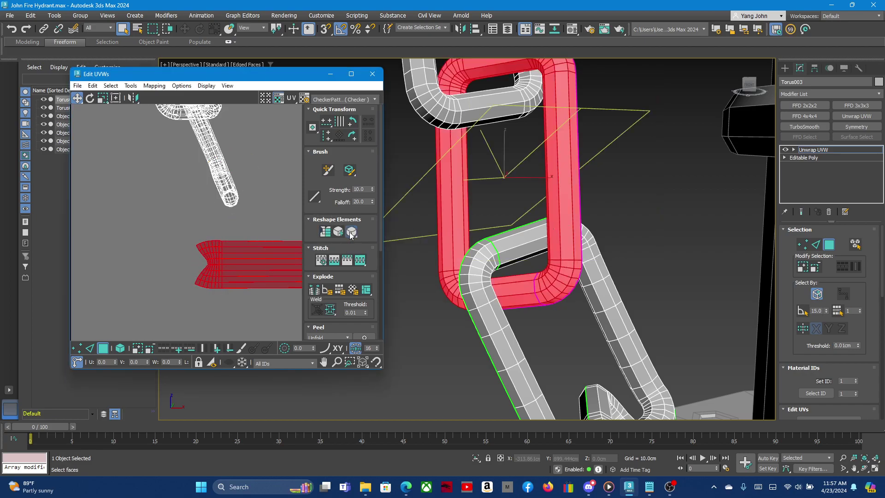
pyautogui.click(350, 233)
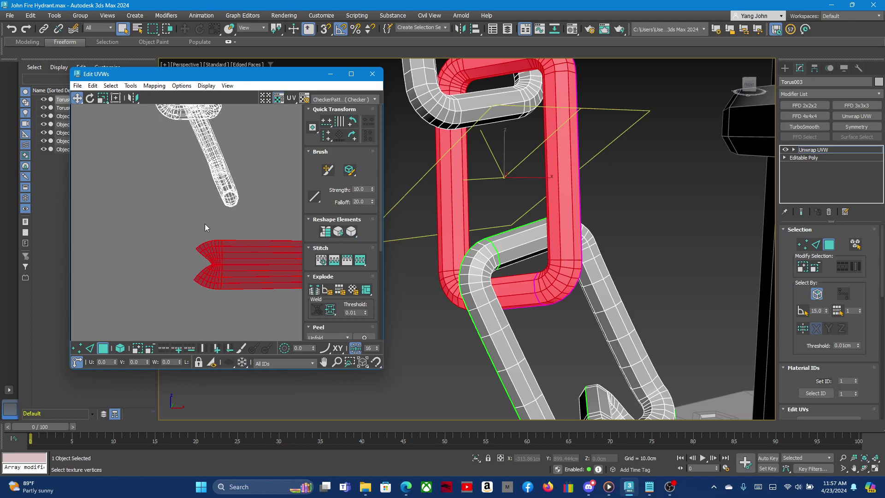
pyautogui.moveTo(205, 223); pyautogui.dragTo(118, 197, button='middle')
pyautogui.scroll(-2, 118, 197)
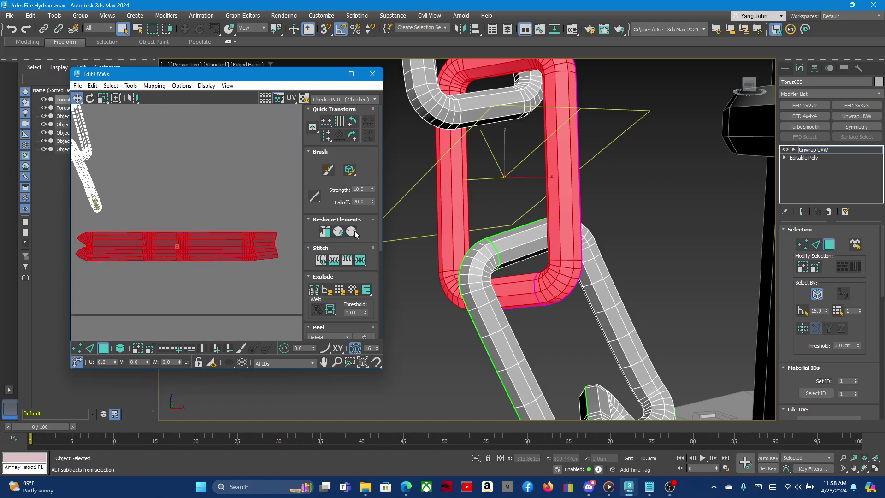
pyautogui.scroll(-3, 191, 221)
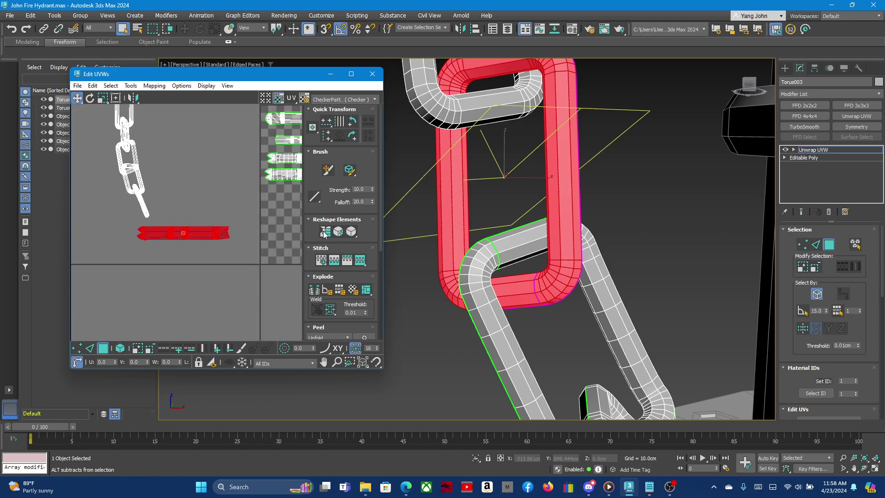
pyautogui.scroll(-1, 182, 225)
pyautogui.scroll(-1, 173, 202)
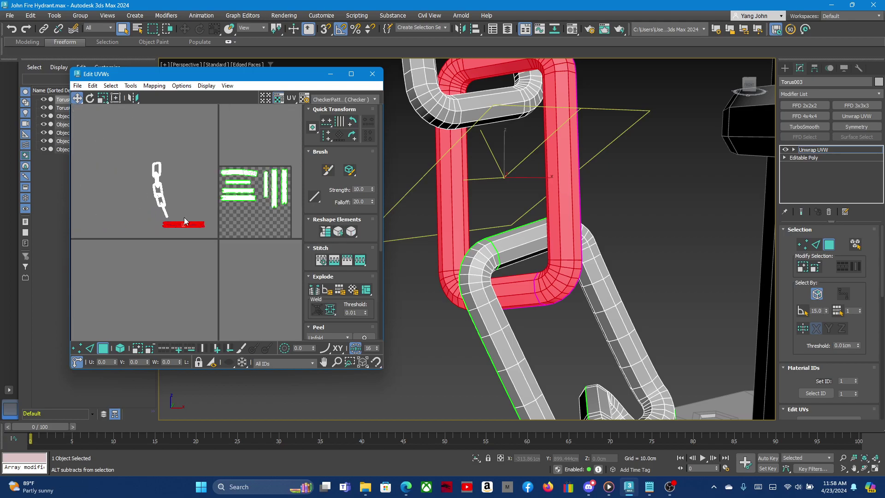
pyautogui.moveTo(173, 226)
pyautogui.mouseDown()
pyautogui.moveTo(248, 214)
pyautogui.moveTo(246, 203)
pyautogui.mouseUp()
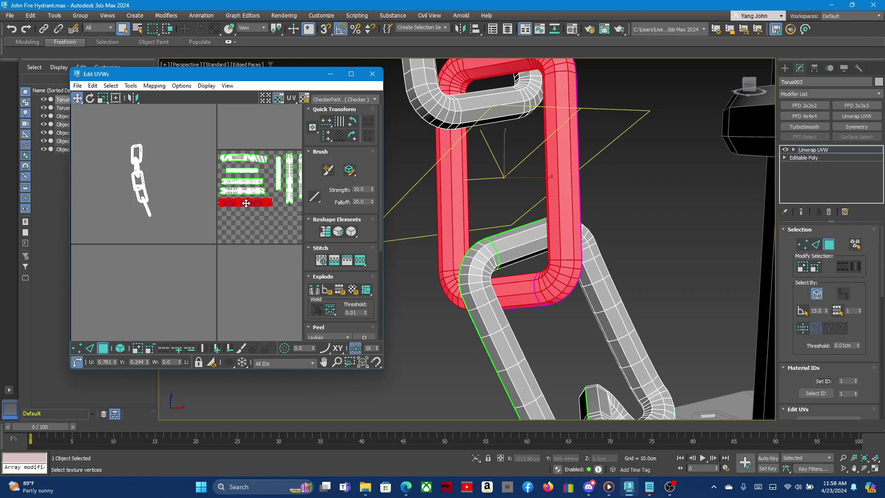
pyautogui.scroll(-2, 529, 231)
# Select the edge loop along the lower chain link.
pyautogui.scroll(-2, 456, 96)
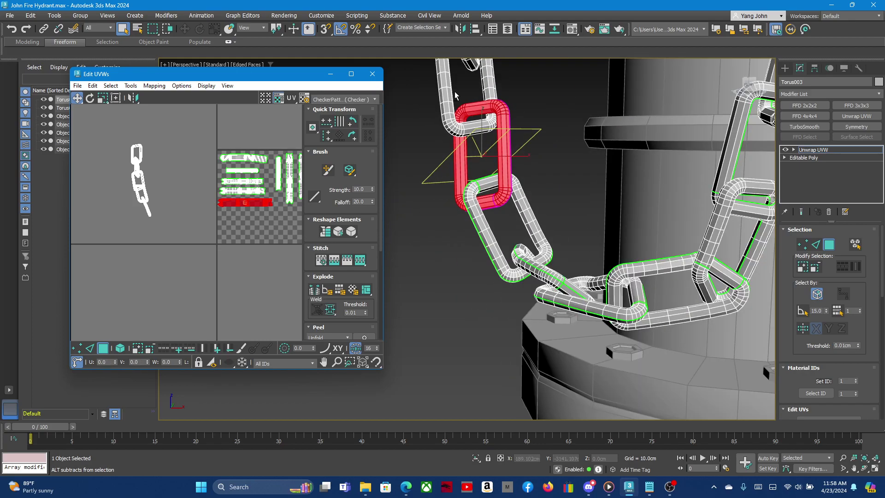
pyautogui.scroll(4, 451, 95)
pyautogui.scroll(1, 450, 94)
pyautogui.scroll(2, 449, 97)
pyautogui.scroll(3, 446, 109)
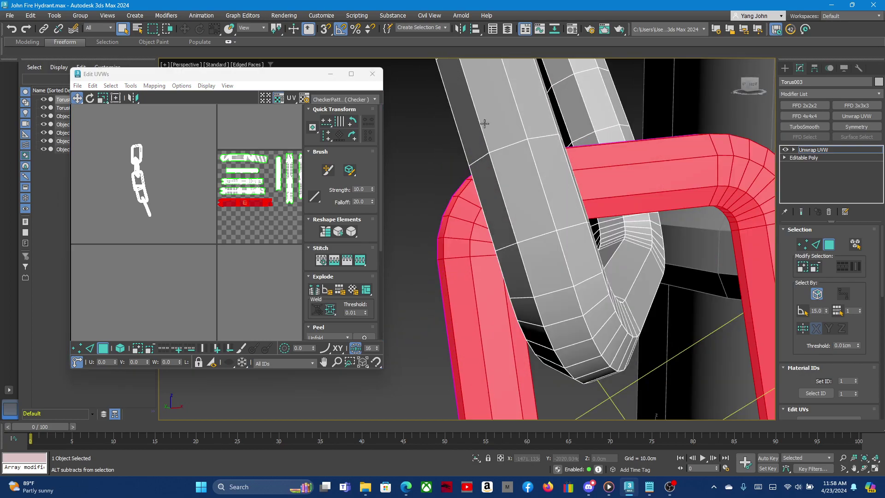
pyautogui.click(815, 244)
pyautogui.moveTo(529, 203)
pyautogui.keyDown('alt'); pyautogui.mouseDown(button='middle')
pyautogui.moveTo(530, 214)
pyautogui.moveTo(553, 217)
pyautogui.moveTo(541, 129)
pyautogui.moveTo(548, 131)
pyautogui.mouseUp(button='middle'); pyautogui.keyUp('alt')
pyautogui.scroll(-3, 533, 130)
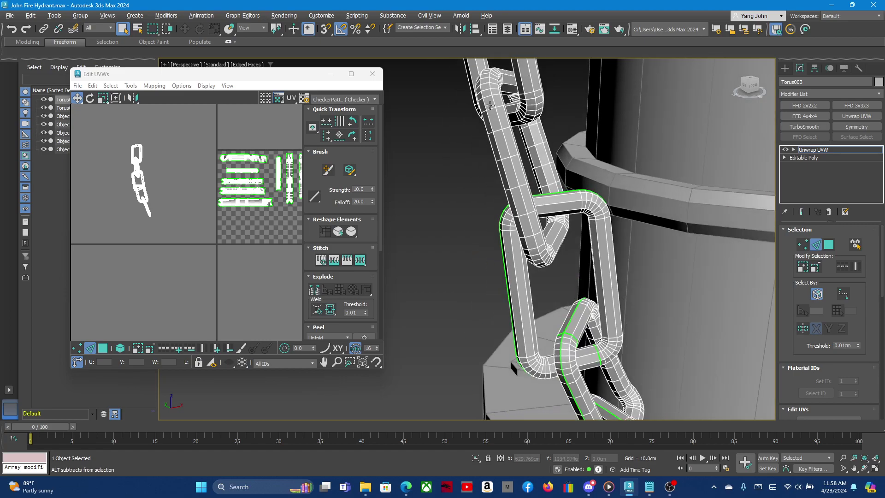
pyautogui.scroll(2, 560, 130)
pyautogui.scroll(2, 560, 130)
pyautogui.click(547, 131)
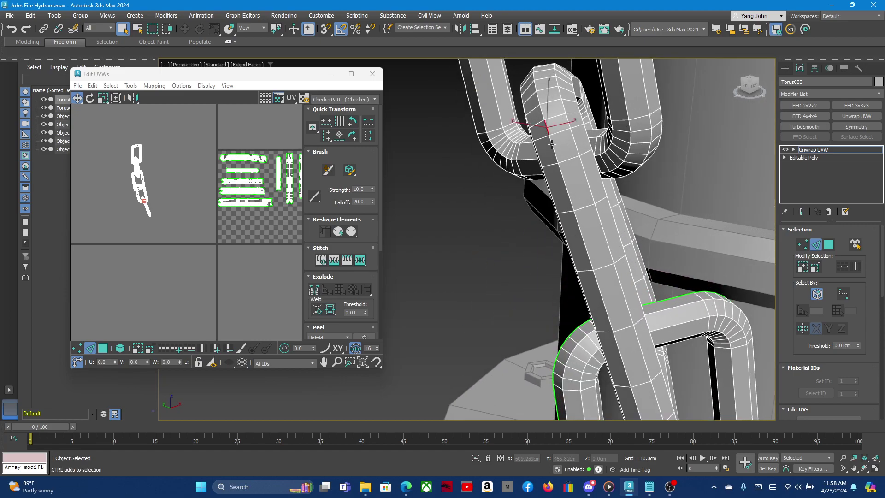
pyautogui.doubleClick(557, 151)
# Add a short cross edge and convert the selected edges to UV seams.
pyautogui.keyDown('alt'); pyautogui.moveTo(555, 157); pyautogui.dragTo(561, 184, button='middle'); pyautogui.keyUp('alt')
pyautogui.scroll(-3, 561, 184)
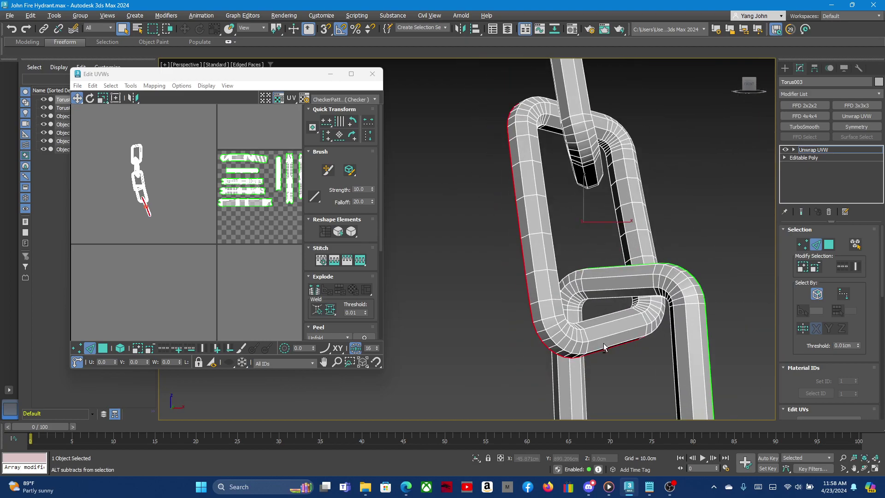
pyautogui.scroll(2, 604, 347)
pyautogui.scroll(2, 576, 343)
pyautogui.keyDown('ctrl'); pyautogui.click(564, 342); pyautogui.keyUp('ctrl')
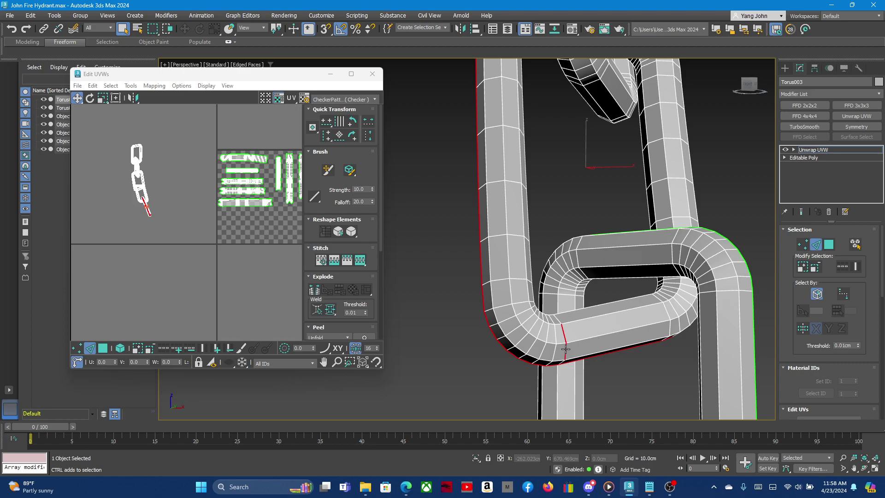
pyautogui.scroll(3, 154, 203)
pyautogui.scroll(3, 154, 202)
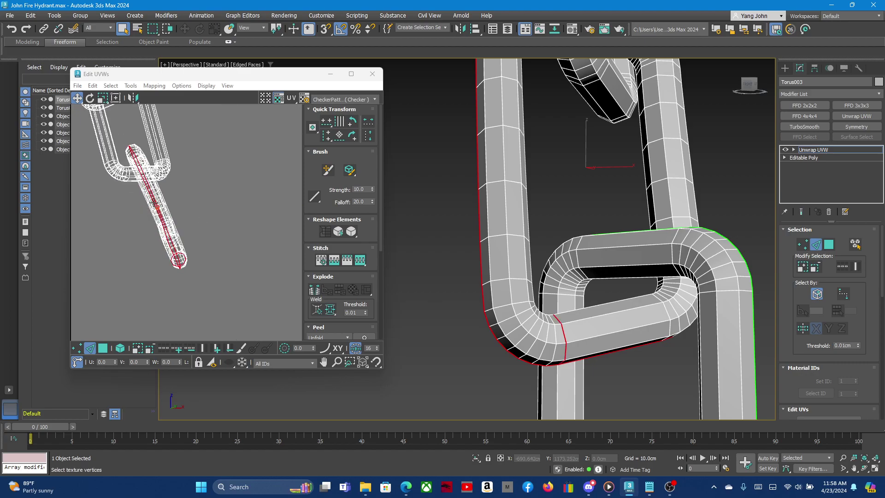
pyautogui.rightClick(153, 203)
pyautogui.click(143, 226)
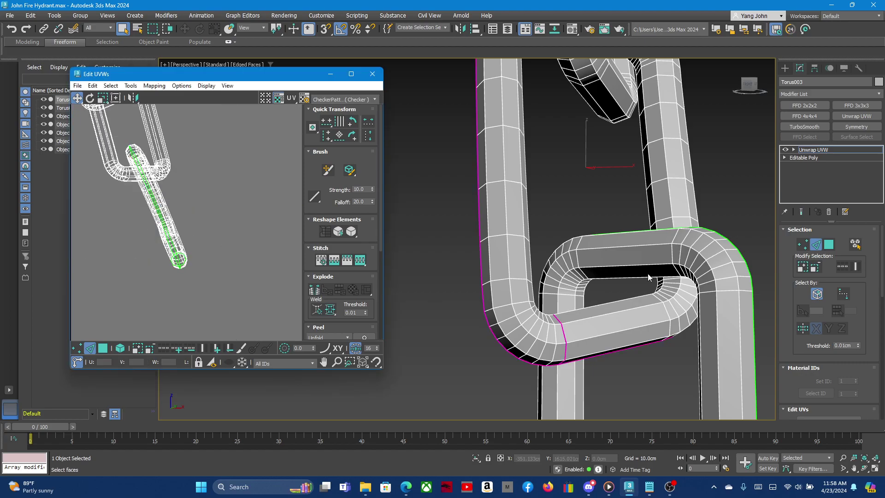
# Quick Peel the lower vertical chain link and relax its UV strip four times.
pyautogui.click(592, 305)
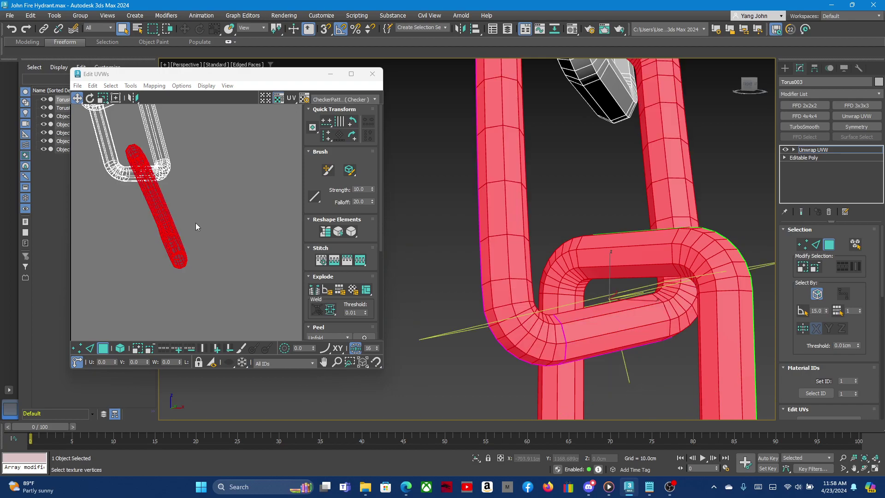
pyautogui.doubleClick(520, 272)
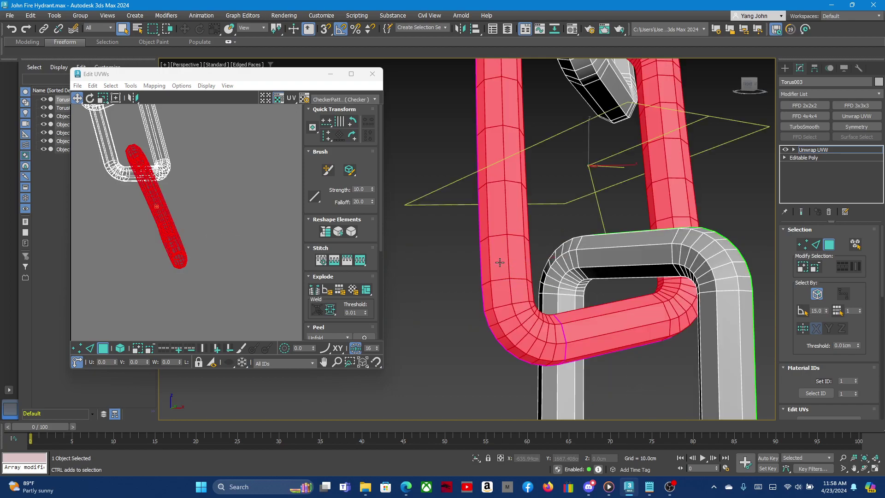
pyautogui.click(321, 234)
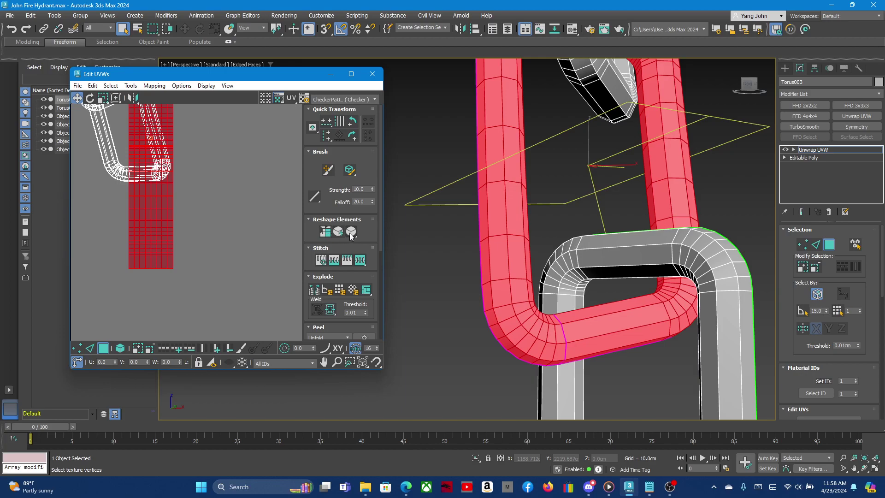
pyautogui.click(353, 232)
pyautogui.click(353, 232)
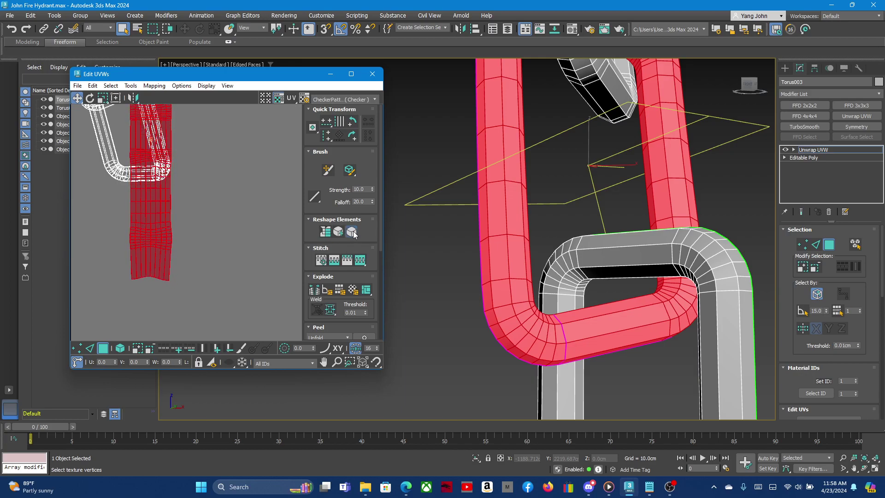
pyautogui.click(353, 232)
pyautogui.click(352, 232)
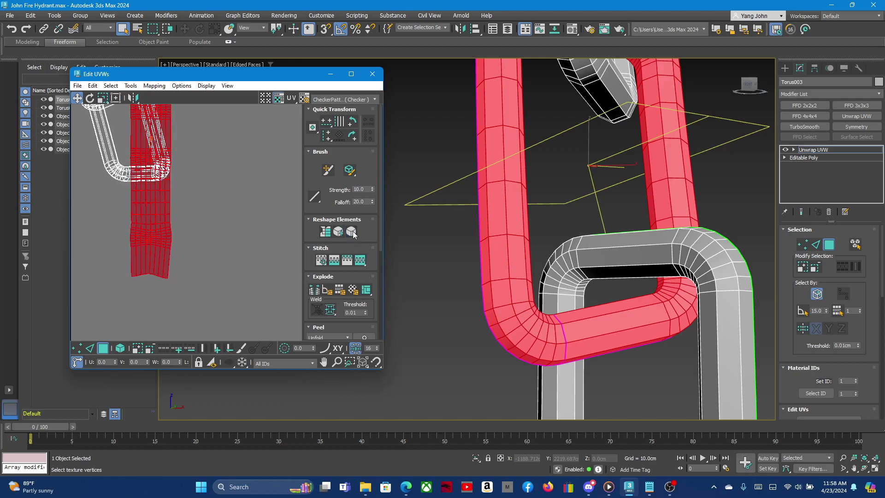
pyautogui.scroll(-3, 126, 188)
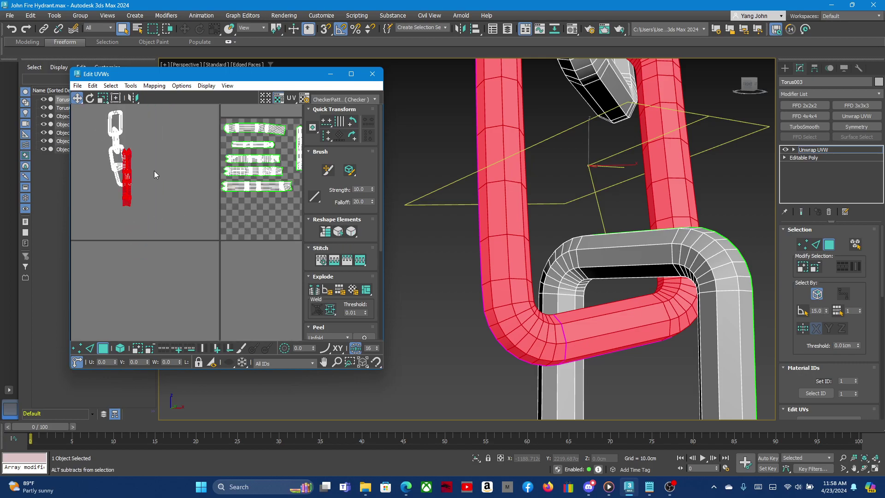
pyautogui.scroll(-2, 154, 171)
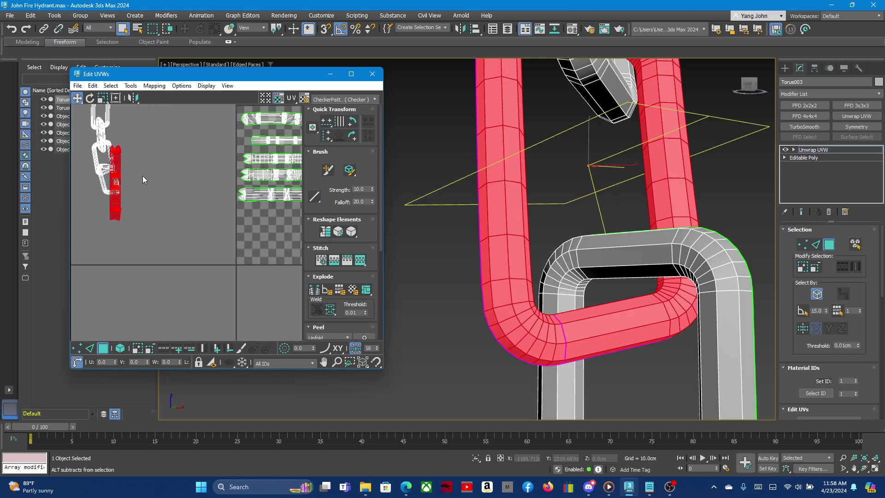
# Move the strip to the checker tile's right edge and clear the UV selection.
pyautogui.moveTo(118, 185); pyautogui.dragTo(238, 236)
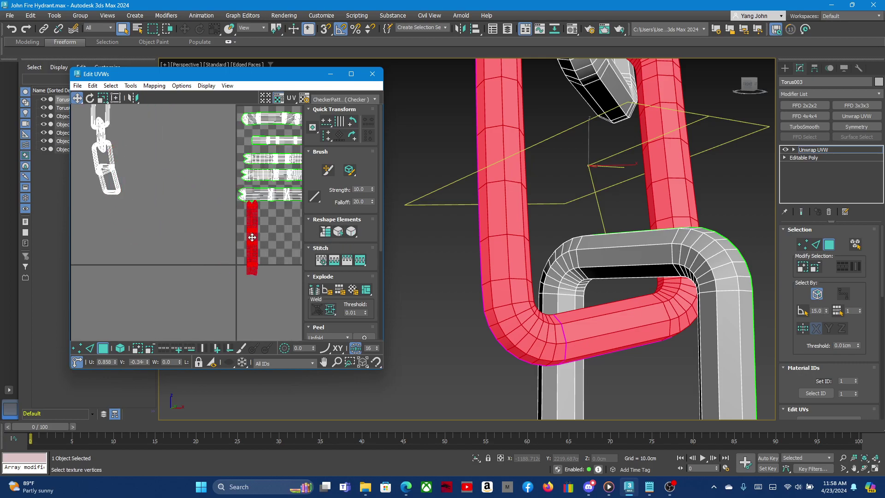
pyautogui.moveTo(119, 203); pyautogui.dragTo(136, 240, button='middle')
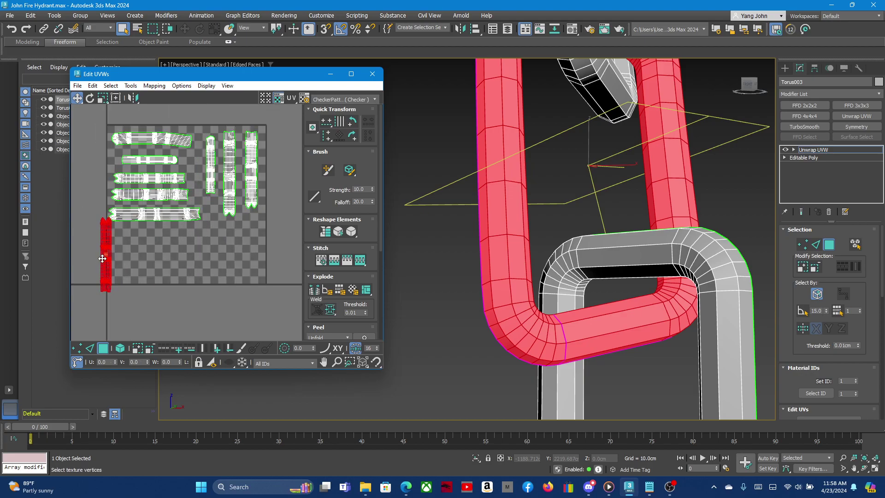
pyautogui.moveTo(102, 258); pyautogui.dragTo(272, 172)
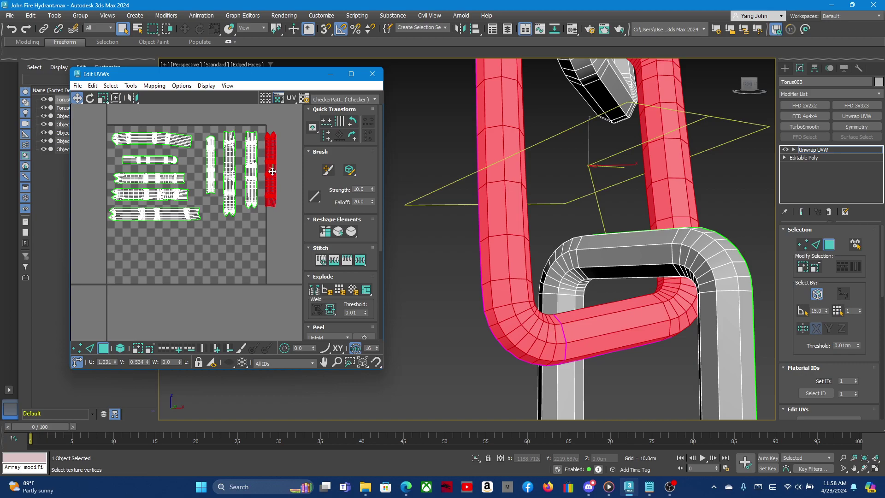
pyautogui.click(251, 229)
pyautogui.scroll(-3, 278, 206)
pyautogui.scroll(2, 87, 181)
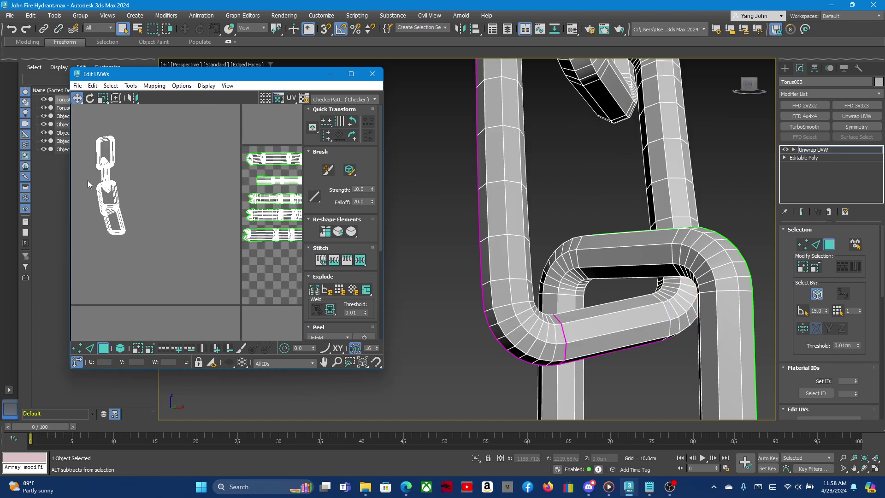
pyautogui.scroll(3, 88, 181)
pyautogui.click(611, 244)
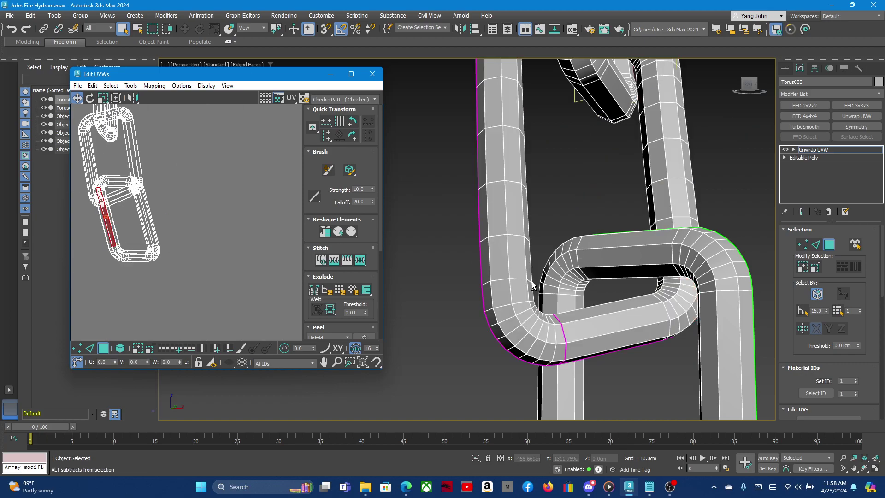
pyautogui.scroll(-1, 534, 285)
pyautogui.scroll(-1, 543, 271)
pyautogui.scroll(-1, 530, 138)
# Convert three edge loops on the next chain link into UV seams.
pyautogui.scroll(5, 534, 125)
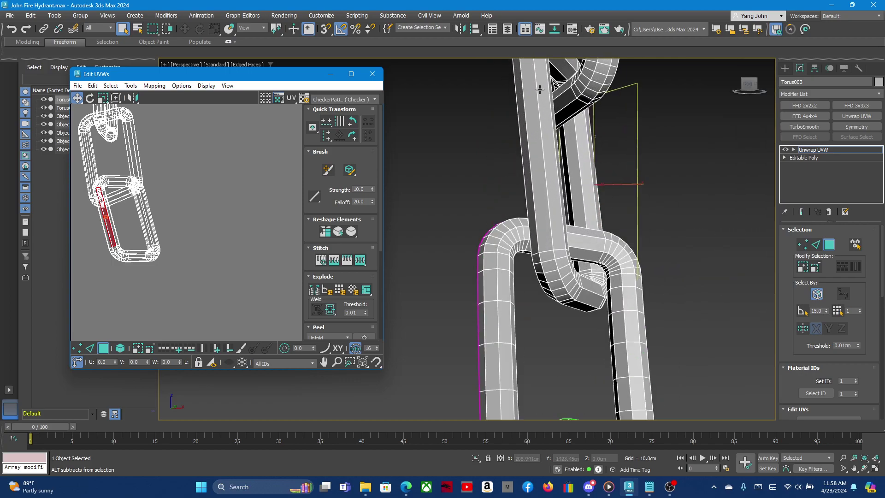
pyautogui.press('2')
pyautogui.scroll(1, 523, 188)
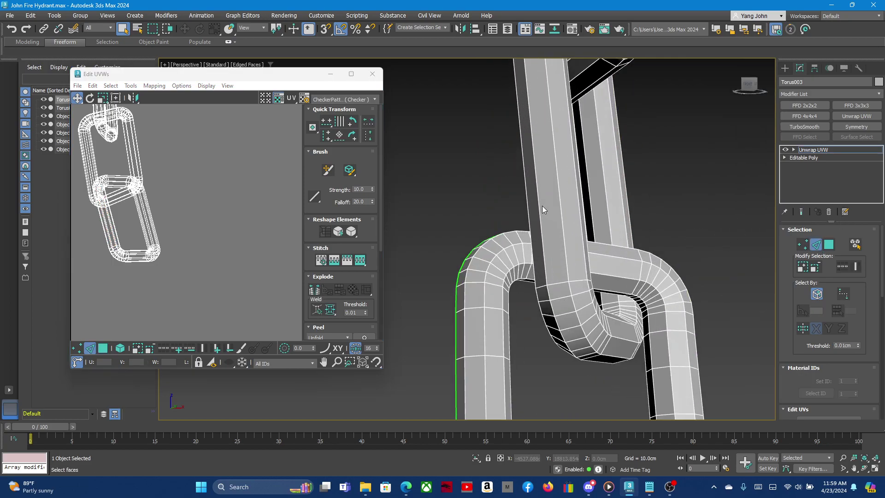
pyautogui.doubleClick(542, 206)
pyautogui.keyDown('ctrl'); pyautogui.doubleClick(547, 293); pyautogui.keyUp('ctrl')
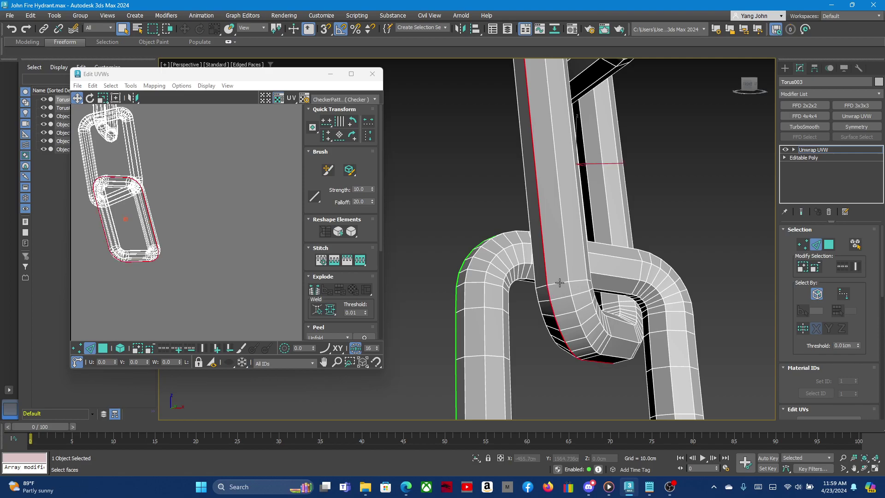
pyautogui.keyDown('ctrl'); pyautogui.doubleClick(558, 283); pyautogui.keyUp('ctrl')
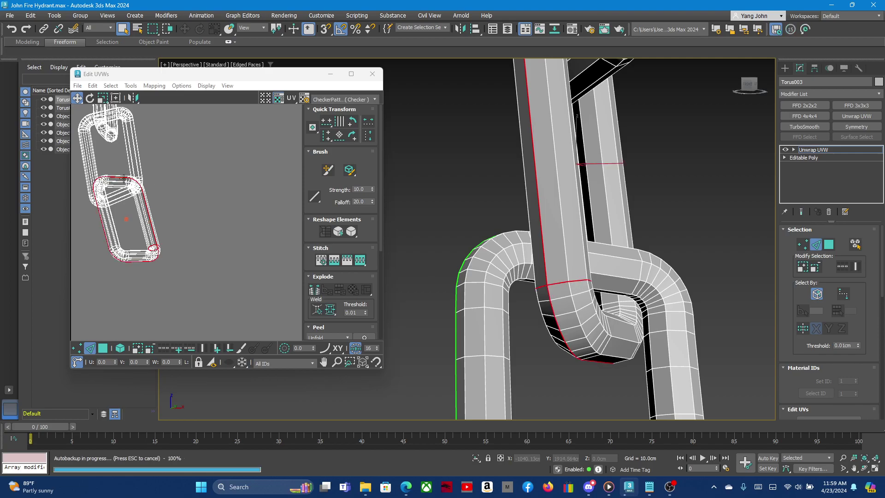
pyautogui.rightClick(102, 187)
pyautogui.click(88, 200)
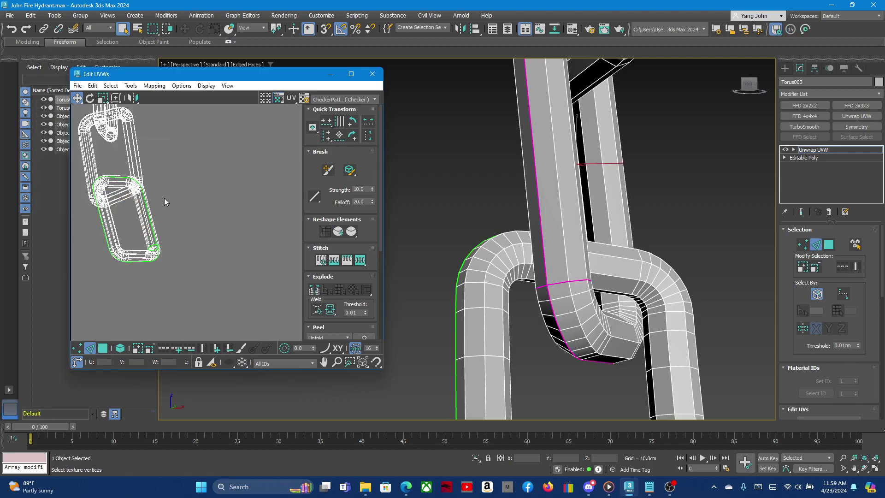
# Quick Peel and Relax the link, then move its strip onto the tile below the other islands.
pyautogui.click(828, 244)
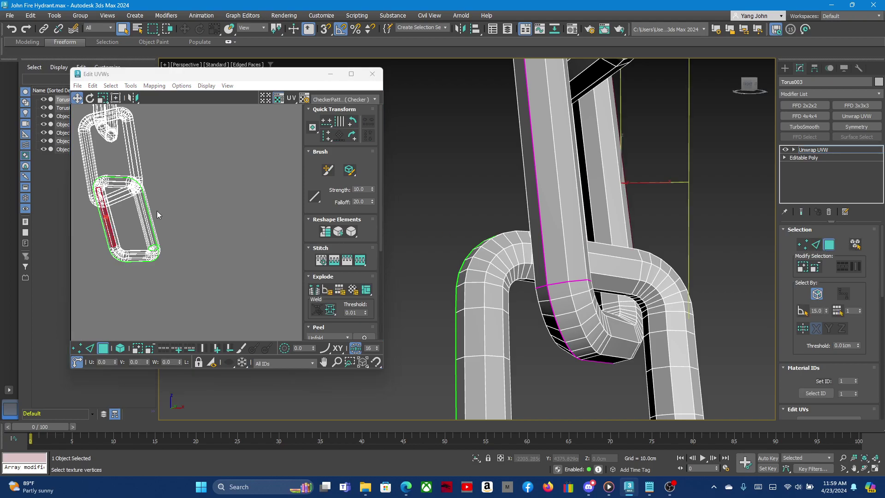
pyautogui.click(555, 238)
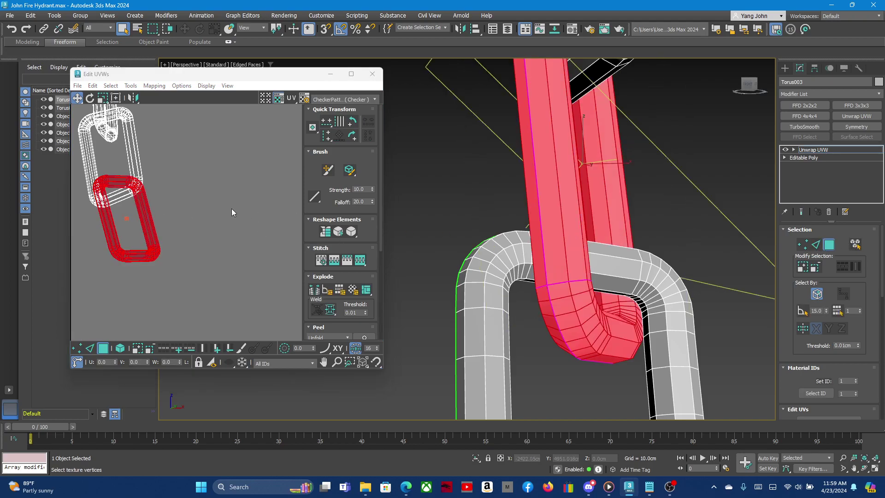
pyautogui.click(325, 232)
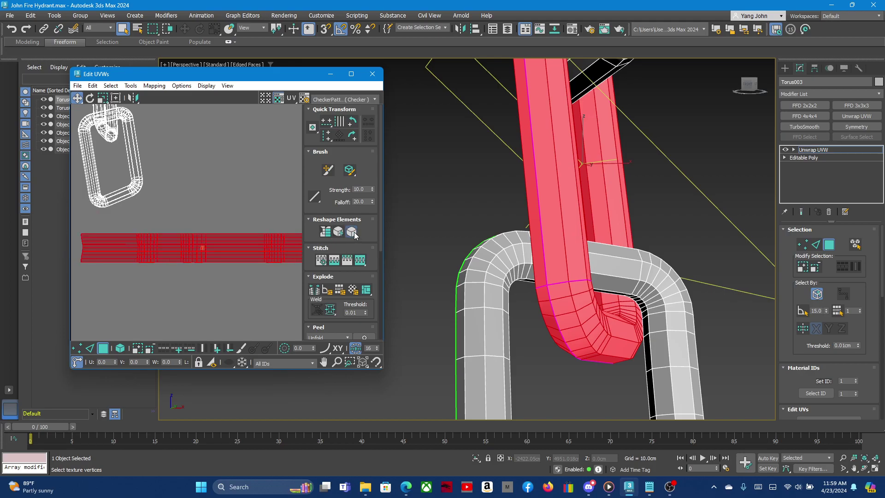
pyautogui.click(353, 235)
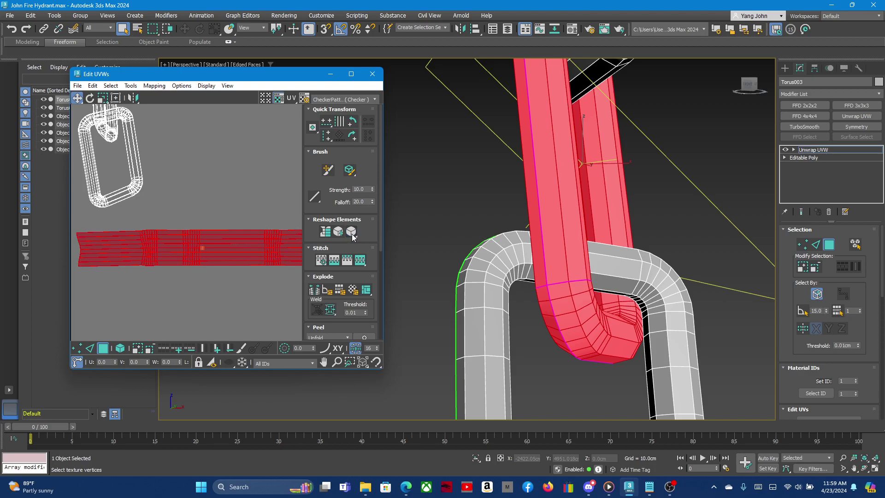
pyautogui.scroll(-5, 157, 210)
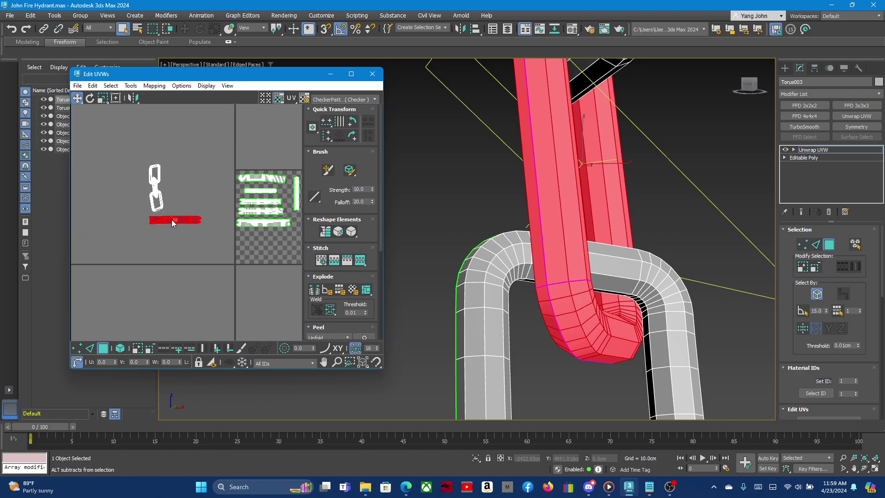
pyautogui.moveTo(171, 219); pyautogui.dragTo(261, 234)
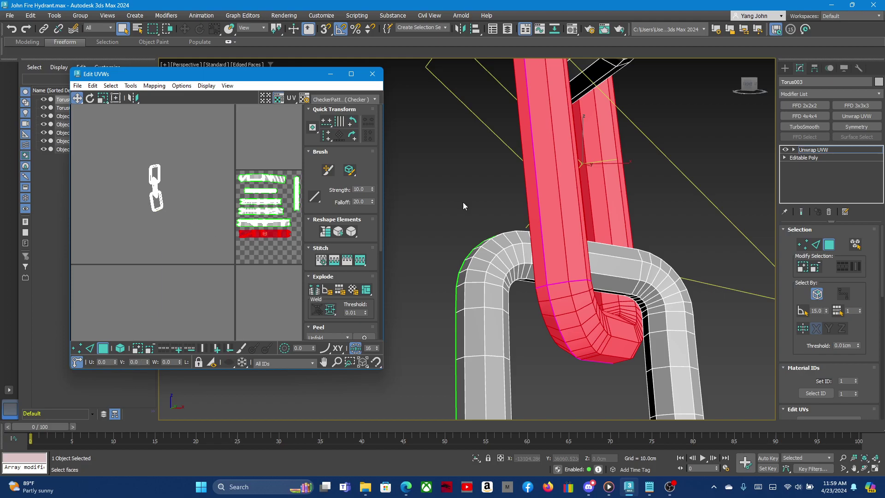
pyautogui.scroll(-5, 625, 204)
pyautogui.scroll(5, 625, 204)
# Select seam edges along the lower chain link and Break its UVs along them.
pyautogui.keyDown('alt'); pyautogui.moveTo(624, 204); pyautogui.dragTo(651, 209, button='middle'); pyautogui.keyUp('alt')
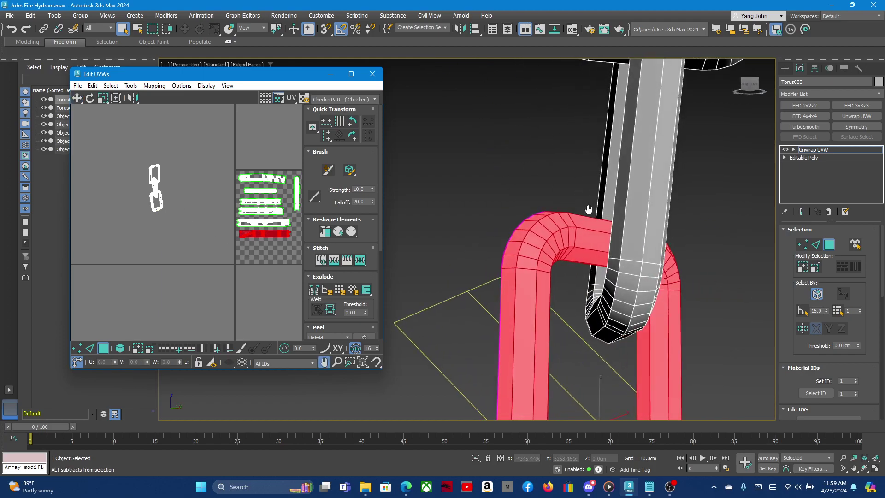
pyautogui.click(817, 247)
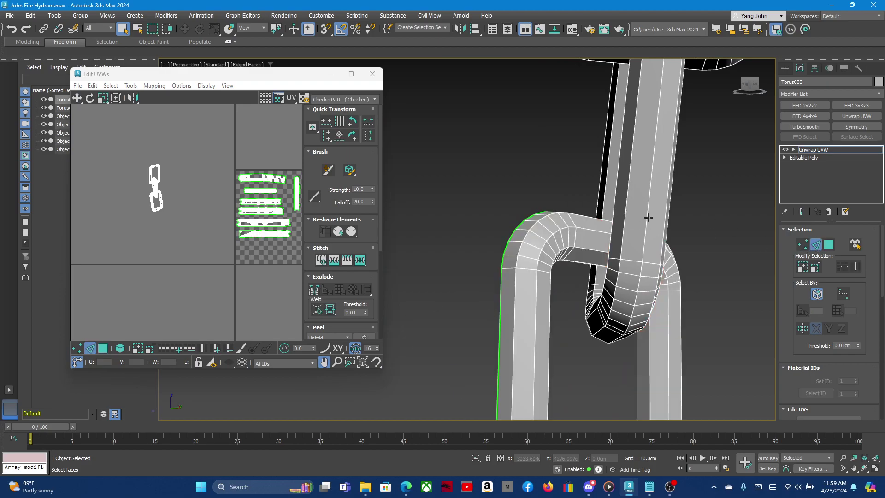
pyautogui.click(647, 218)
pyautogui.doubleClick(643, 269)
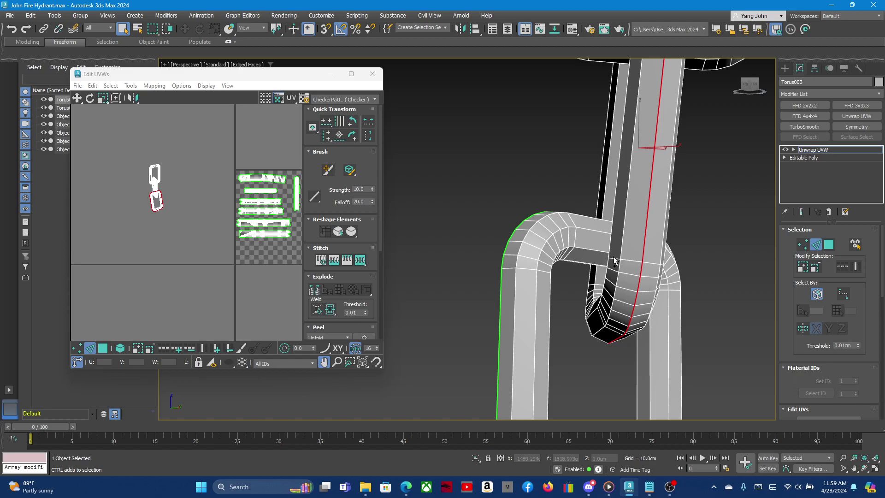
pyautogui.keyDown('ctrl'); pyautogui.click(629, 260); pyautogui.keyUp('ctrl')
pyautogui.moveTo(615, 260)
pyautogui.keyDown('alt'); pyautogui.mouseDown(button='middle')
pyautogui.moveTo(690, 295)
pyautogui.moveTo(663, 276)
pyautogui.mouseUp(button='middle'); pyautogui.keyUp('alt')
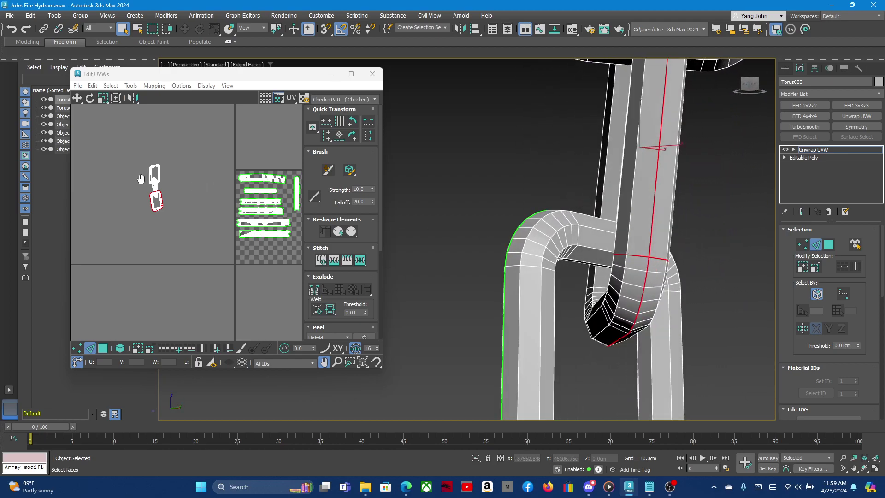
pyautogui.scroll(3, 141, 179)
pyautogui.click(157, 198)
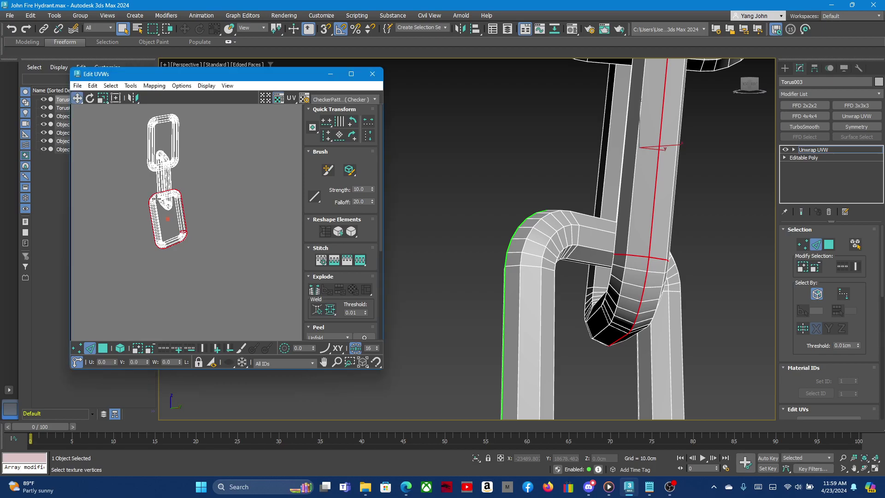
pyautogui.rightClick(149, 204)
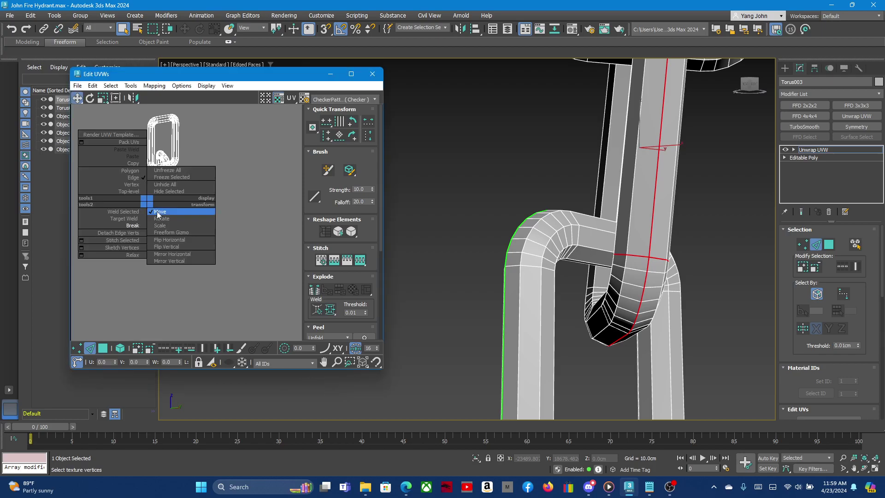
pyautogui.click(132, 225)
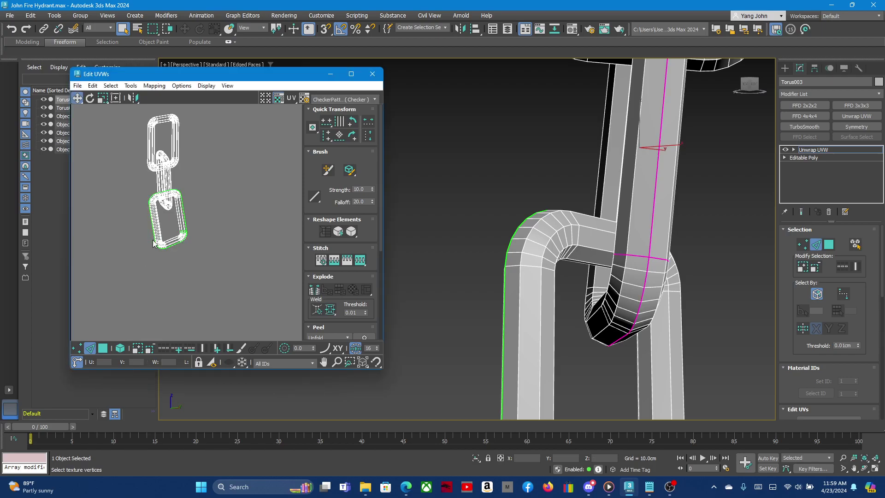
# Relax the lower link until flat twice and move its strip into the tile below the others.
pyautogui.scroll(3, 168, 217)
pyautogui.click(828, 245)
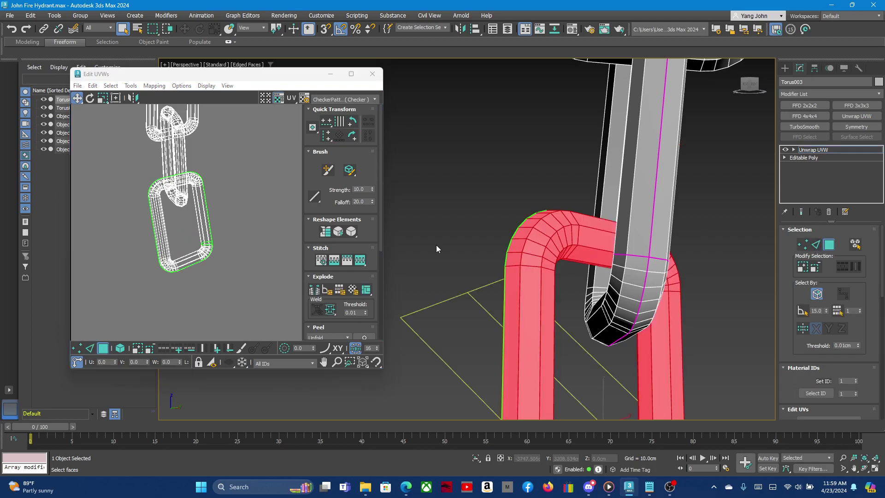
pyautogui.click(633, 221)
pyautogui.doubleClick(626, 216)
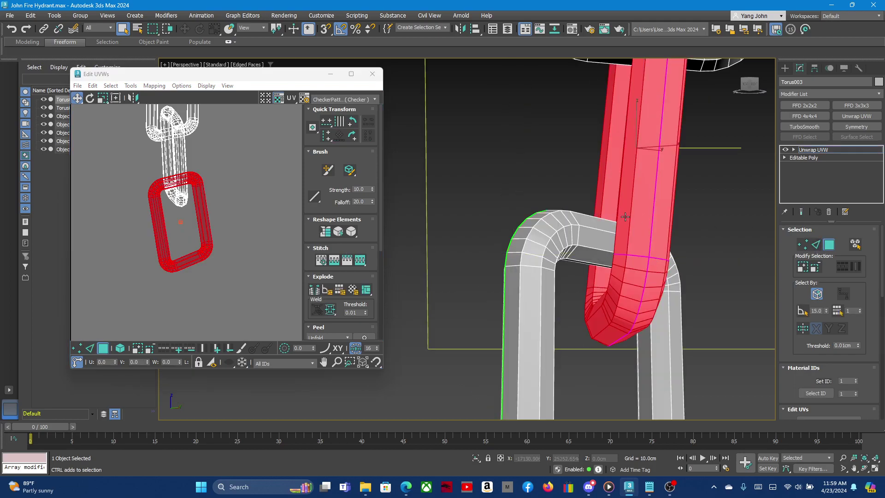
pyautogui.click(326, 231)
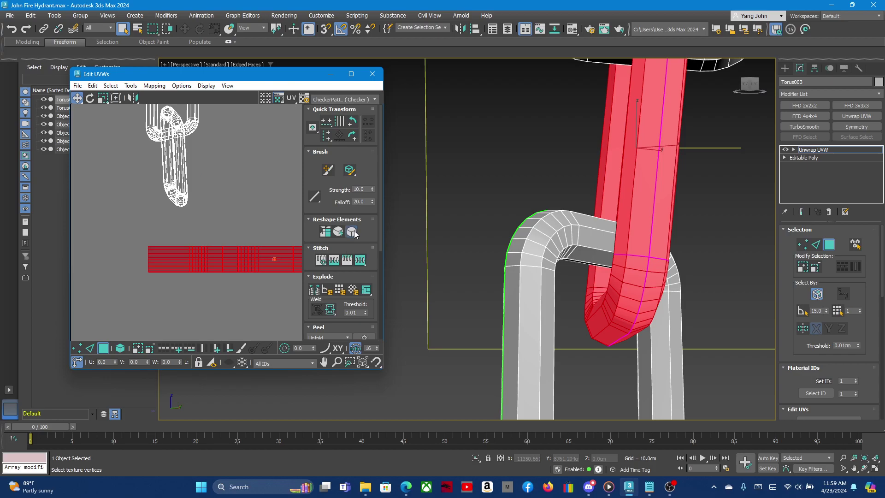
pyautogui.click(351, 231)
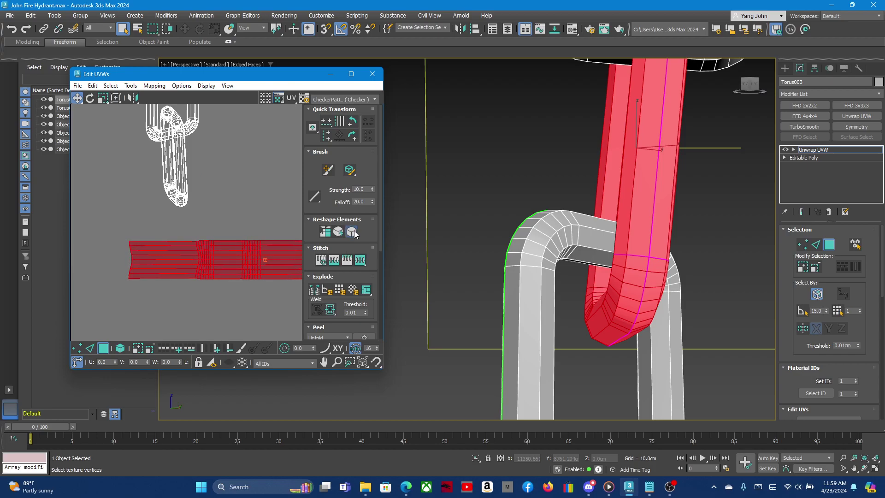
pyautogui.scroll(-2, 110, 173)
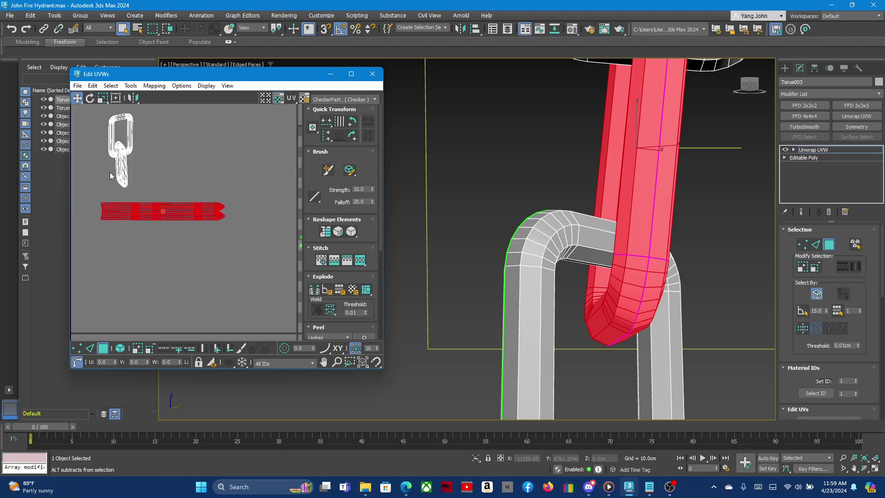
pyautogui.scroll(-3, 113, 174)
pyautogui.scroll(1, 135, 187)
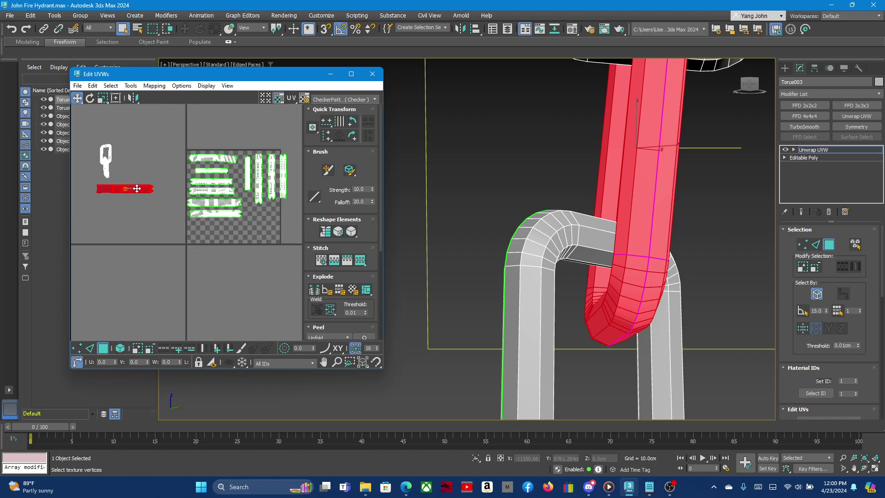
pyautogui.moveTo(136, 188); pyautogui.dragTo(230, 223)
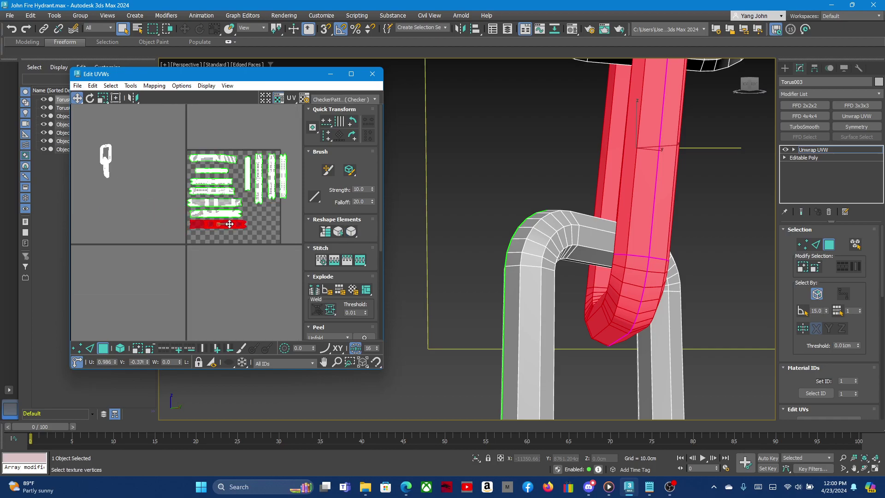
pyautogui.click(73, 158)
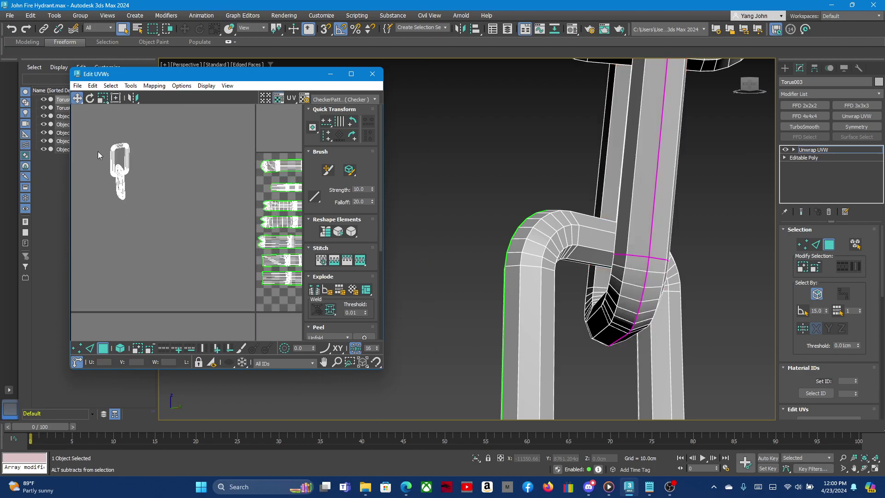
# Select seam edges around the upper chain link and Break its UVs along them.
pyautogui.scroll(-3, 437, 242)
pyautogui.moveTo(524, 181)
pyautogui.keyDown('alt'); pyautogui.mouseDown(button='middle')
pyautogui.moveTo(534, 146)
pyautogui.moveTo(582, 145)
pyautogui.moveTo(485, 176)
pyautogui.mouseUp(button='middle'); pyautogui.keyUp('alt')
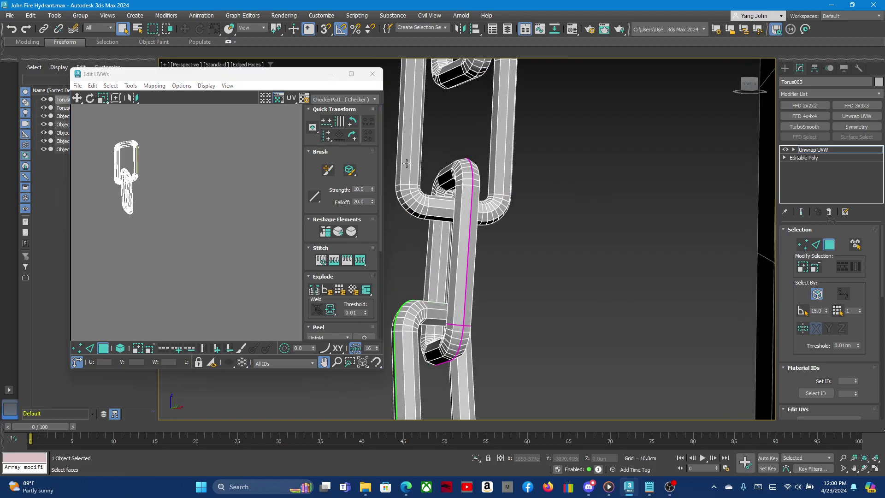
pyautogui.click(408, 138)
pyautogui.scroll(3, 529, 217)
pyautogui.keyDown('alt'); pyautogui.moveTo(530, 217); pyautogui.dragTo(680, 227, button='middle'); pyautogui.keyUp('alt')
pyautogui.click(816, 244)
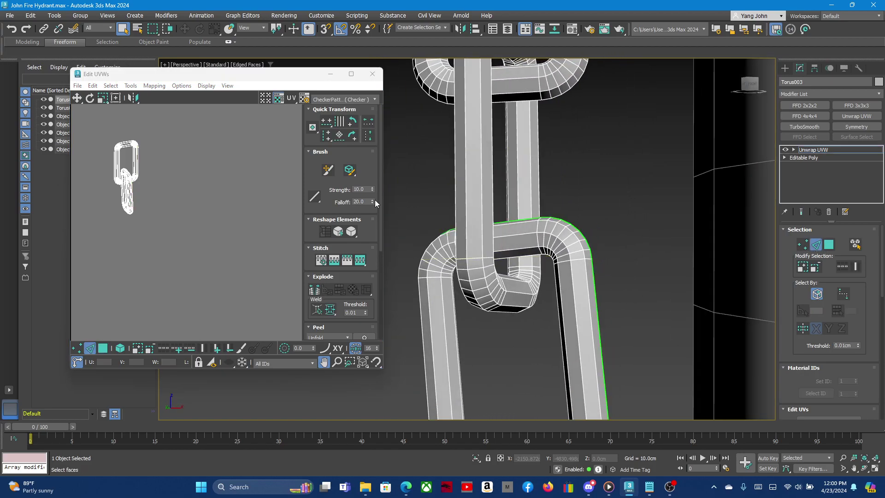
pyautogui.click(463, 210)
pyautogui.keyDown('ctrl'); pyautogui.click(467, 263); pyautogui.keyUp('ctrl')
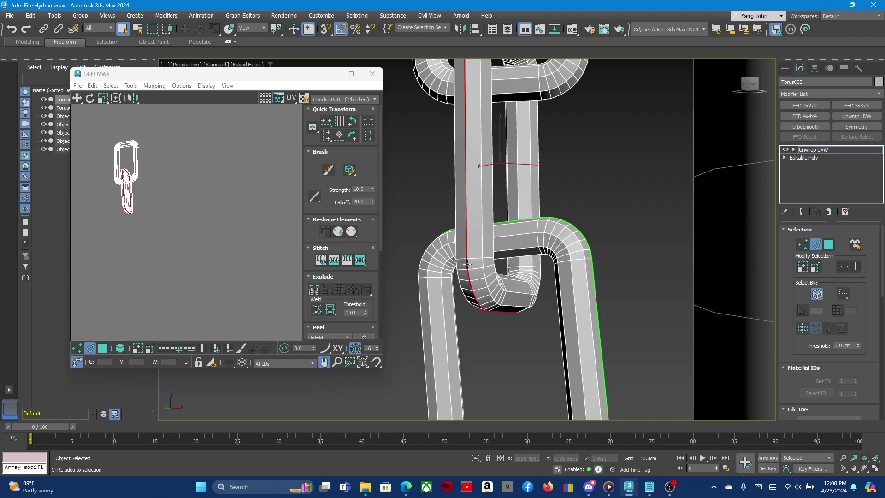
pyautogui.keyDown('ctrl'); pyautogui.click(484, 259); pyautogui.keyUp('ctrl')
pyautogui.scroll(3, 110, 167)
pyautogui.scroll(3, 109, 168)
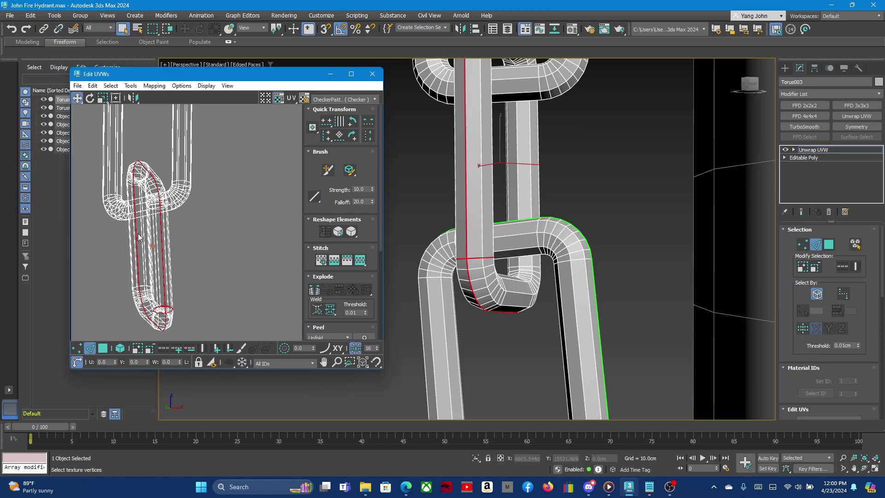
pyautogui.rightClick(134, 234)
pyautogui.click(116, 256)
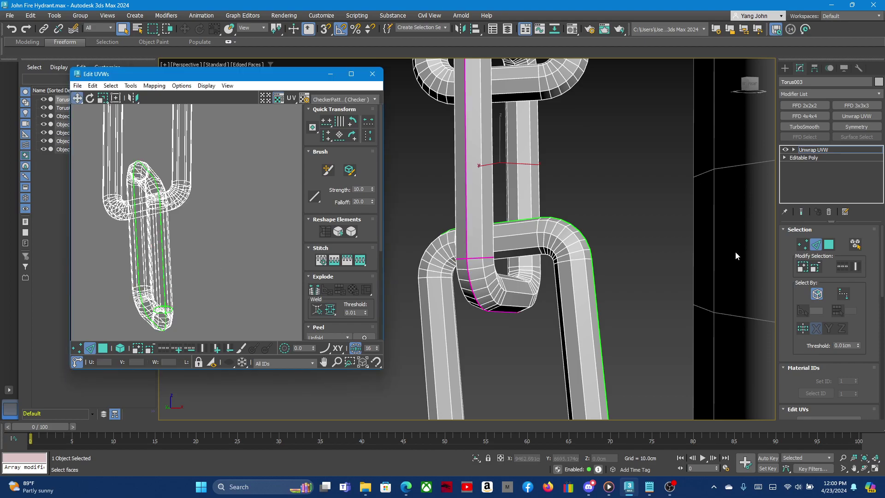
# Relax the upper link until flat and place the vertical strip at the tile's right edge.
pyautogui.click(827, 244)
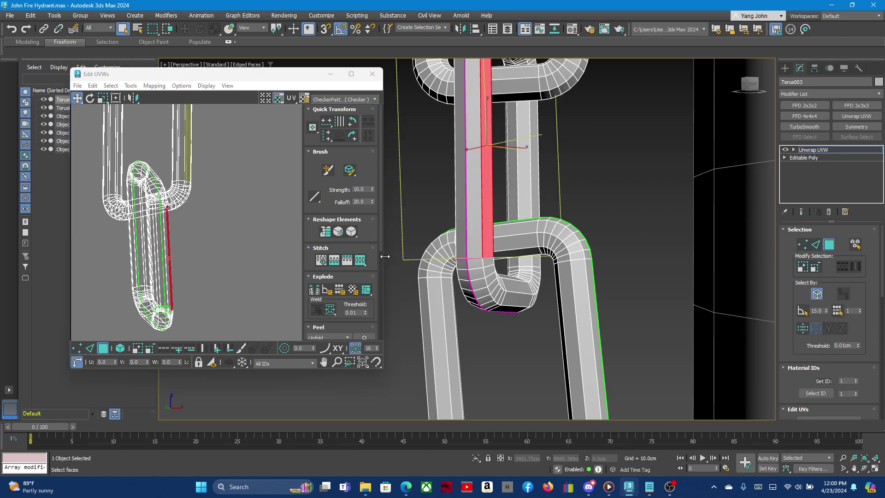
pyautogui.doubleClick(471, 227)
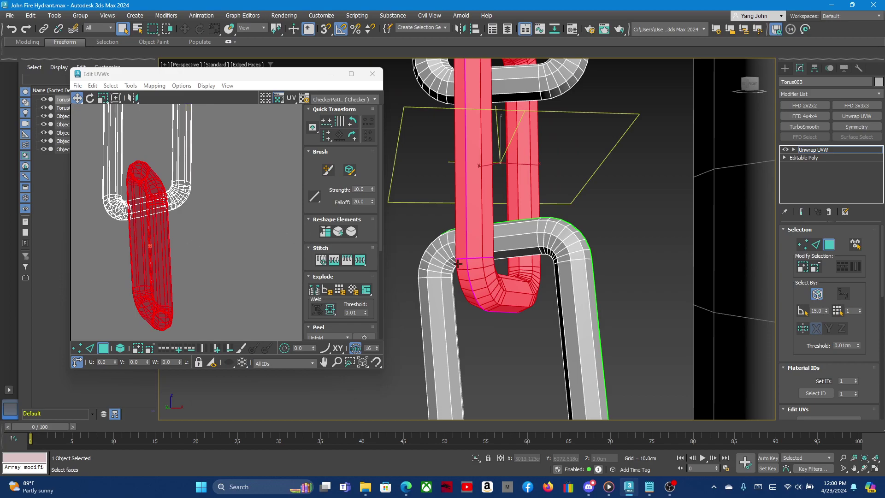
pyautogui.click(351, 235)
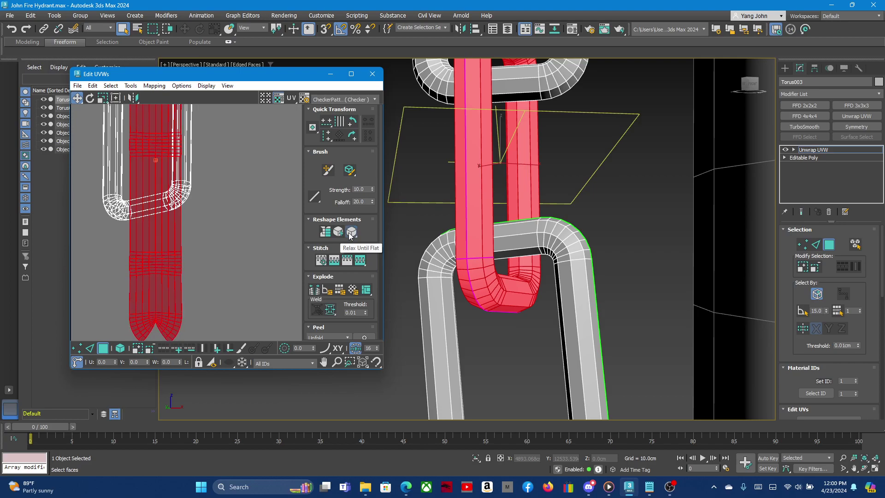
pyautogui.scroll(-3, 119, 204)
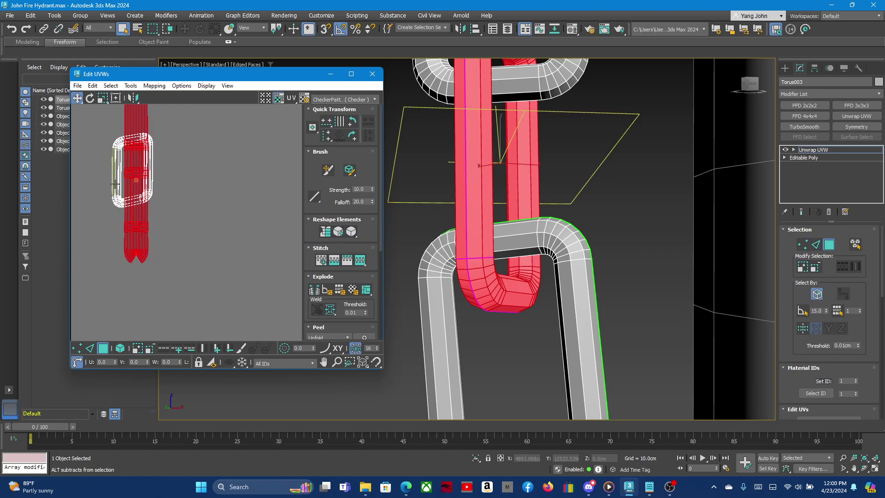
pyautogui.scroll(-3, 119, 205)
pyautogui.scroll(-2, 119, 204)
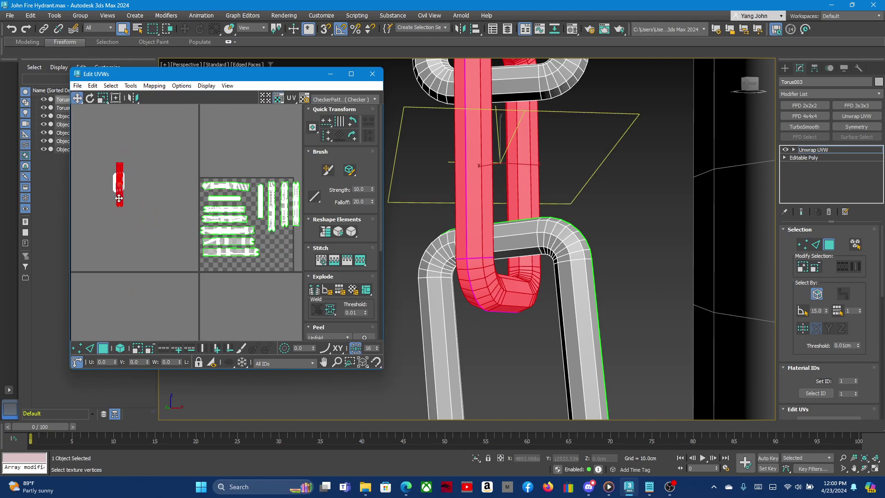
pyautogui.moveTo(118, 197)
pyautogui.mouseDown()
pyautogui.moveTo(148, 242)
pyautogui.moveTo(257, 206)
pyautogui.mouseUp()
pyautogui.scroll(-2, 149, 222)
pyautogui.scroll(2, 148, 222)
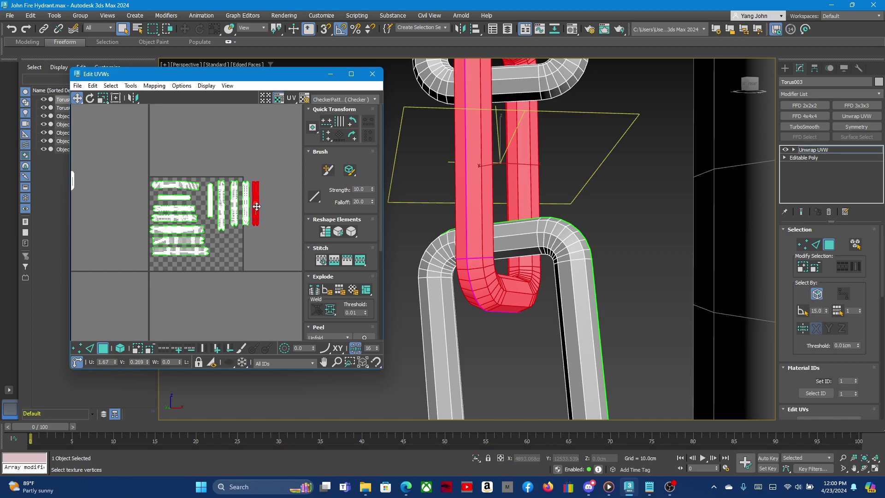
pyautogui.scroll(-3, 227, 204)
pyautogui.scroll(-2, 216, 203)
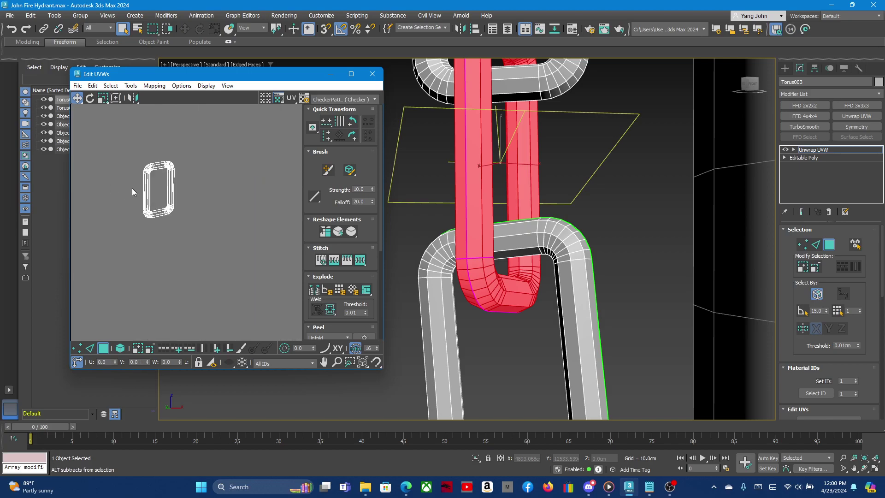
pyautogui.scroll(4, 134, 192)
# Break the hanger loop's UVs along a vertical edge loop and its top edge loop.
pyautogui.click(218, 195)
pyautogui.scroll(-3, 520, 212)
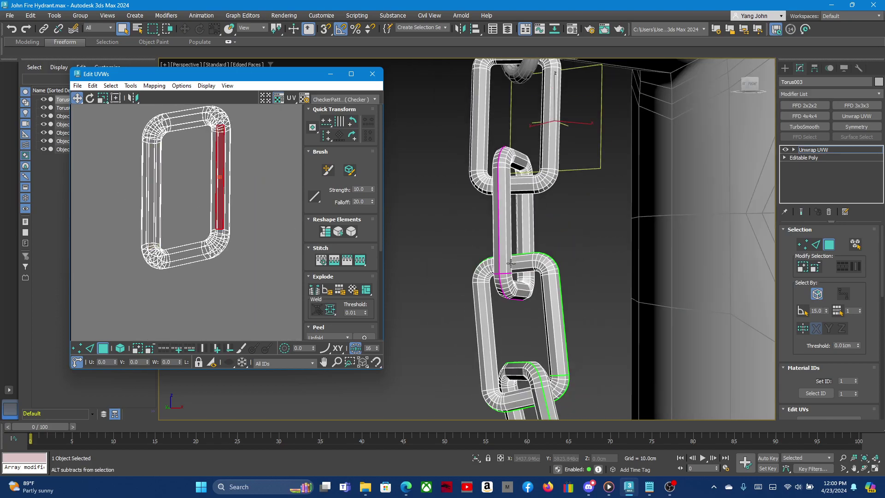
pyautogui.scroll(2, 520, 212)
pyautogui.scroll(2, 520, 212)
pyautogui.keyDown('alt'); pyautogui.moveTo(521, 213); pyautogui.dragTo(625, 207, button='middle'); pyautogui.keyUp('alt')
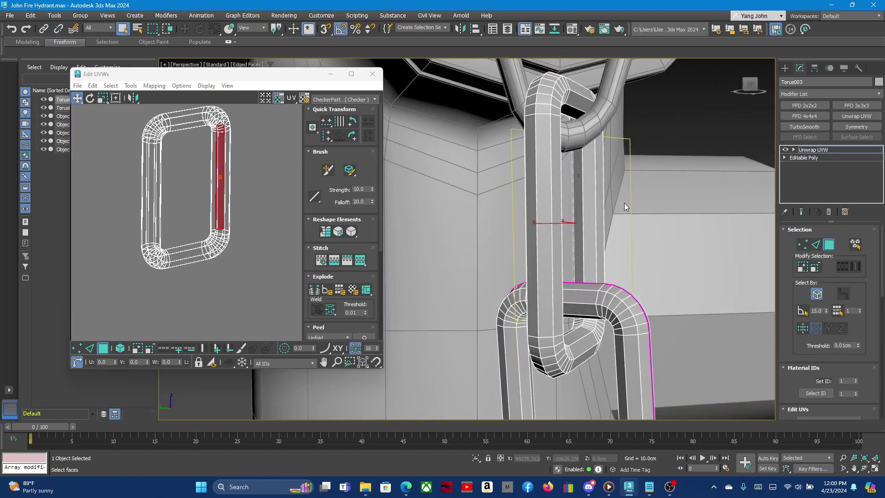
pyautogui.click(816, 246)
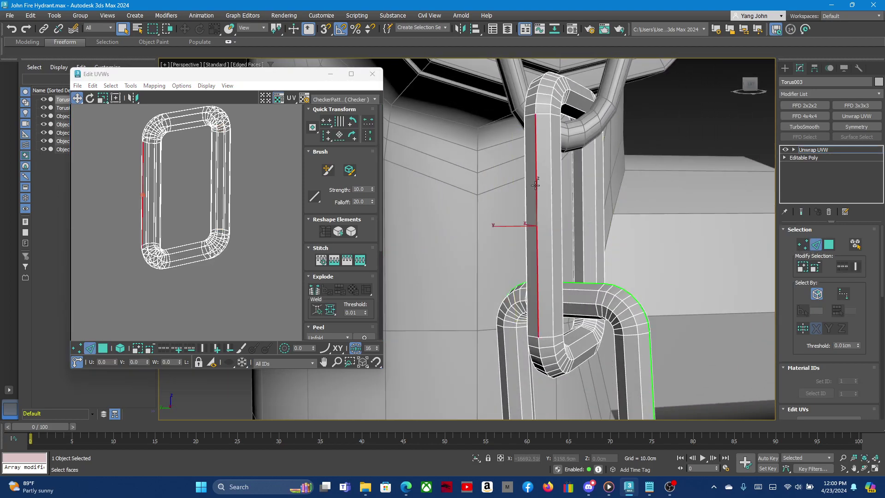
pyautogui.click(536, 184)
pyautogui.doubleClick(534, 113)
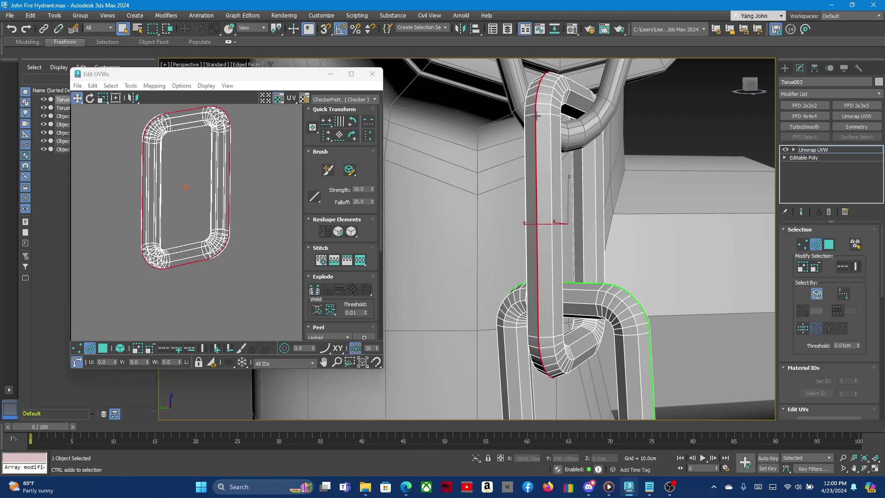
pyautogui.keyDown('ctrl'); pyautogui.doubleClick(555, 114); pyautogui.keyUp('ctrl')
pyautogui.rightClick(149, 132)
pyautogui.click(124, 154)
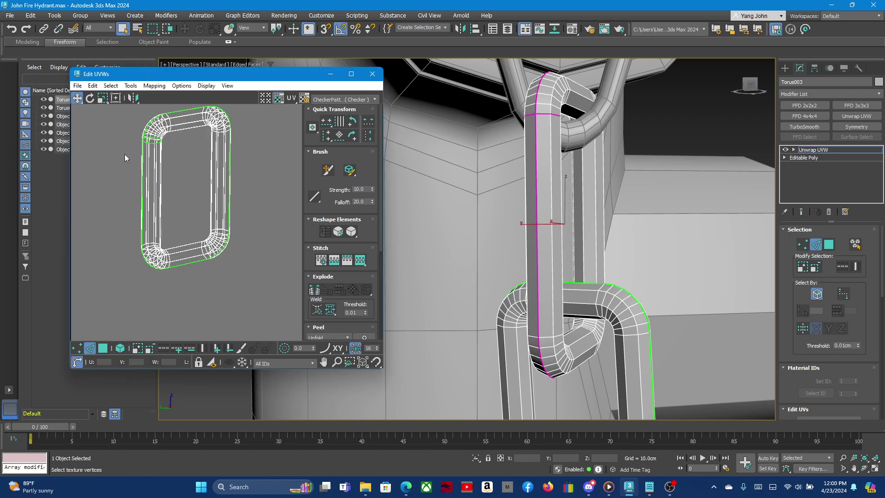
# Relax the hanger loop until flat twice and place its strip at the bottom of the tile.
pyautogui.click(828, 244)
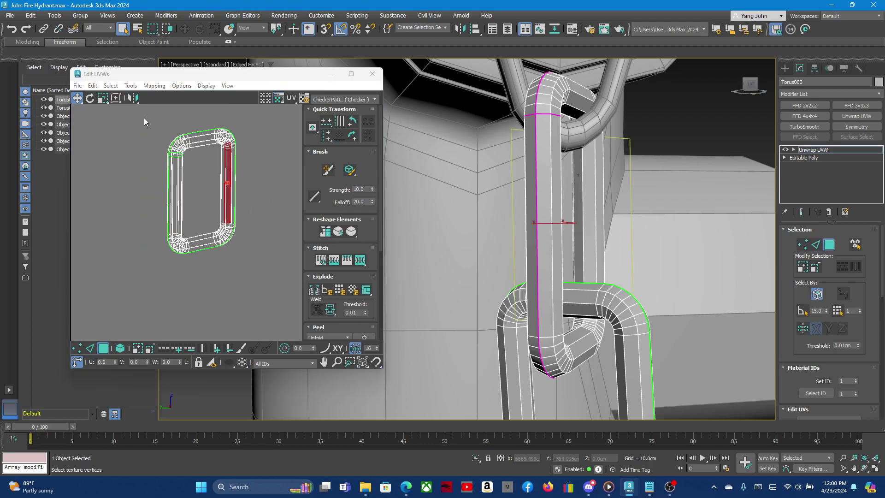
pyautogui.doubleClick(556, 176)
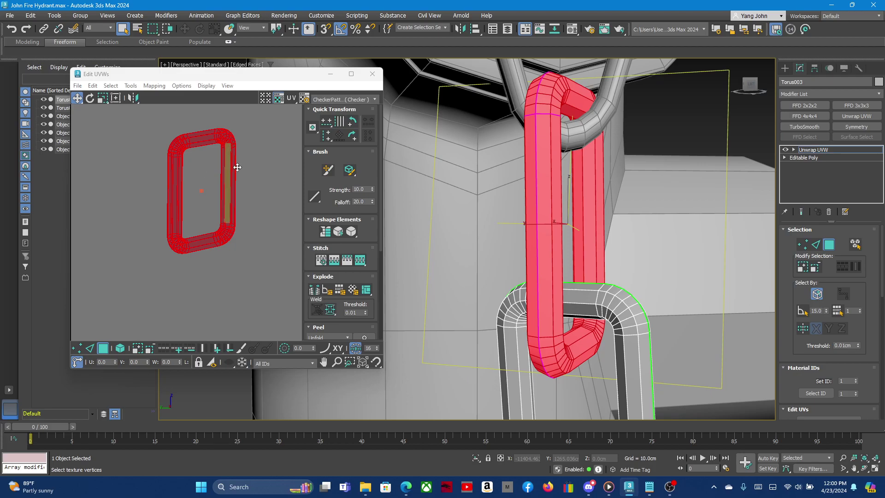
pyautogui.click(353, 232)
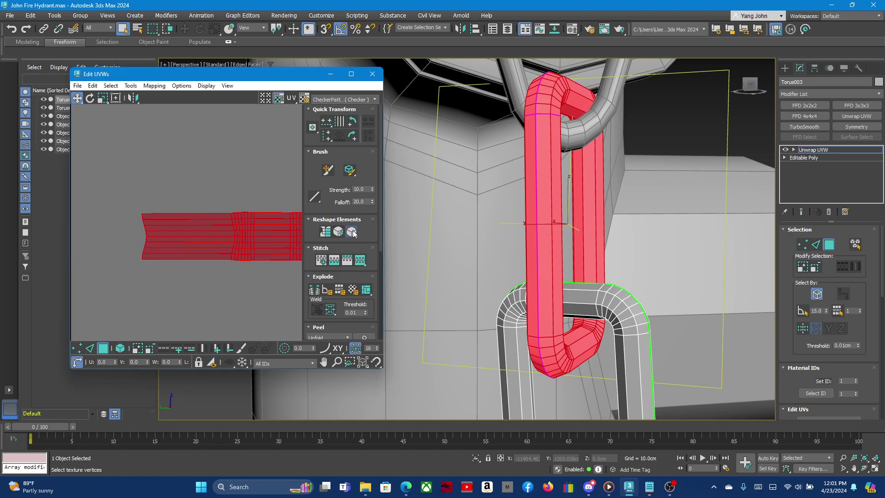
pyautogui.click(352, 234)
pyautogui.scroll(-2, 140, 206)
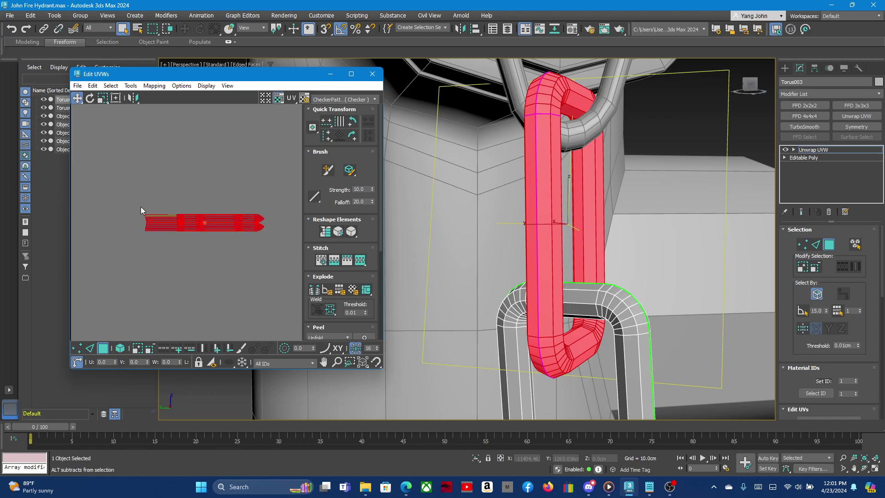
pyautogui.scroll(1, 211, 241)
pyautogui.scroll(-2, 143, 214)
pyautogui.scroll(-1, 239, 271)
pyautogui.scroll(1, 239, 271)
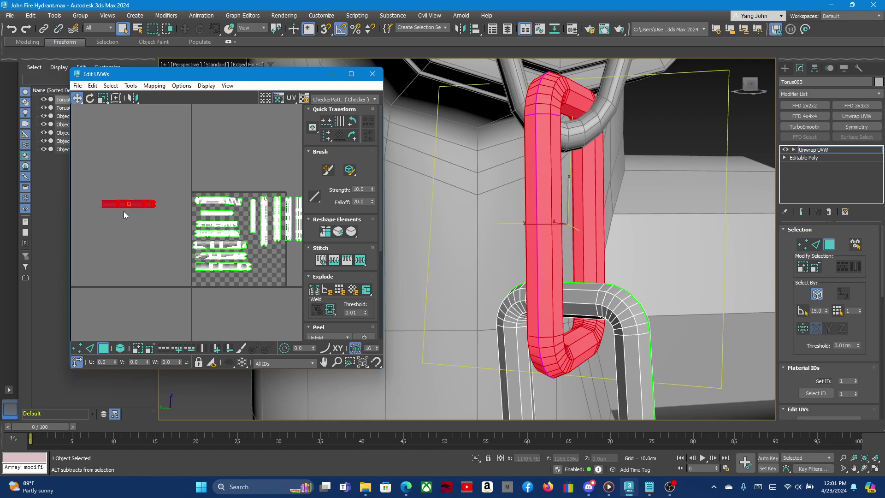
pyautogui.moveTo(126, 203); pyautogui.dragTo(219, 277)
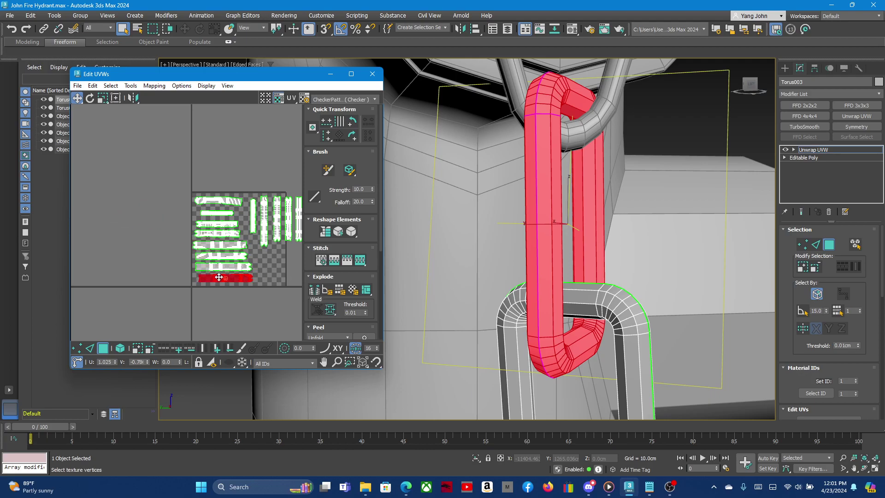
# Box-select all the chain link UV islands in Edit UVWs.
pyautogui.click(149, 235)
pyautogui.scroll(-1, 162, 202)
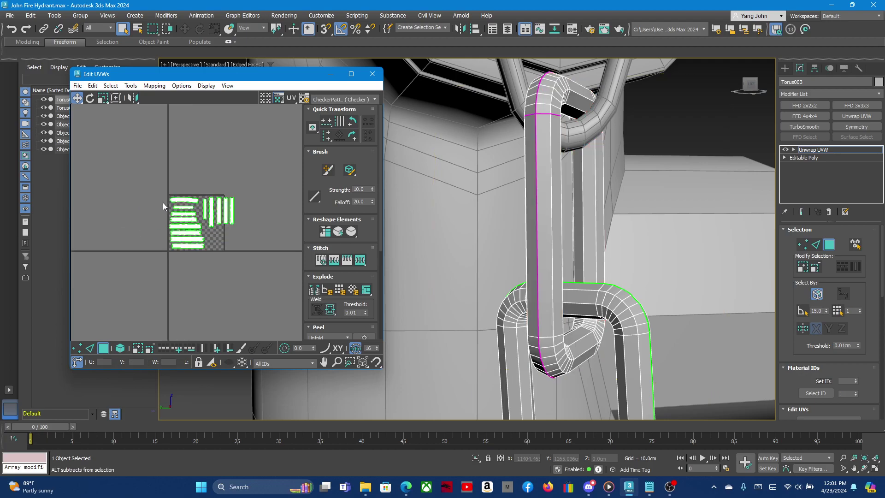
pyautogui.moveTo(140, 184); pyautogui.dragTo(275, 286)
pyautogui.scroll(1, 198, 235)
pyautogui.scroll(1, 198, 234)
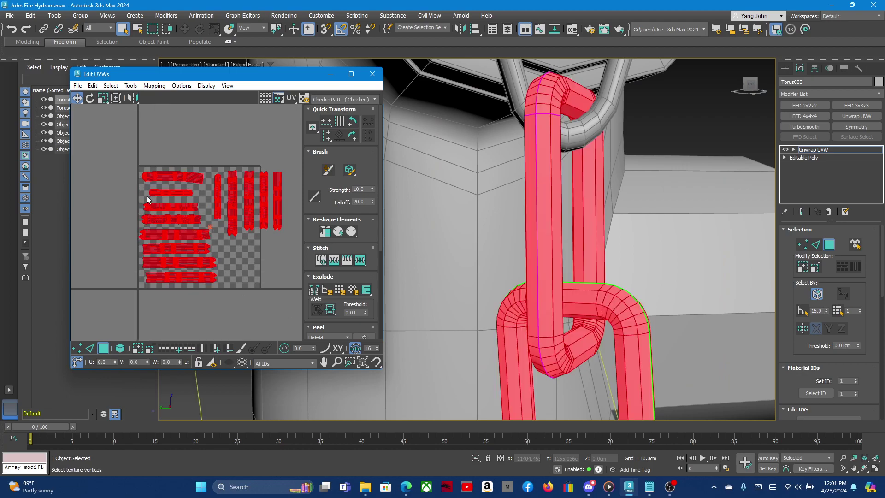
# Scale the islands down with the Freeform gizmo, shift them left into the tile, and deselect.
pyautogui.click(116, 98)
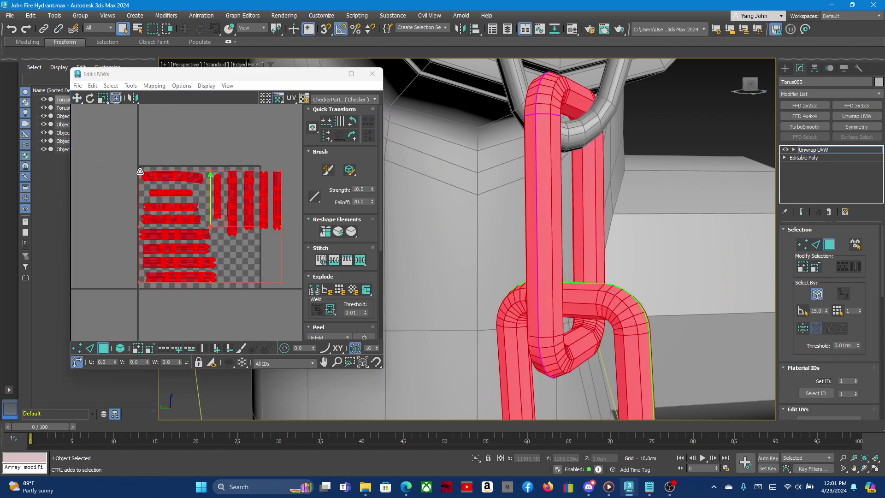
pyautogui.moveTo(140, 171)
pyautogui.mouseDown()
pyautogui.moveTo(188, 203)
pyautogui.moveTo(183, 189)
pyautogui.mouseUp()
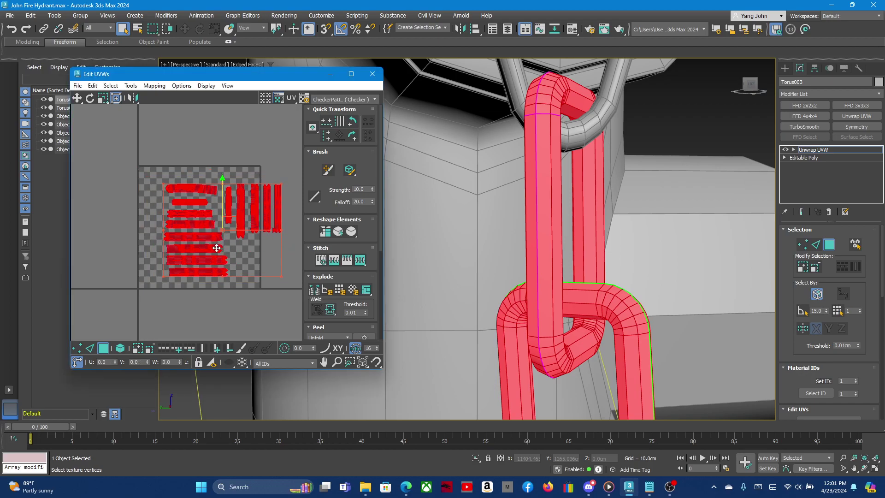
pyautogui.moveTo(276, 230); pyautogui.dragTo(252, 230)
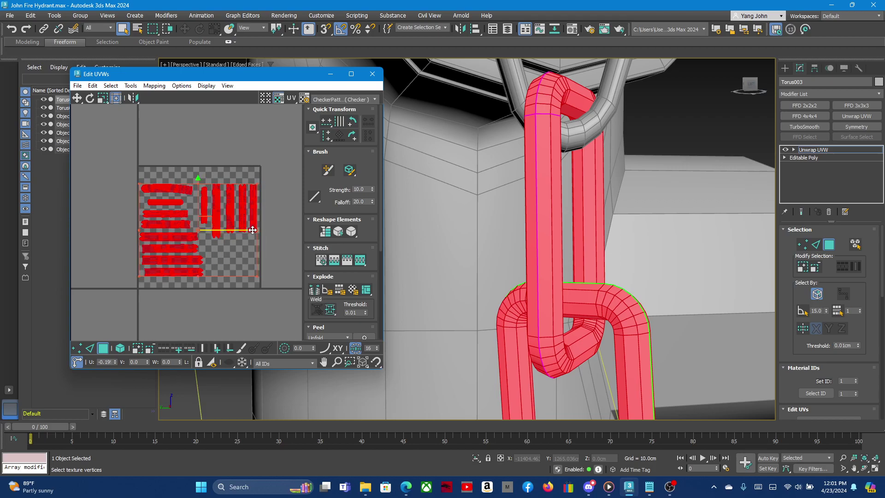
pyautogui.scroll(2, 148, 230)
pyautogui.scroll(3, 152, 224)
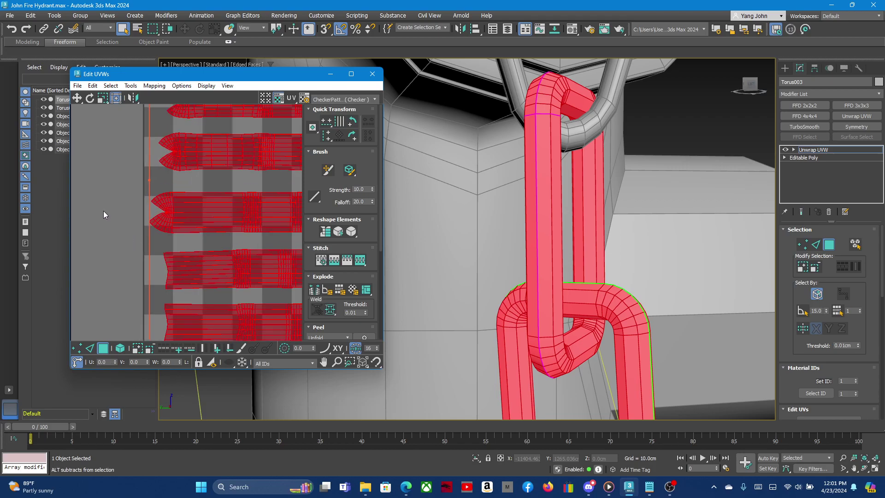
pyautogui.scroll(-3, 103, 214)
pyautogui.scroll(-2, 203, 225)
pyautogui.scroll(-2, 198, 168)
pyautogui.scroll(-1, 197, 172)
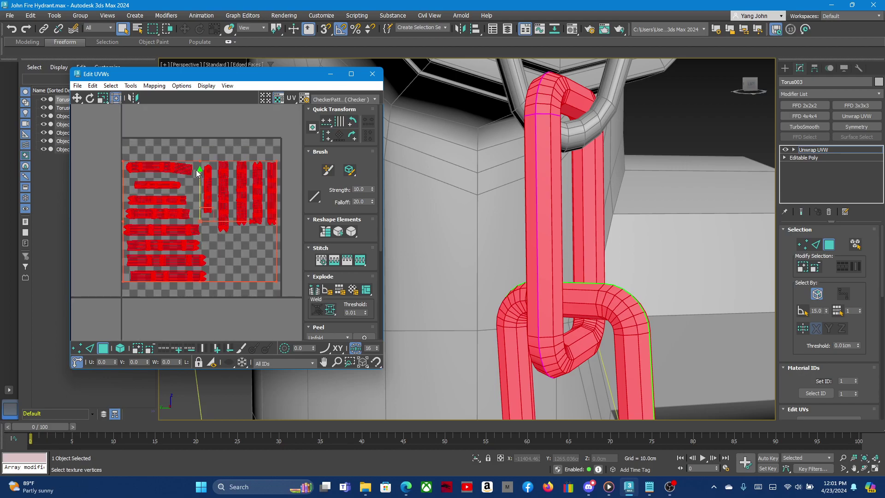
pyautogui.click(101, 133)
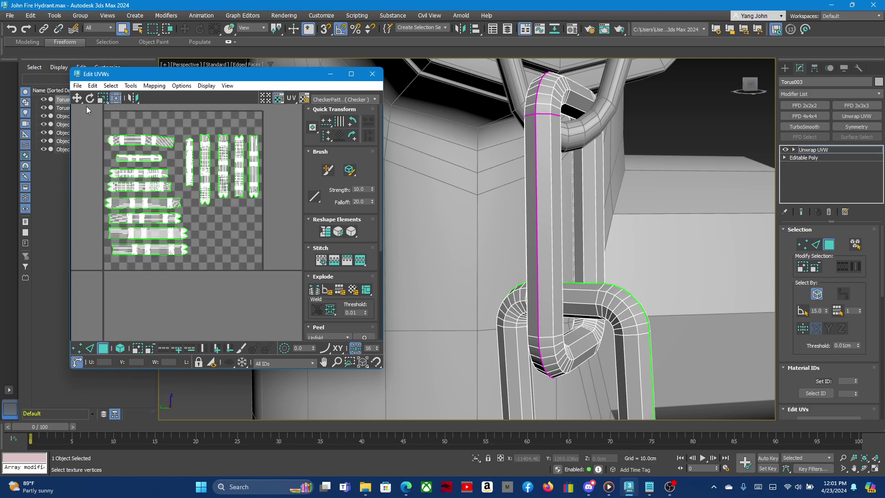
# Close the Edit UVWs editor and view the whole hydrant from the front.
pyautogui.click(372, 73)
pyautogui.scroll(-5, 331, 203)
pyautogui.scroll(3, 355, 211)
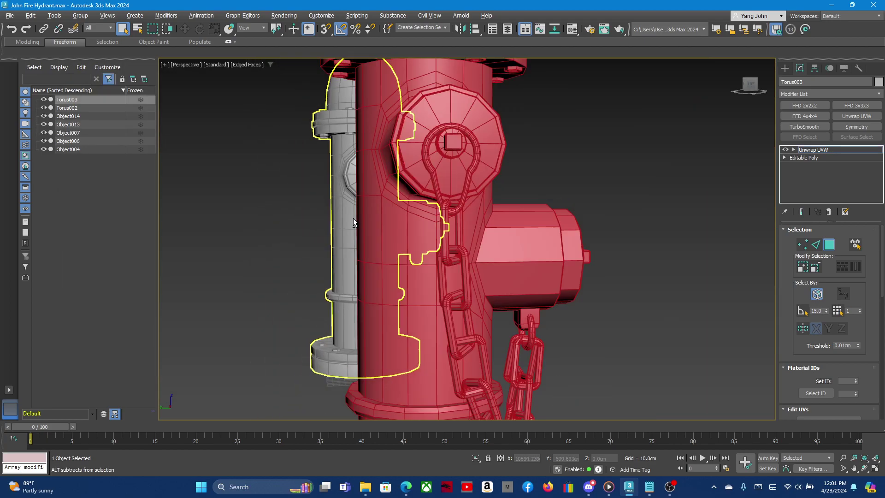
pyautogui.scroll(-3, 352, 218)
pyautogui.keyDown('alt'); pyautogui.moveTo(448, 241); pyautogui.dragTo(396, 250, button='middle'); pyautogui.keyUp('alt')
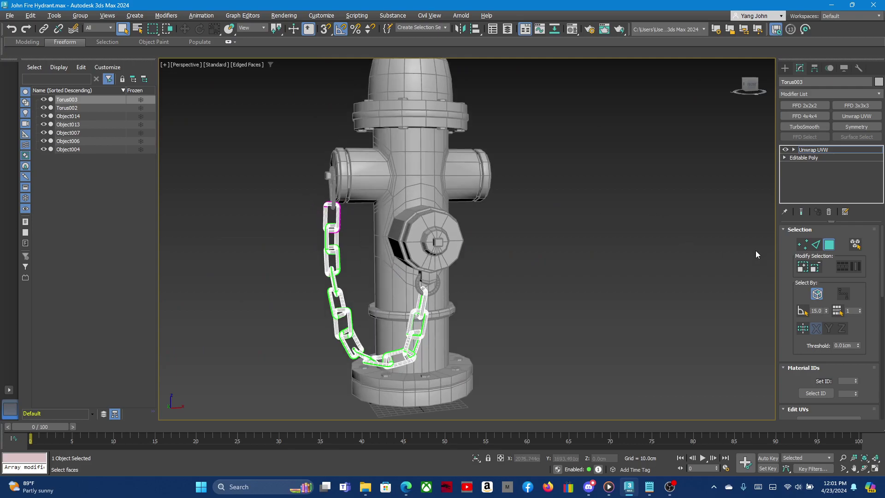
# Save the hydrant scene and exit face sub-object mode on the chain.
pyautogui.click(9, 15)
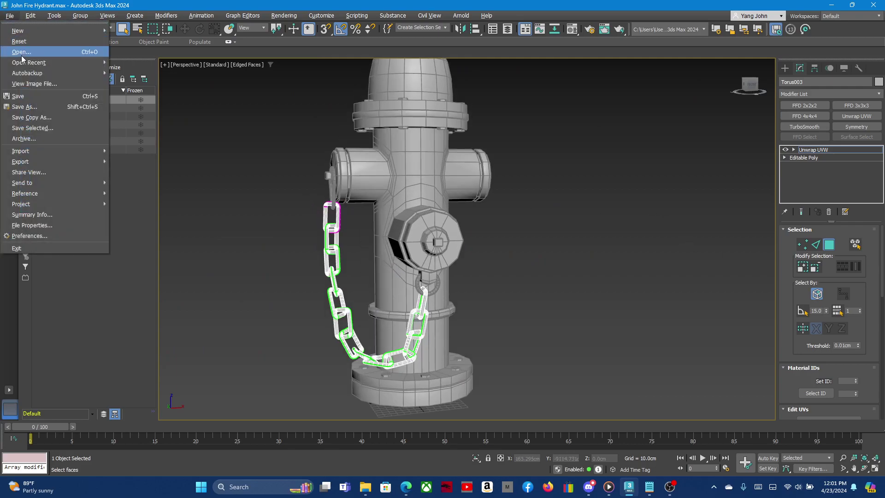
pyautogui.click(26, 93)
pyautogui.scroll(2, 371, 169)
pyautogui.moveTo(317, 181)
pyautogui.keyDown('alt'); pyautogui.mouseDown(button='middle')
pyautogui.moveTo(375, 223)
pyautogui.moveTo(359, 190)
pyautogui.mouseUp(button='middle'); pyautogui.keyUp('alt')
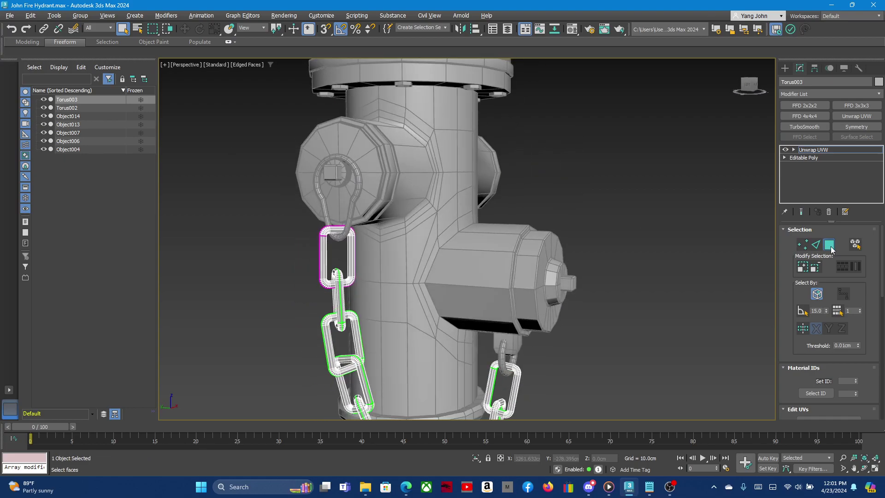
pyautogui.click(828, 244)
# Select Object014, add an Unwrap UVW modifier, and open its UV editor.
pyautogui.click(356, 207)
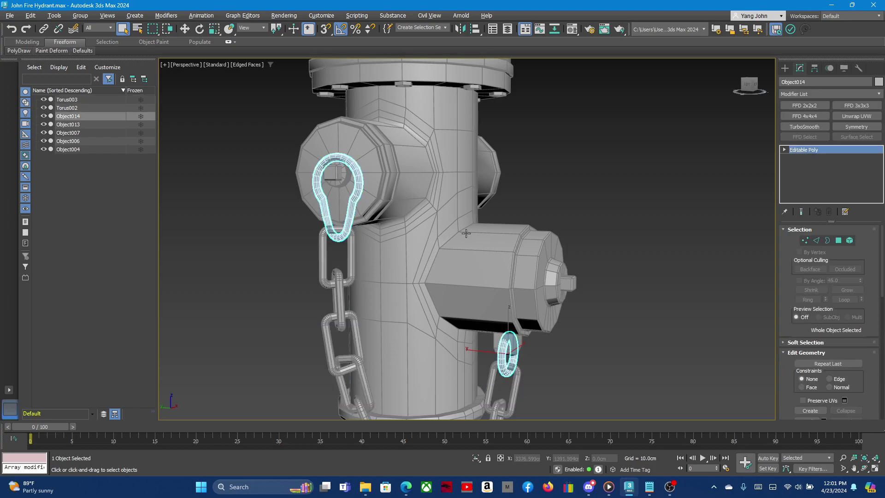
pyautogui.click(844, 116)
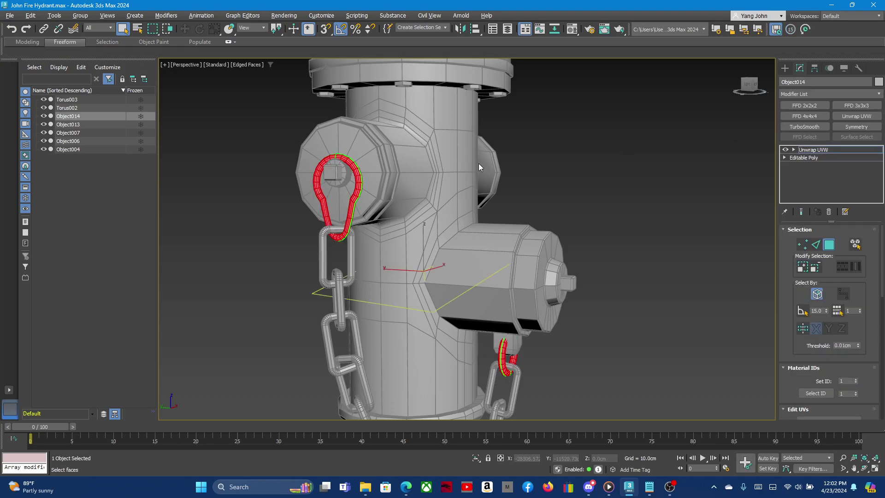
pyautogui.moveTo(444, 184)
pyautogui.keyDown('alt'); pyautogui.mouseDown(button='middle')
pyautogui.moveTo(383, 173)
pyautogui.moveTo(418, 166)
pyautogui.moveTo(452, 184)
pyautogui.moveTo(416, 178)
pyautogui.mouseUp(button='middle'); pyautogui.keyUp('alt')
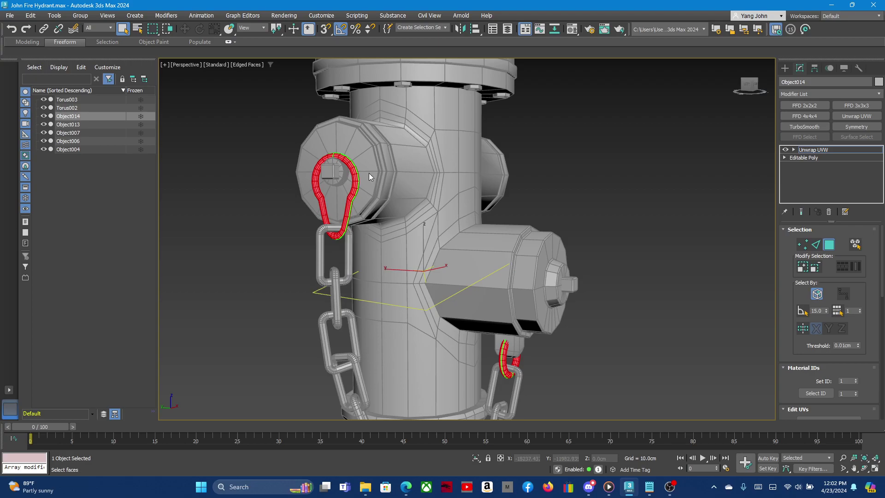
pyautogui.scroll(-3, 836, 330)
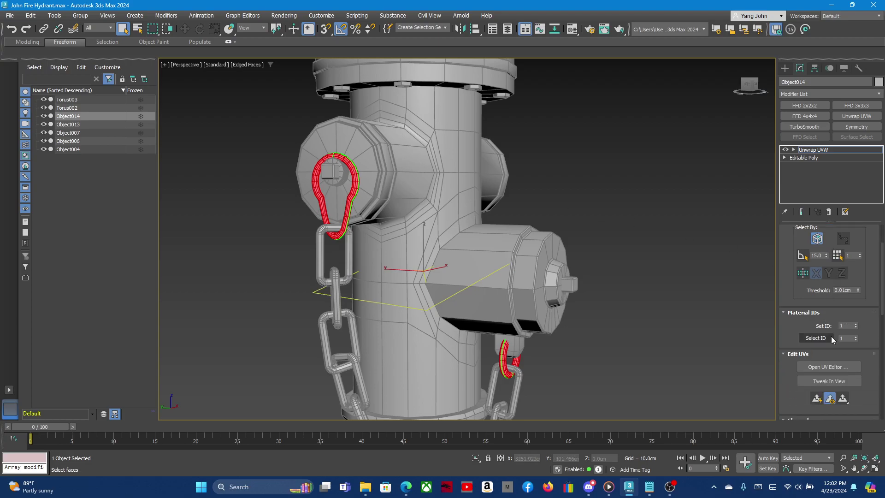
pyautogui.click(822, 366)
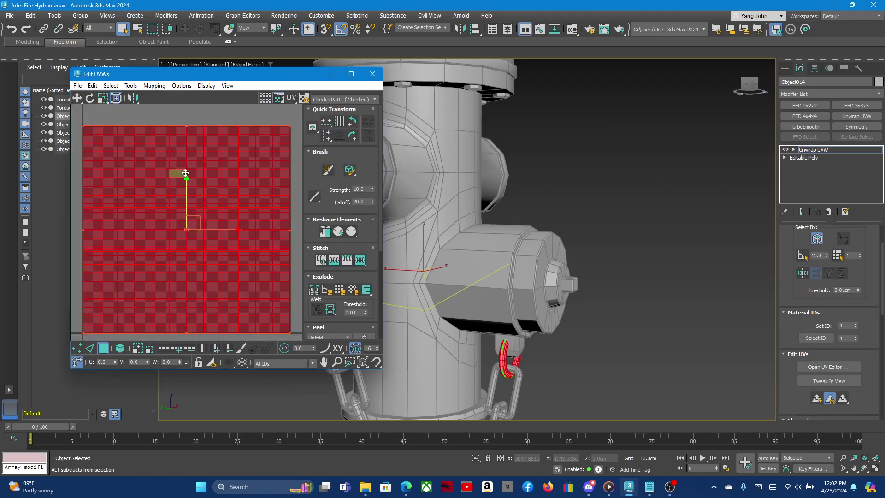
# Flatten-map Object014 into two UV shells and move them one tile left of the checker.
pyautogui.click(815, 399)
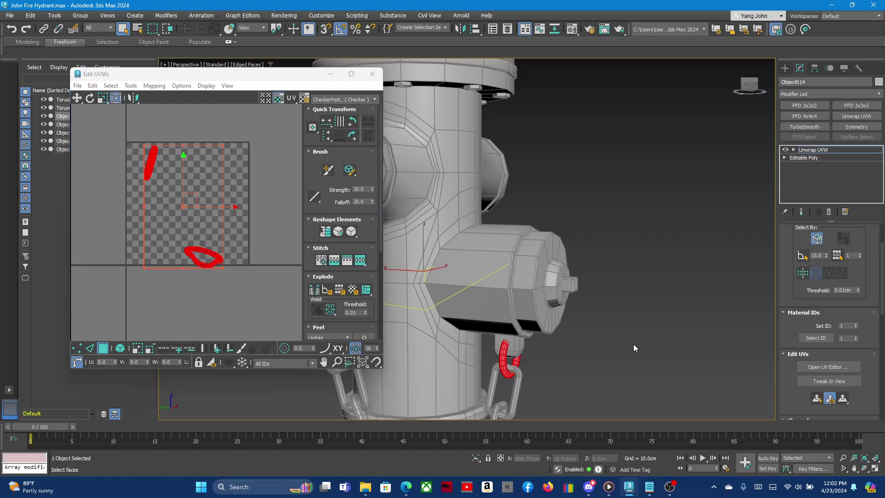
pyautogui.scroll(-2, 225, 164)
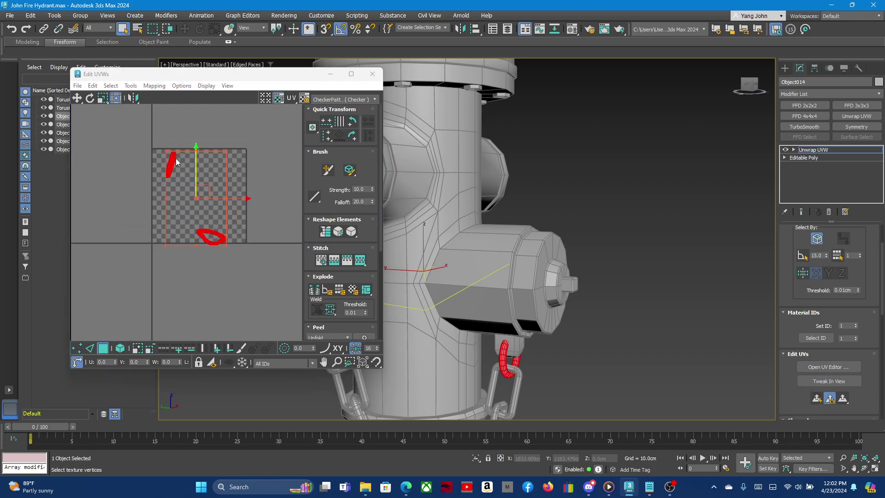
pyautogui.moveTo(172, 159); pyautogui.dragTo(74, 156)
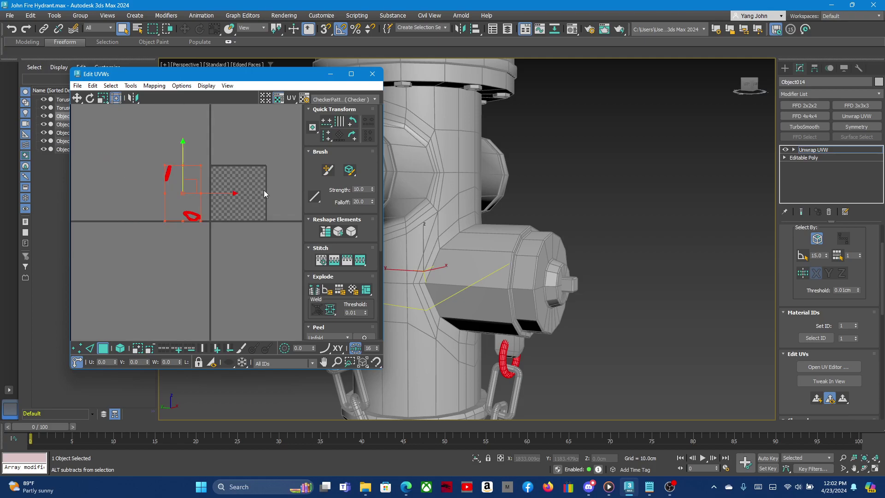
pyautogui.moveTo(47, 189); pyautogui.dragTo(117, 192, button='middle')
pyautogui.click(117, 191)
pyautogui.scroll(1, 151, 187)
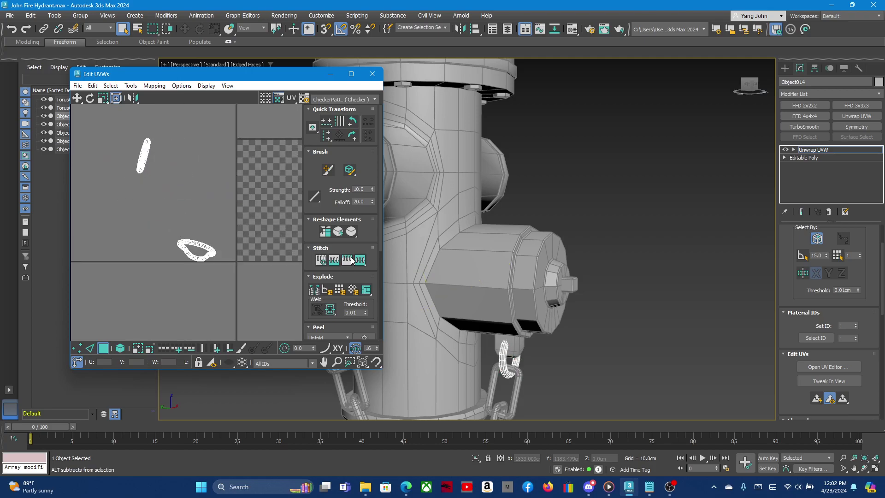
pyautogui.scroll(-4, 461, 231)
pyautogui.moveTo(461, 231)
pyautogui.keyDown('alt'); pyautogui.mouseDown(button='middle')
pyautogui.moveTo(438, 207)
pyautogui.moveTo(462, 237)
pyautogui.moveTo(669, 229)
pyautogui.mouseUp(button='middle'); pyautogui.keyUp('alt')
pyautogui.scroll(3, 437, 206)
pyautogui.scroll(3, 436, 207)
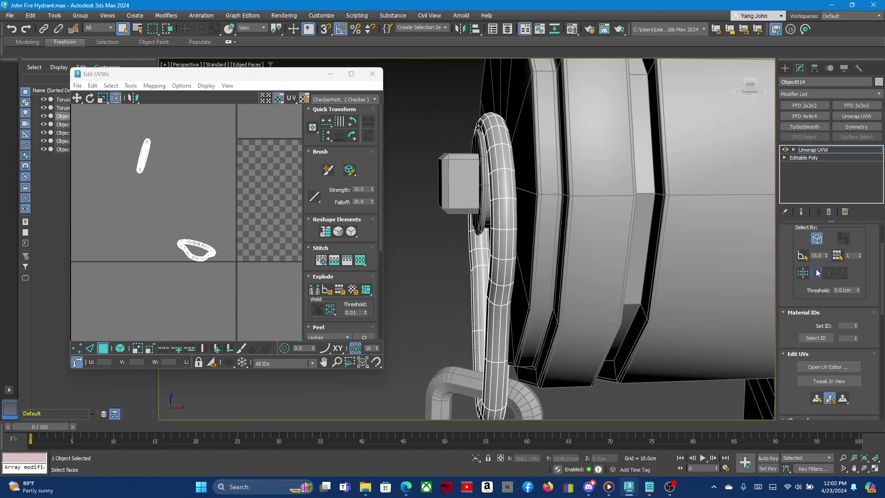
pyautogui.scroll(3, 829, 280)
pyautogui.click(816, 245)
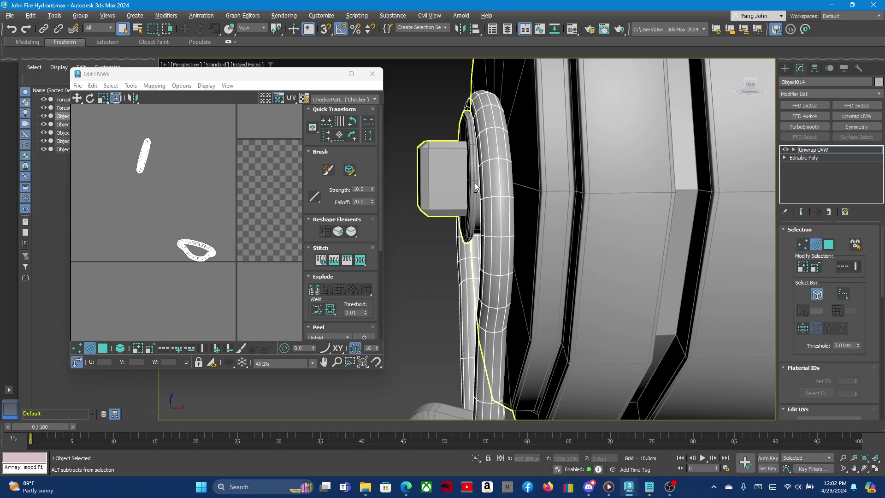
# Select an edge loop on the hanger ring, then pick and clear a face at the tube bend.
pyautogui.scroll(4, 508, 174)
pyautogui.click(509, 175)
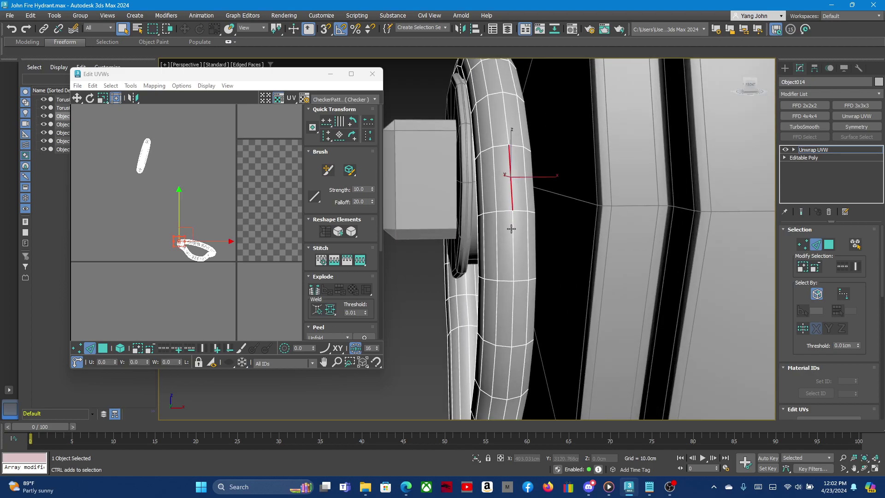
pyautogui.doubleClick(510, 184)
pyautogui.moveTo(511, 184)
pyautogui.keyDown('alt'); pyautogui.mouseDown(button='middle')
pyautogui.moveTo(525, 184)
pyautogui.moveTo(582, 297)
pyautogui.moveTo(613, 288)
pyautogui.moveTo(596, 293)
pyautogui.mouseUp(button='middle'); pyautogui.keyUp('alt')
pyautogui.scroll(3, 599, 295)
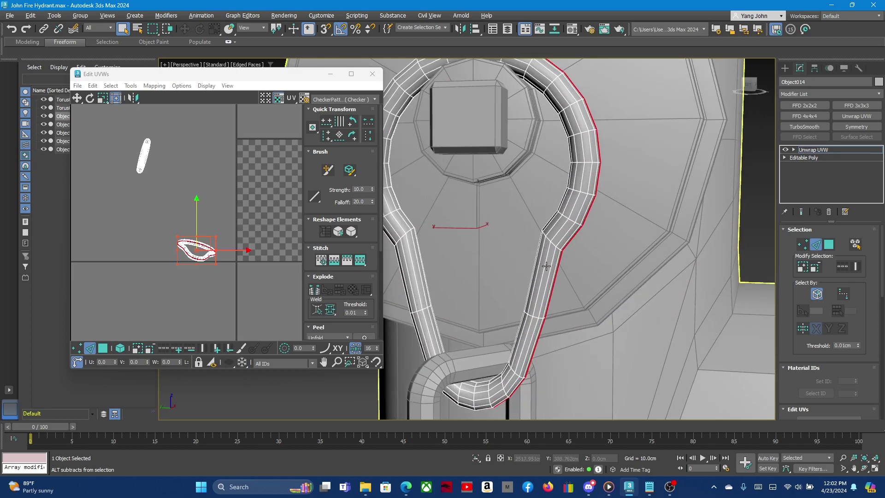
pyautogui.scroll(-2, 526, 292)
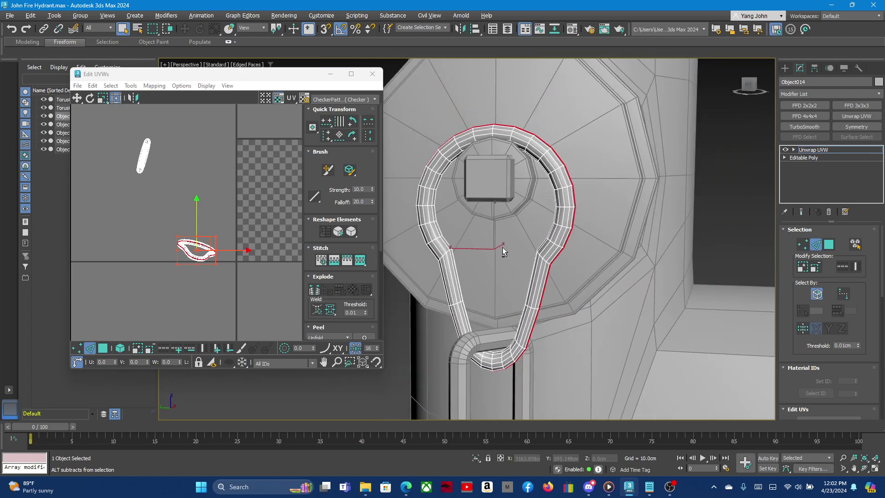
pyautogui.scroll(3, 502, 247)
pyautogui.scroll(3, 519, 253)
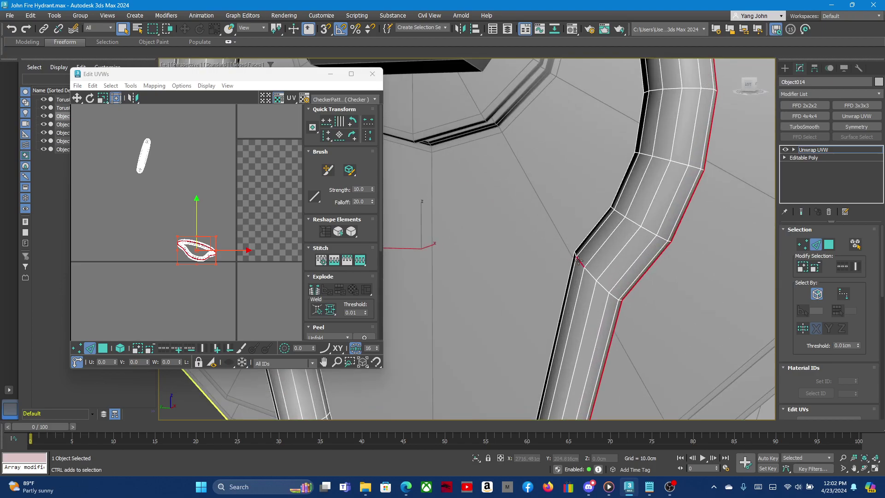
pyautogui.click(591, 273)
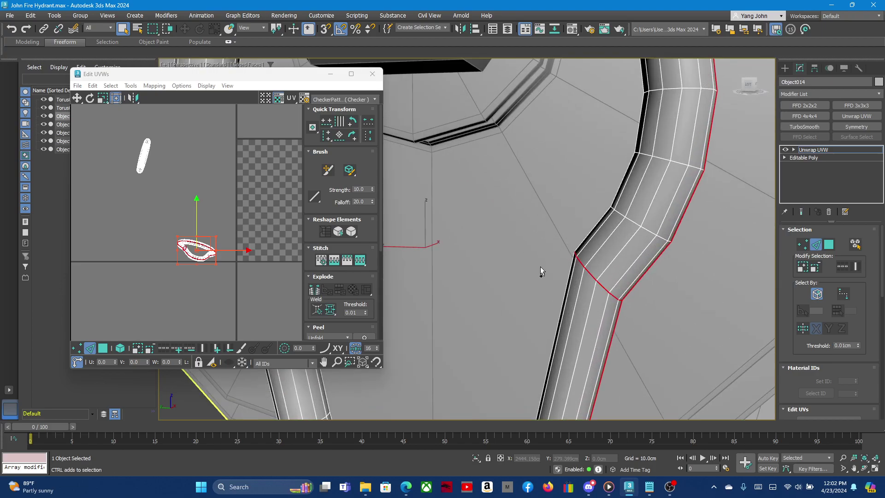
pyautogui.rightClick(203, 245)
pyautogui.click(187, 240)
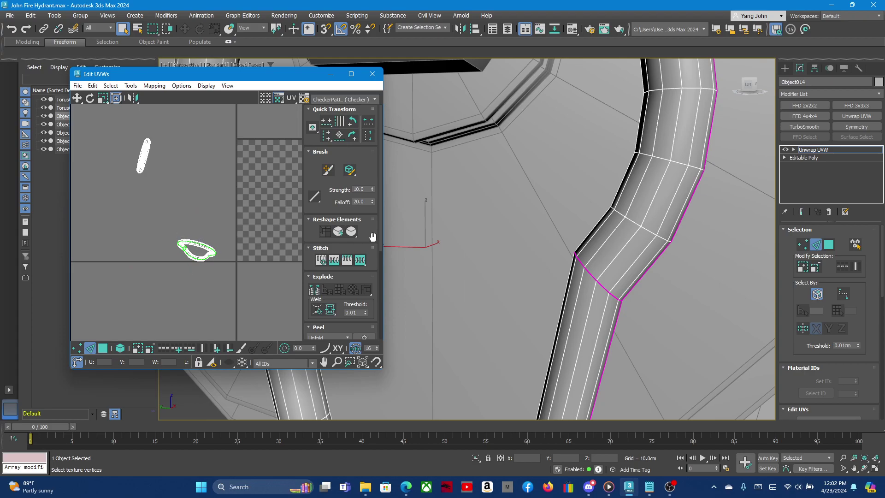
# Select the whole bent tube element and straighten its UV shell into a strip.
pyautogui.click(614, 244)
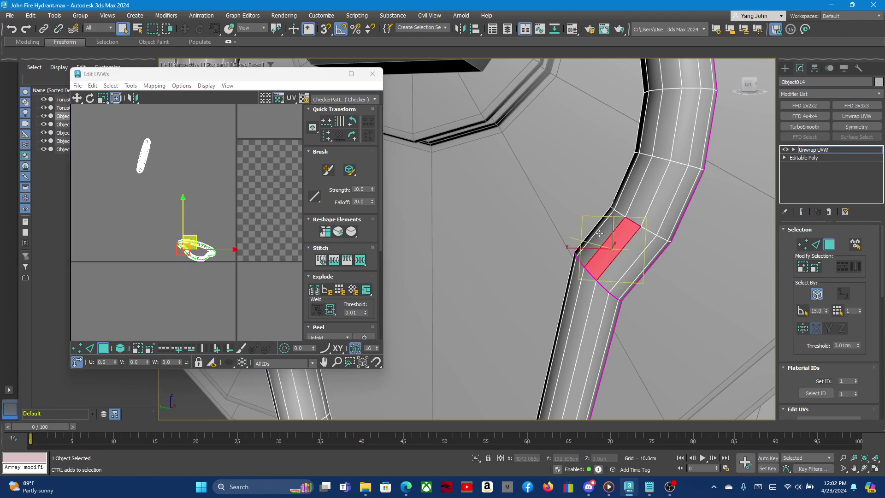
pyautogui.doubleClick(600, 234)
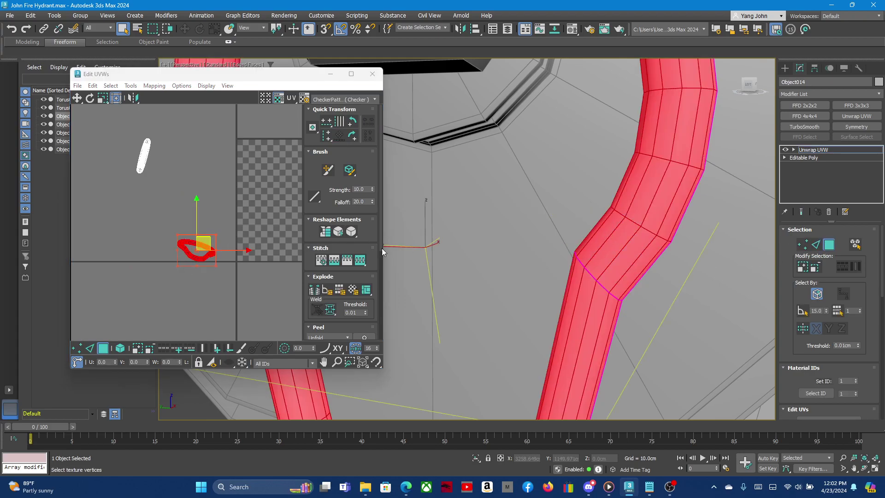
pyautogui.click(325, 233)
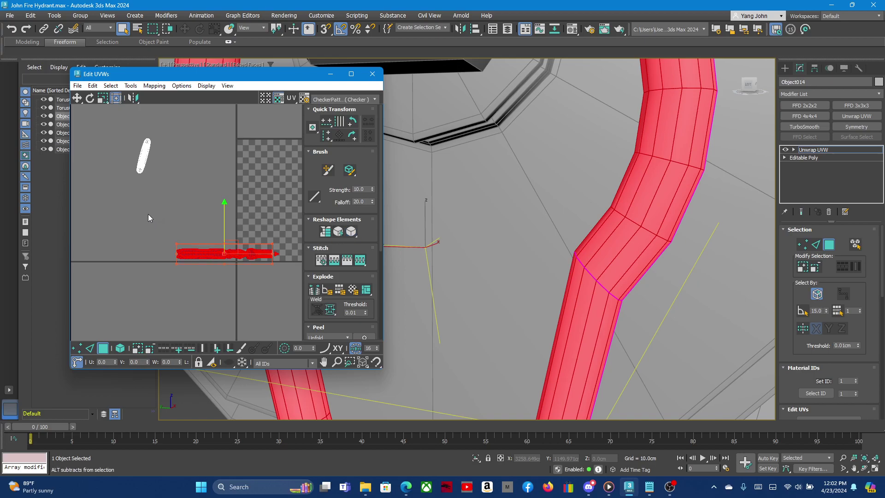
pyautogui.scroll(-3, 148, 214)
# Move the straightened strip into the 0–1 checker tile and deselect it.
pyautogui.moveTo(180, 239); pyautogui.dragTo(225, 182)
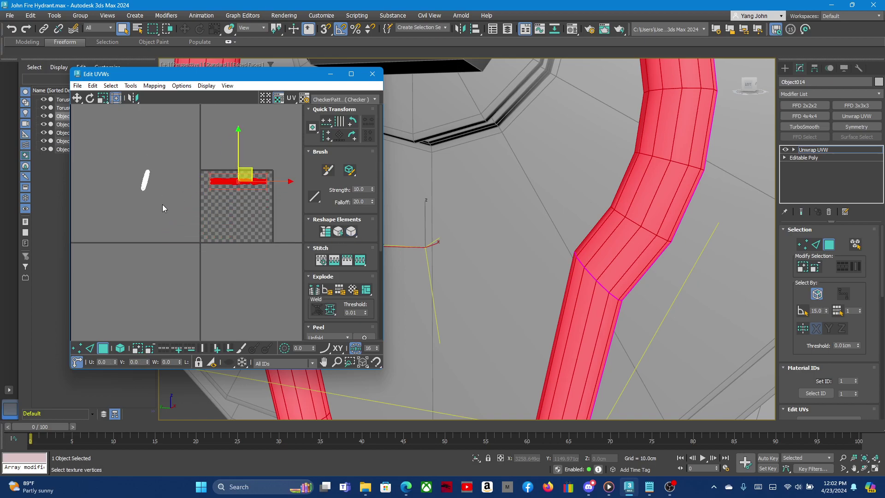
pyautogui.click(165, 187)
pyautogui.moveTo(132, 159); pyautogui.dragTo(159, 201)
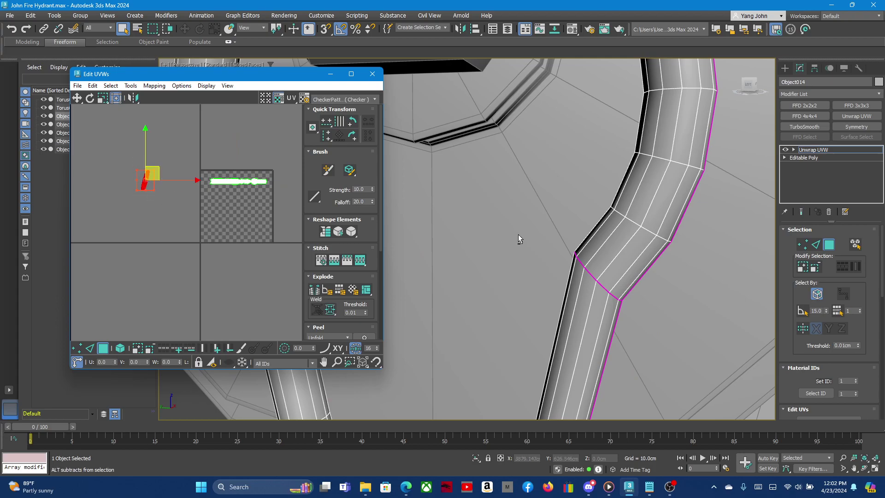
pyautogui.scroll(-5, 420, 219)
pyautogui.scroll(-3, 422, 208)
pyautogui.scroll(-2, 422, 209)
# Select two seam edge loops on the lower hanger ring, one along and one around the tube.
pyautogui.scroll(-4, 564, 304)
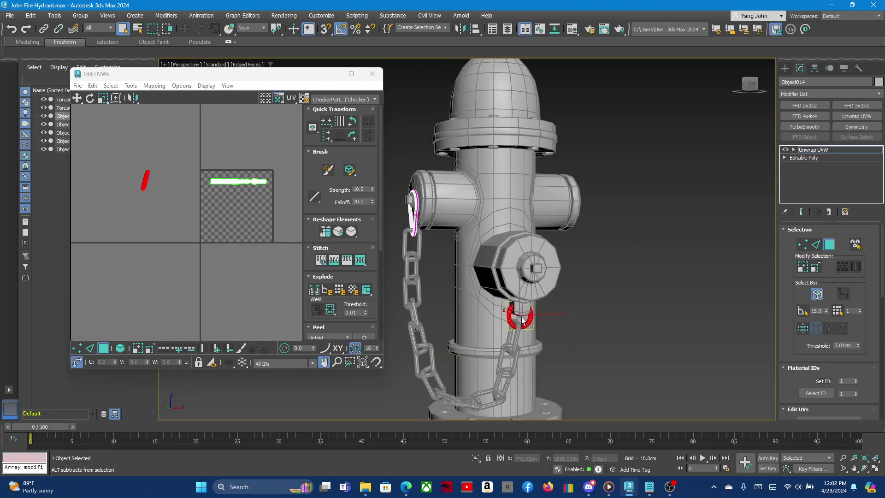
pyautogui.scroll(5, 502, 317)
pyautogui.scroll(4, 497, 315)
pyautogui.moveTo(497, 315)
pyautogui.keyDown('alt'); pyautogui.mouseDown(button='middle')
pyautogui.moveTo(549, 281)
pyautogui.moveTo(754, 263)
pyautogui.mouseUp(button='middle'); pyautogui.keyUp('alt')
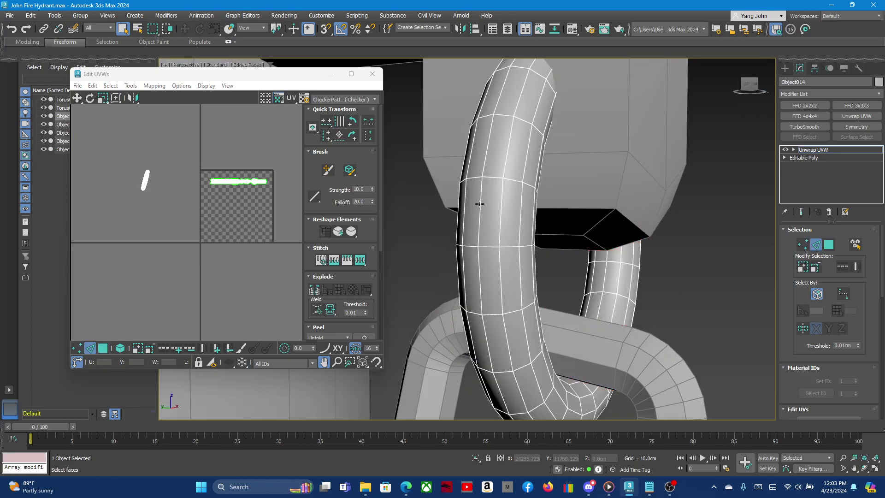
pyautogui.click(479, 203)
pyautogui.doubleClick(477, 274)
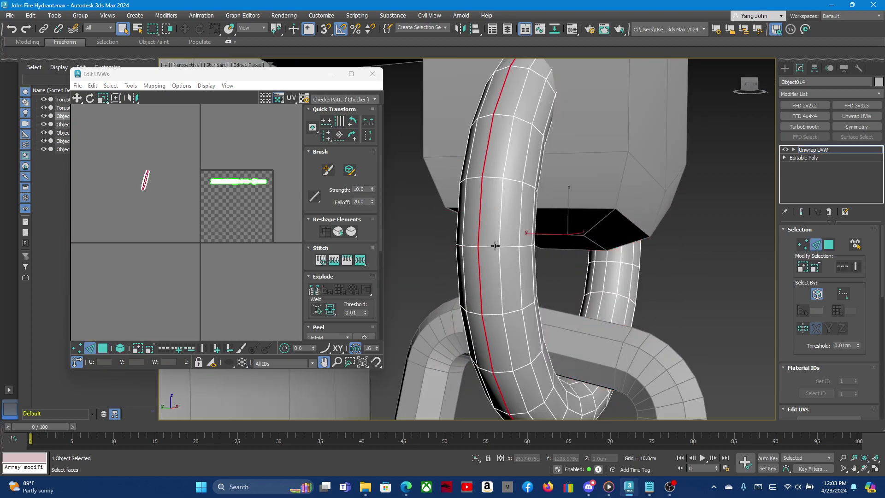
pyautogui.moveTo(505, 252)
pyautogui.keyDown('alt'); pyautogui.mouseDown(button='middle')
pyautogui.moveTo(456, 248)
pyautogui.moveTo(595, 276)
pyautogui.moveTo(502, 288)
pyautogui.mouseUp(button='middle'); pyautogui.keyUp('alt')
pyautogui.scroll(-3, 560, 271)
pyautogui.scroll(2, 598, 277)
pyautogui.scroll(2, 499, 290)
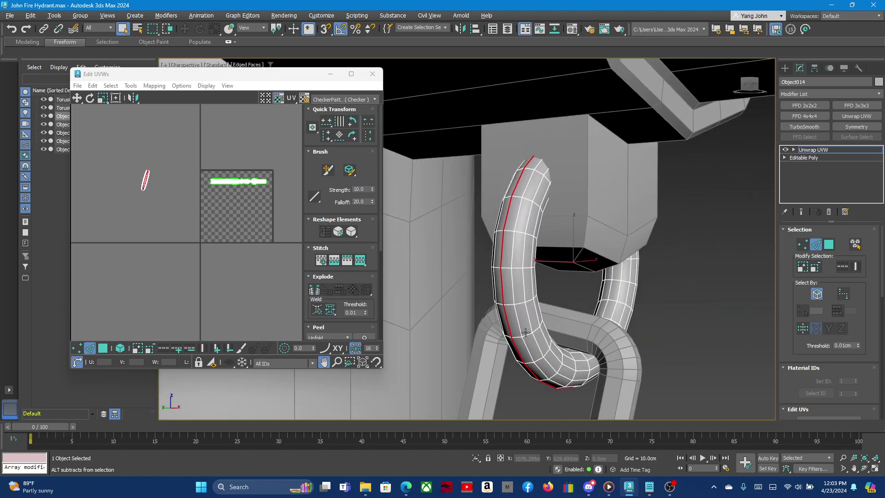
pyautogui.scroll(2, 498, 290)
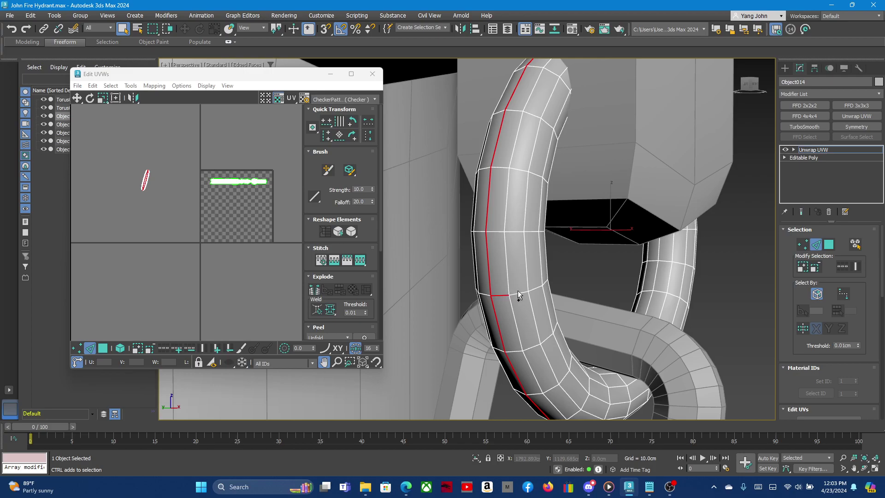
pyautogui.keyDown('ctrl'); pyautogui.doubleClick(506, 294); pyautogui.keyUp('ctrl')
# Break the ring's UVs along the selected seam edges.
pyautogui.scroll(5, 143, 182)
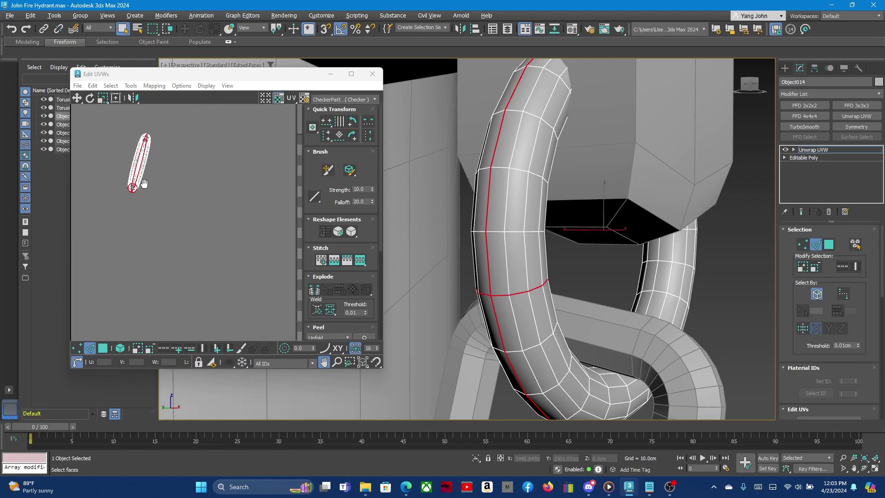
pyautogui.scroll(3, 135, 175)
pyautogui.click(141, 170)
pyautogui.rightClick(141, 169)
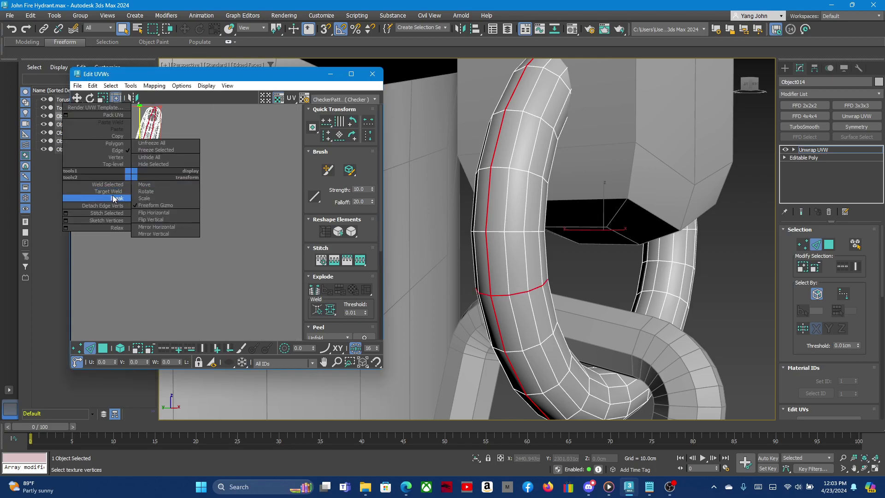
pyautogui.click(97, 197)
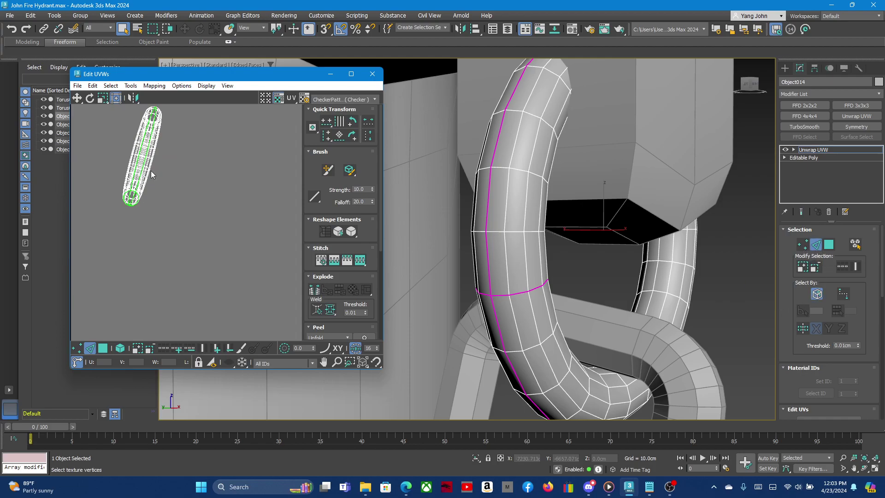
# Select all the ring's faces and straighten its UVs into a vertical strip.
pyautogui.click(828, 244)
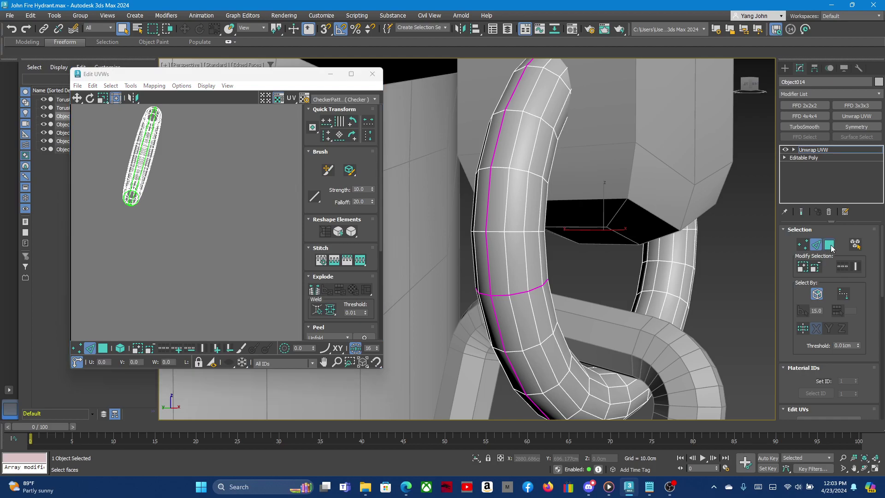
pyautogui.scroll(-2, 250, 234)
pyautogui.scroll(2, 189, 190)
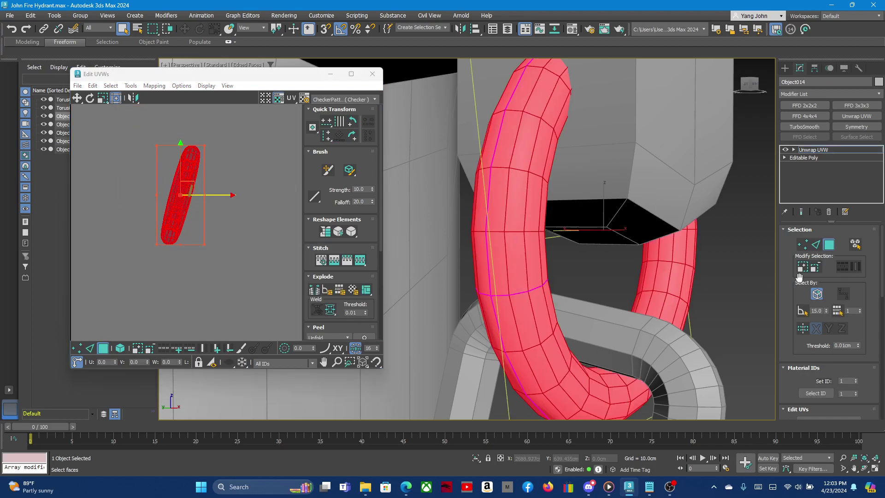
pyautogui.scroll(-2, 818, 301)
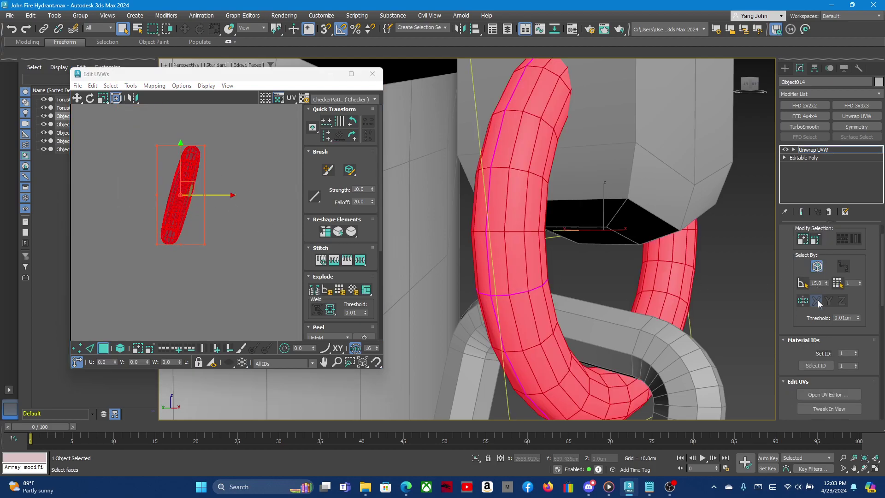
pyautogui.scroll(-1, 818, 308)
pyautogui.scroll(-2, 819, 317)
pyautogui.scroll(2, 818, 318)
pyautogui.scroll(3, 819, 318)
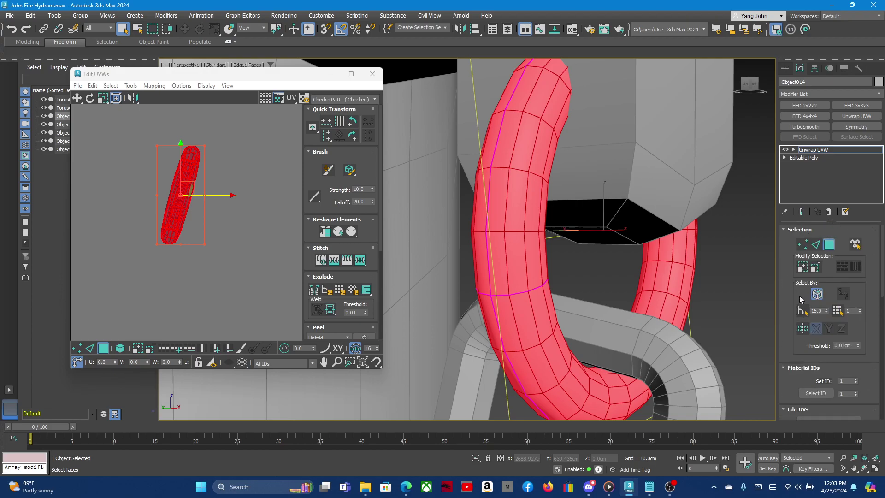
pyautogui.click(325, 234)
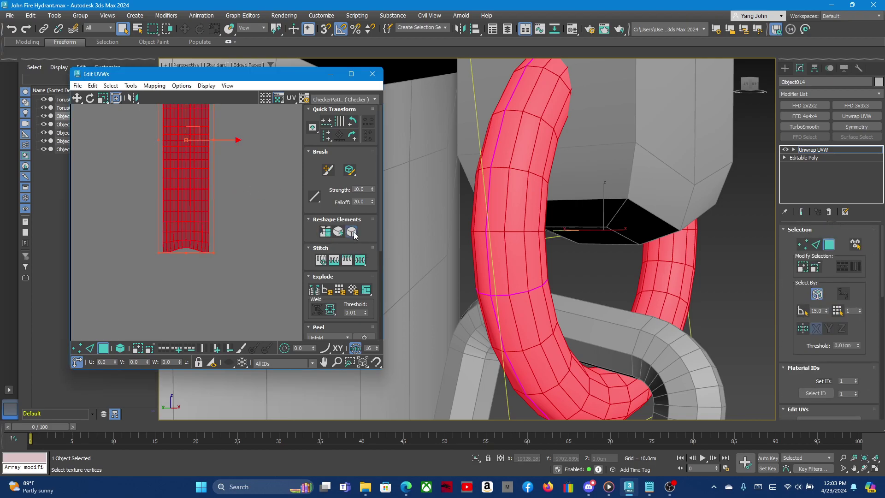
# Relax the vertical strip several times, then apply Relax with an edited iterations count.
pyautogui.click(351, 233)
pyautogui.click(352, 234)
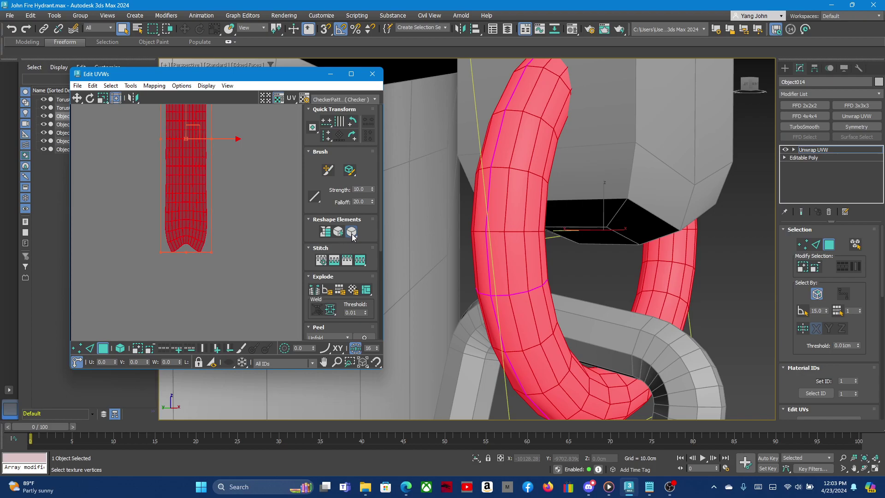
pyautogui.click(352, 233)
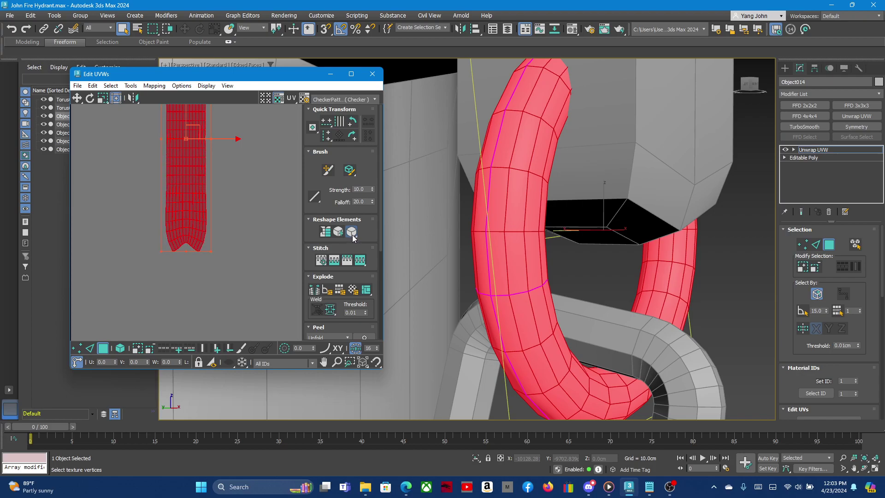
pyautogui.click(352, 233)
pyautogui.keyDown('shift'); pyautogui.click(352, 233); pyautogui.keyUp('shift')
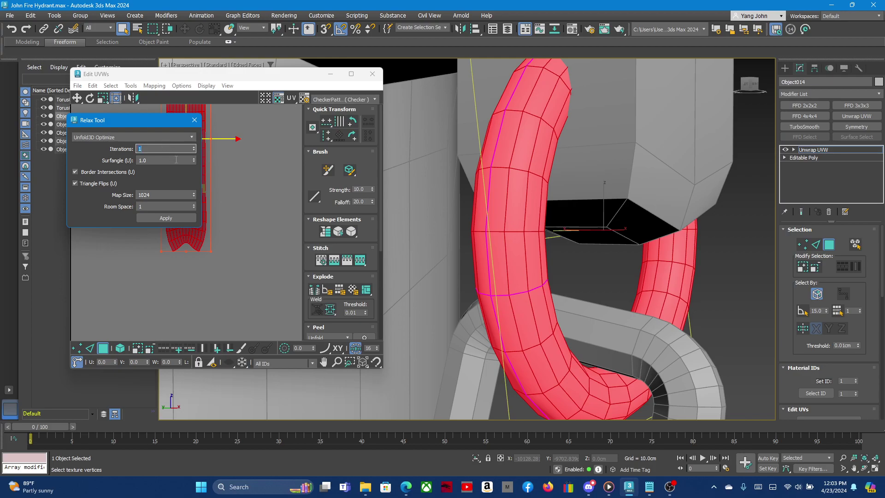
pyautogui.click(155, 148)
pyautogui.click(166, 217)
pyautogui.click(192, 122)
# Move the ring's vertical strip into the checker tile and deselect it.
pyautogui.scroll(-5, 152, 193)
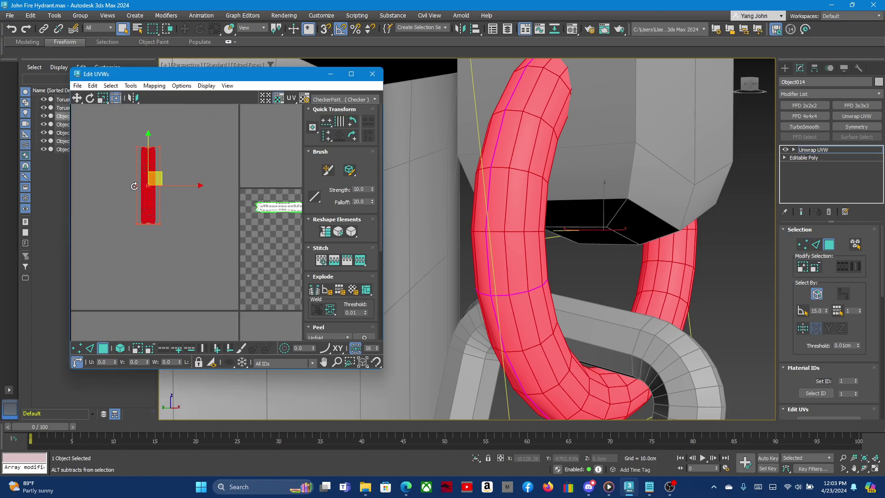
pyautogui.scroll(-2, 148, 194)
pyautogui.moveTo(144, 194); pyautogui.dragTo(223, 240)
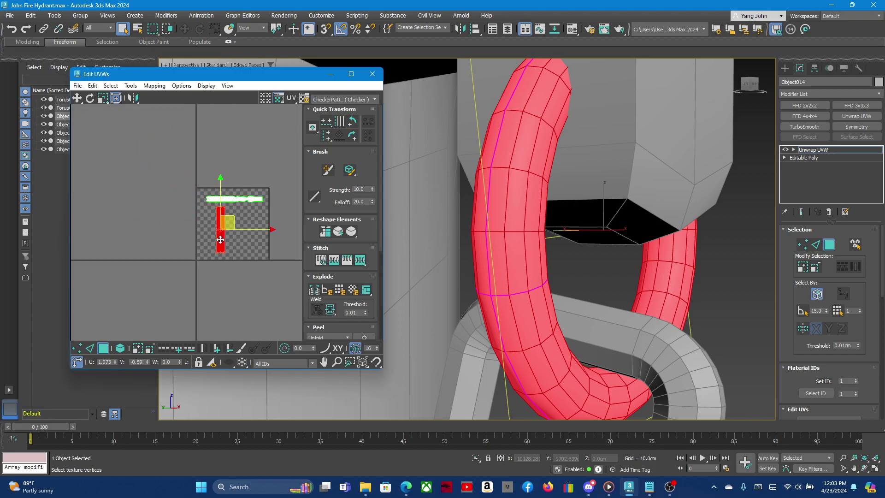
pyautogui.click(197, 221)
# Select the horizontal UV strip and the whole upper hanger loop.
pyautogui.scroll(3, 226, 212)
pyautogui.click(230, 185)
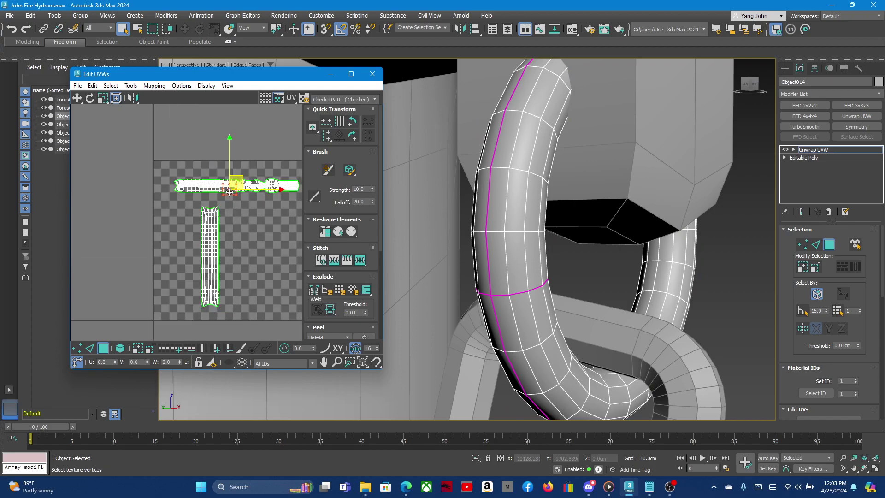
pyautogui.scroll(-5, 445, 192)
pyautogui.scroll(-3, 568, 242)
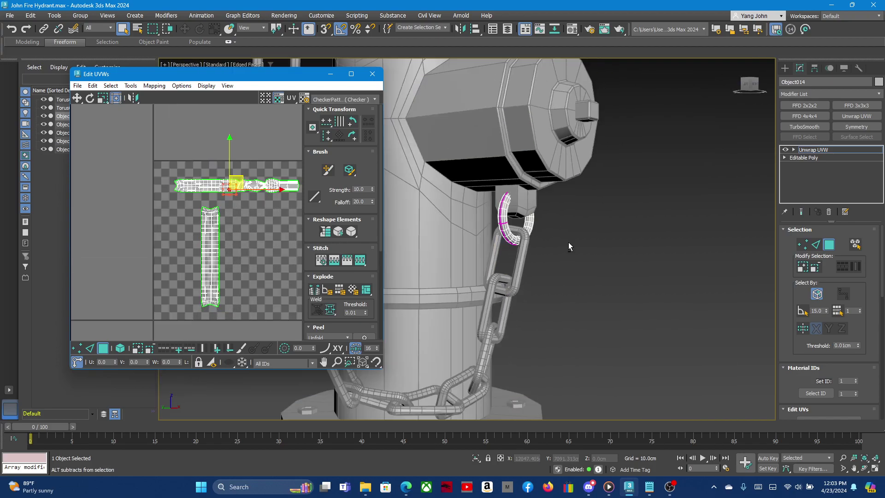
pyautogui.scroll(-2, 560, 234)
pyautogui.scroll(2, 495, 164)
pyautogui.scroll(3, 495, 164)
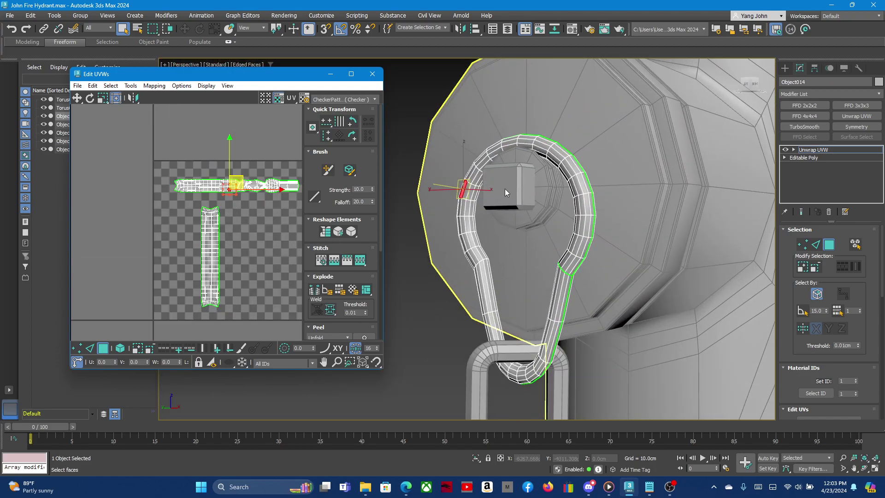
pyautogui.click(555, 155)
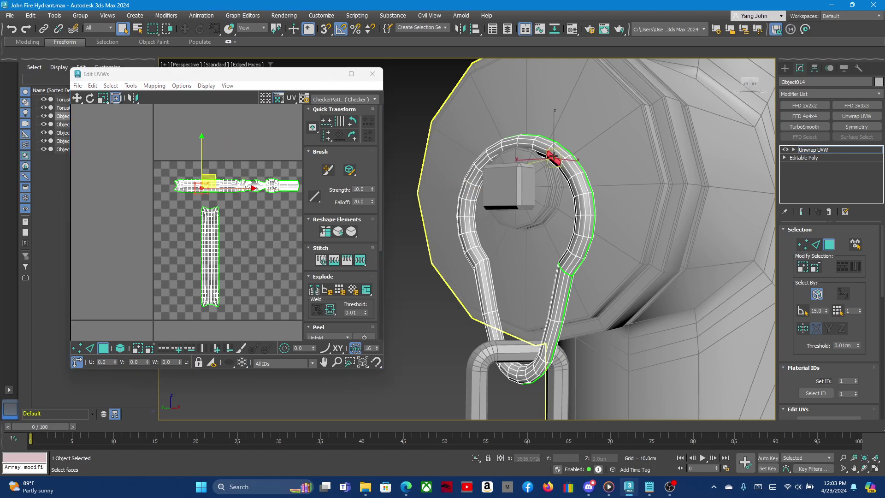
pyautogui.doubleClick(579, 182)
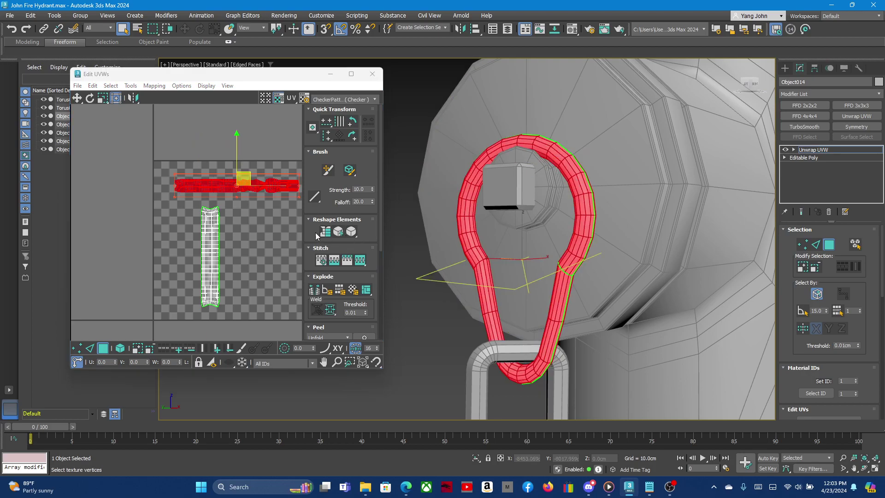
# Relax the upper loop's strip through the relax options, then clear the UV selection.
pyautogui.click(357, 233)
pyautogui.click(352, 244)
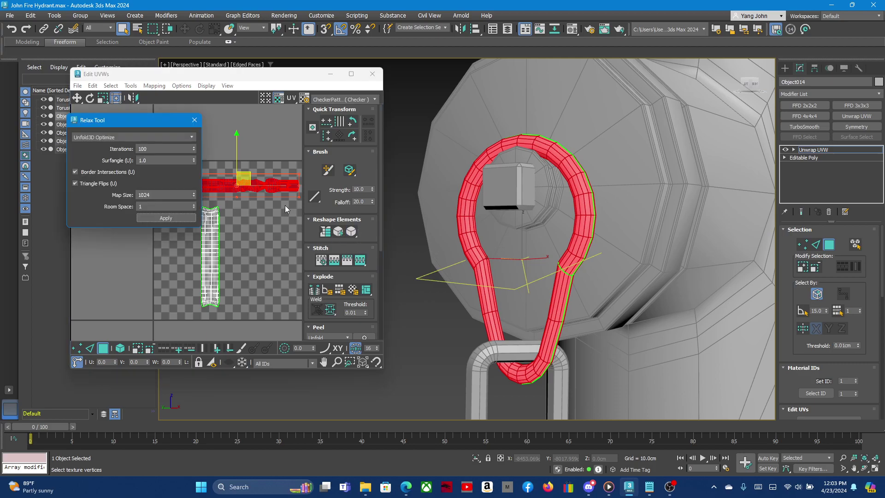
pyautogui.click(194, 121)
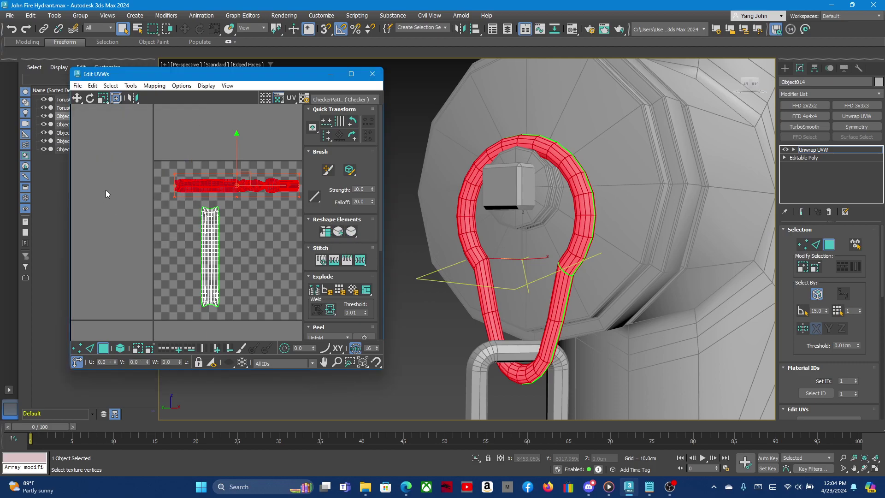
pyautogui.click(117, 183)
pyautogui.scroll(-4, 117, 184)
pyautogui.scroll(2, 163, 195)
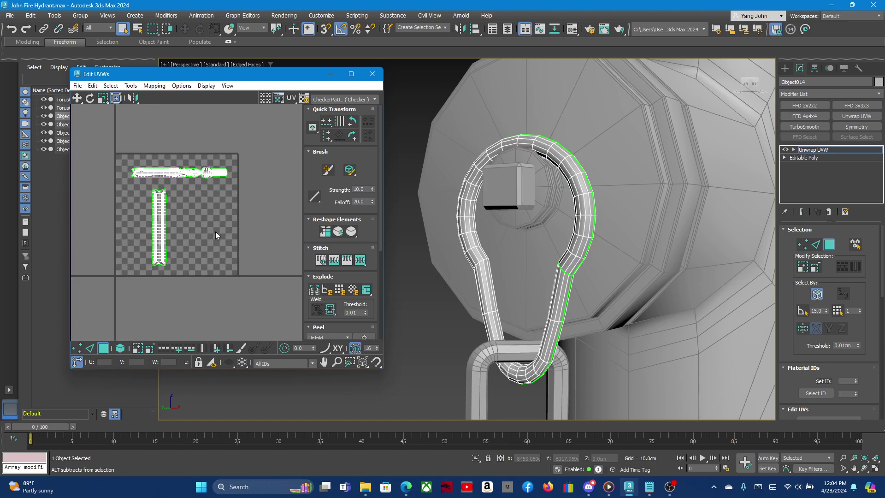
pyautogui.click(372, 74)
pyautogui.scroll(-4, 421, 134)
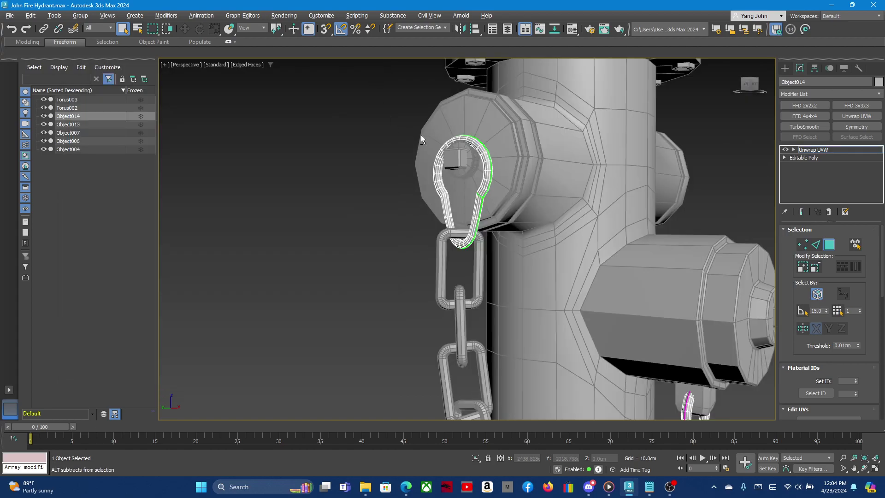
pyautogui.click(829, 244)
pyautogui.scroll(-4, 384, 174)
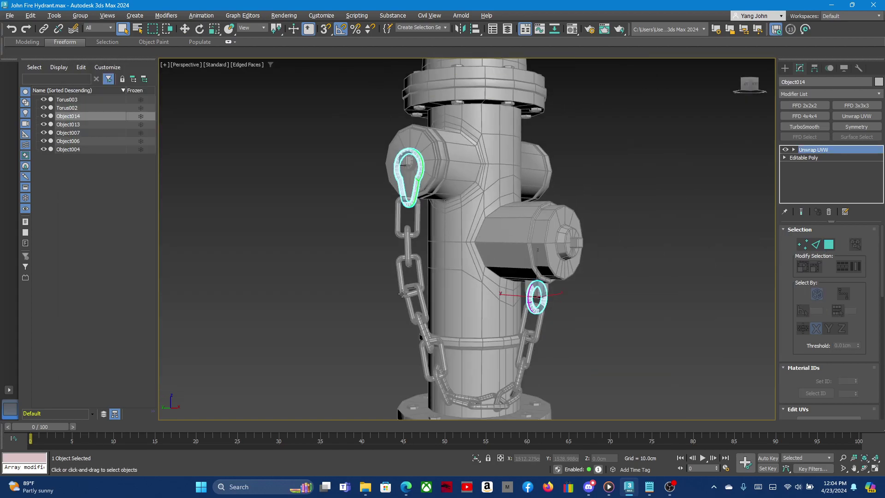
pyautogui.keyDown('alt'); pyautogui.moveTo(402, 294); pyautogui.dragTo(407, 306, button='middle'); pyautogui.keyUp('alt')
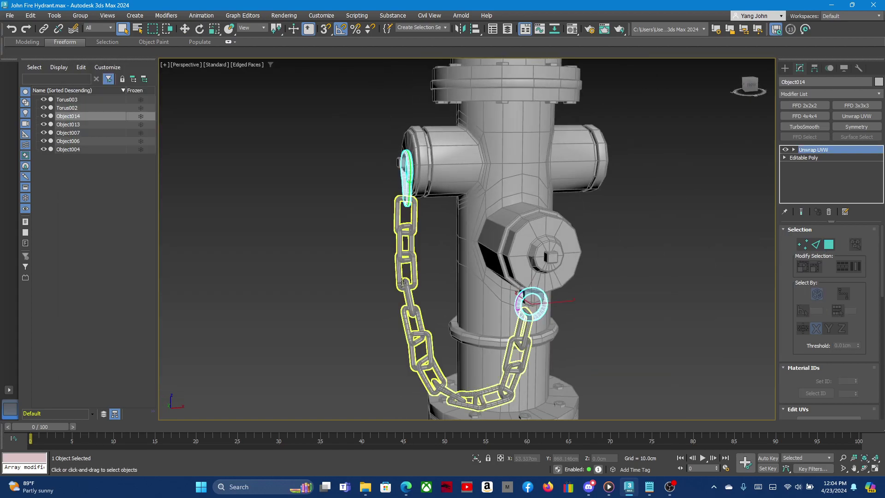
pyautogui.keyDown('ctrl'); pyautogui.click(402, 285); pyautogui.keyUp('ctrl')
pyautogui.keyDown('alt'); pyautogui.moveTo(353, 248); pyautogui.dragTo(475, 256, button='middle'); pyautogui.keyUp('alt')
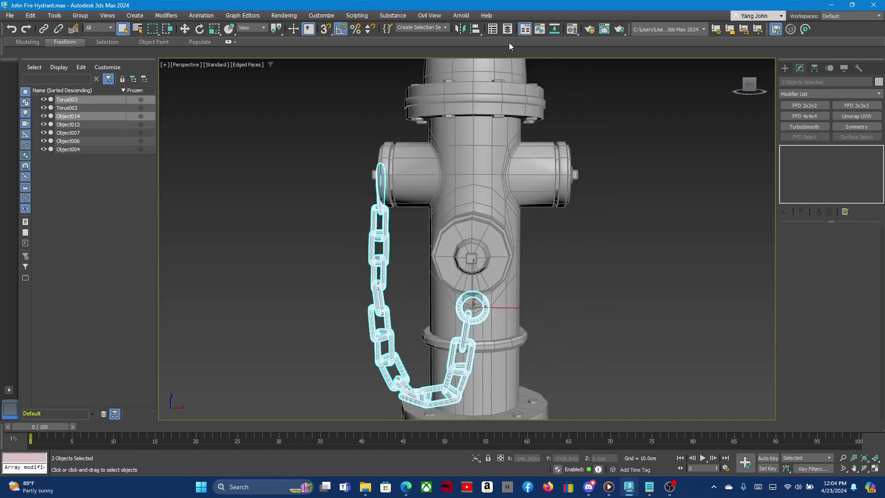
pyautogui.click(460, 30)
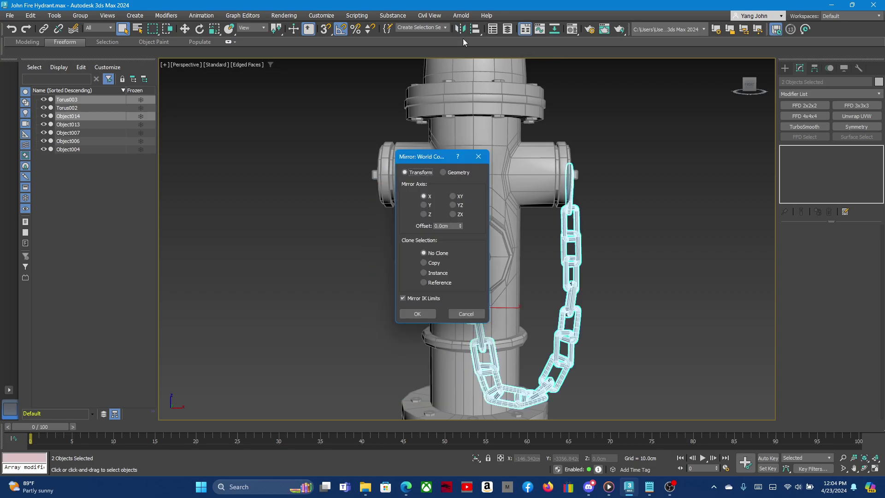
pyautogui.click(423, 262)
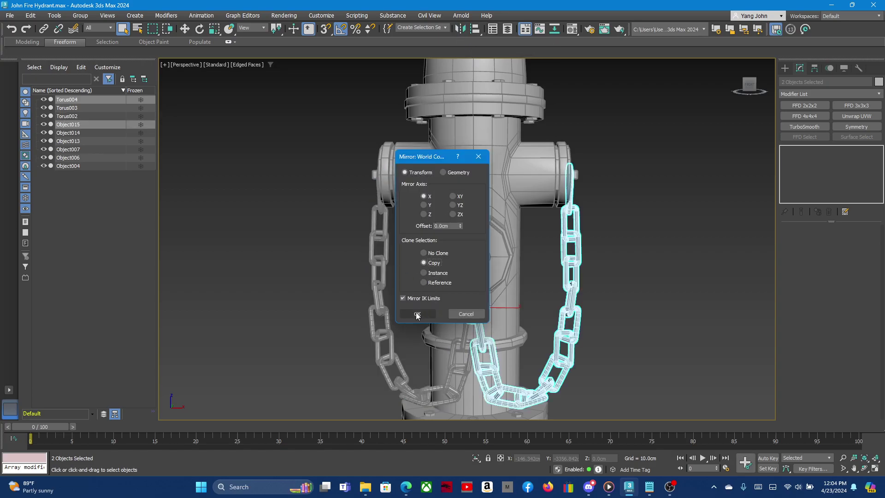
pyautogui.click(464, 313)
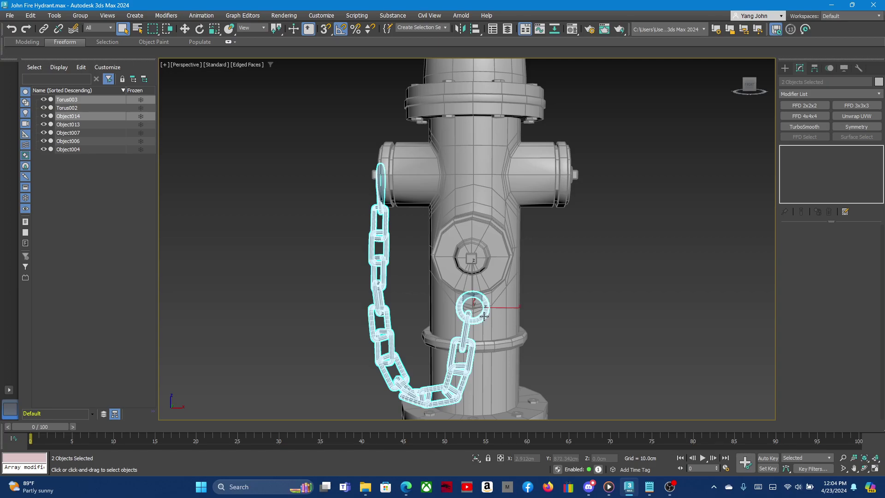
# Deselect the chain and select Object014, containing the lower hanger ring, on its own.
pyautogui.keyDown('alt'); pyautogui.click(484, 316); pyautogui.keyUp('alt')
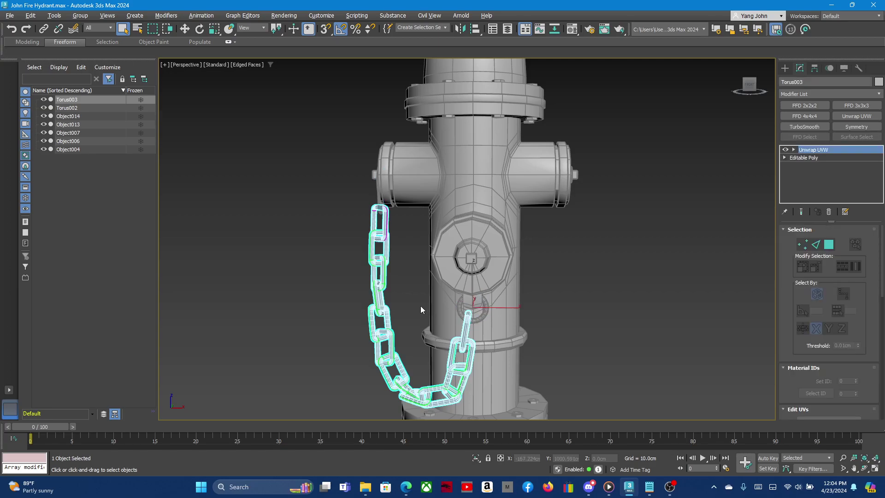
pyautogui.keyDown('alt'); pyautogui.moveTo(375, 208); pyautogui.dragTo(434, 210, button='middle'); pyautogui.keyUp('alt')
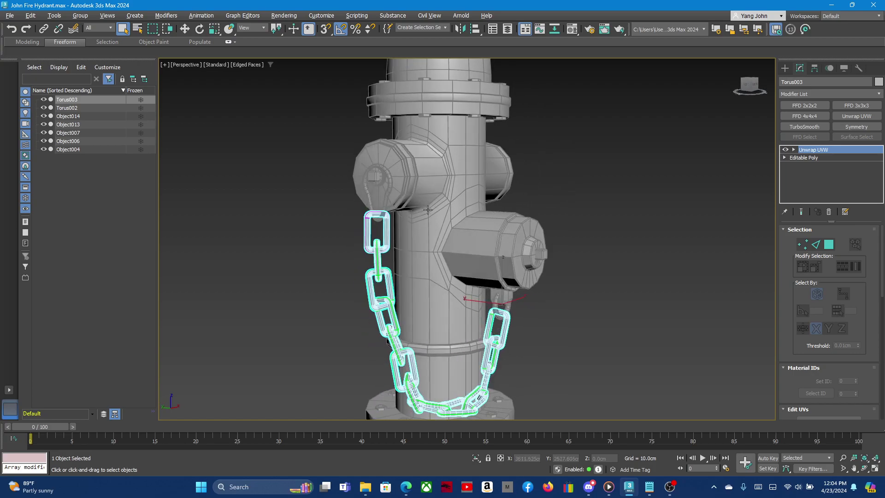
pyautogui.scroll(2, 551, 309)
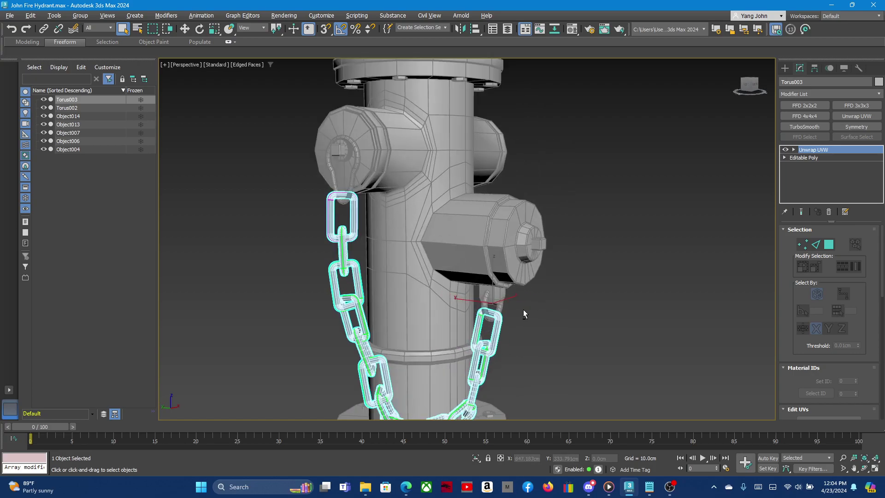
pyautogui.scroll(2, 524, 308)
pyautogui.scroll(3, 497, 313)
pyautogui.click(481, 315)
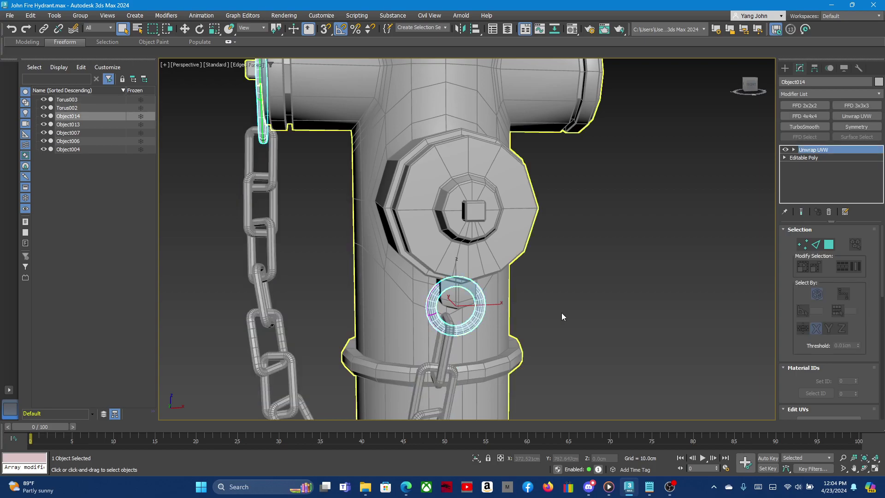
pyautogui.scroll(-3, 801, 330)
pyautogui.scroll(-2, 800, 330)
pyautogui.scroll(-2, 800, 330)
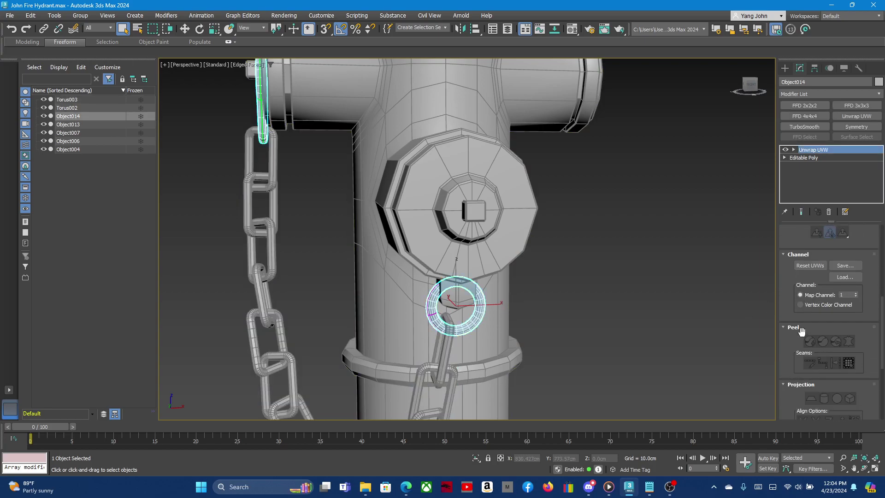
pyautogui.scroll(-2, 799, 329)
pyautogui.scroll(-2, 799, 328)
pyautogui.scroll(-1, 798, 326)
pyautogui.scroll(2, 802, 327)
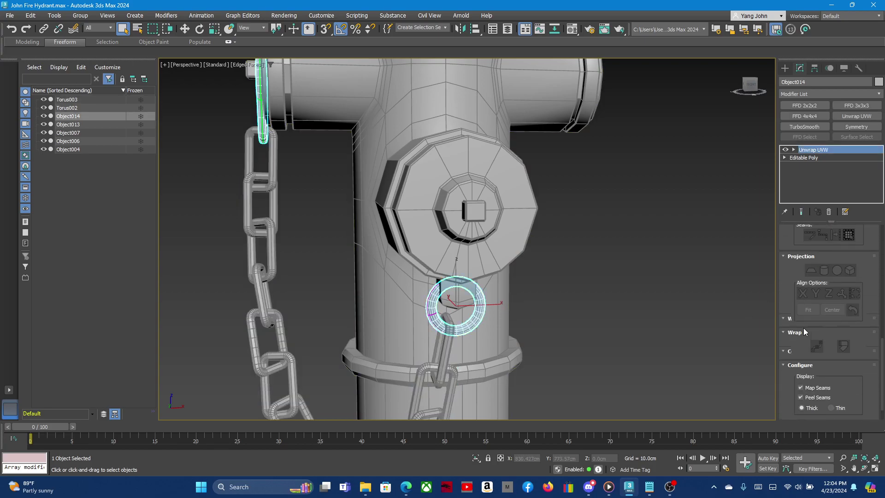
pyautogui.scroll(2, 804, 323)
pyautogui.scroll(2, 805, 319)
pyautogui.scroll(1, 804, 319)
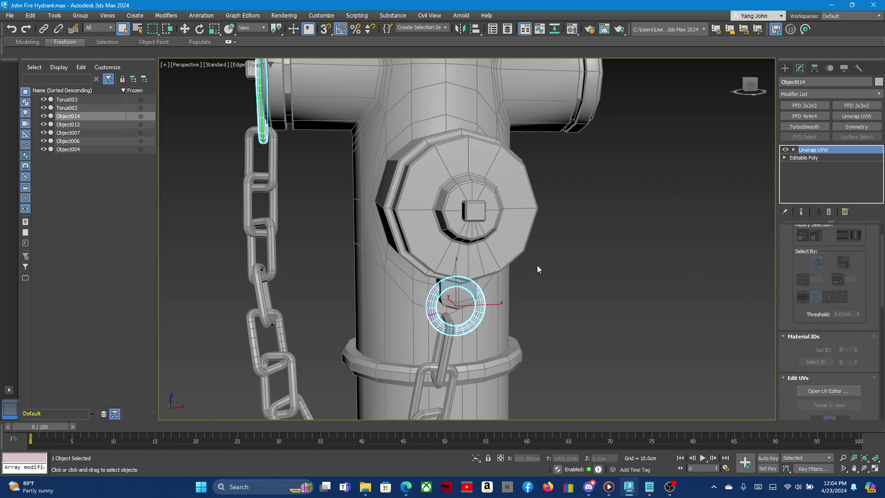
# Collapse the Unwrap UVW modifier into Object014's mesh with Collapse All.
pyautogui.rightClick(812, 152)
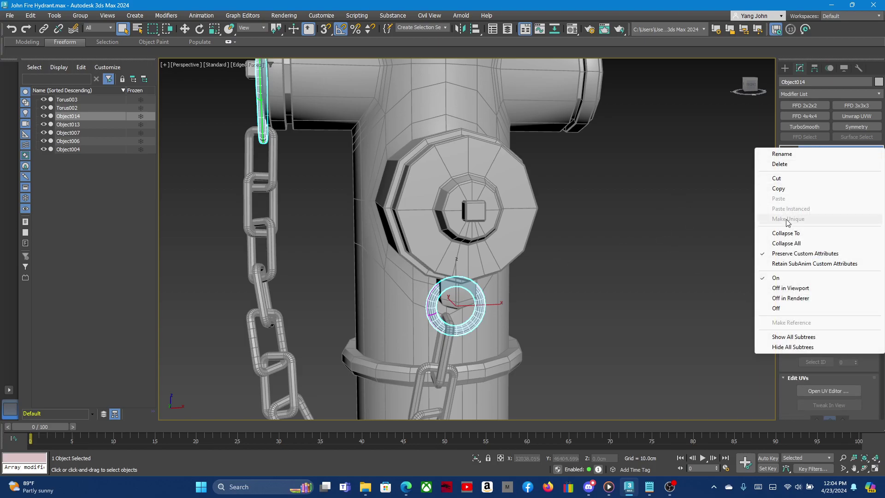
pyautogui.click(787, 242)
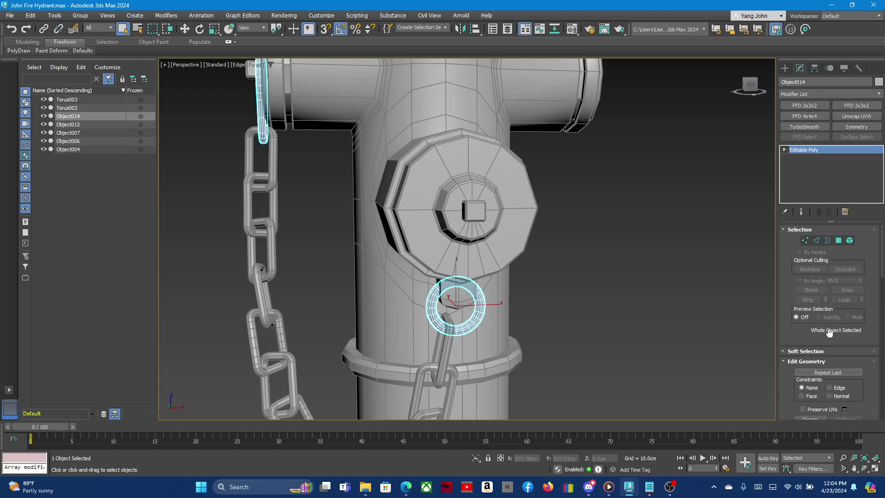
pyautogui.scroll(-1, 826, 332)
pyautogui.scroll(-2, 827, 377)
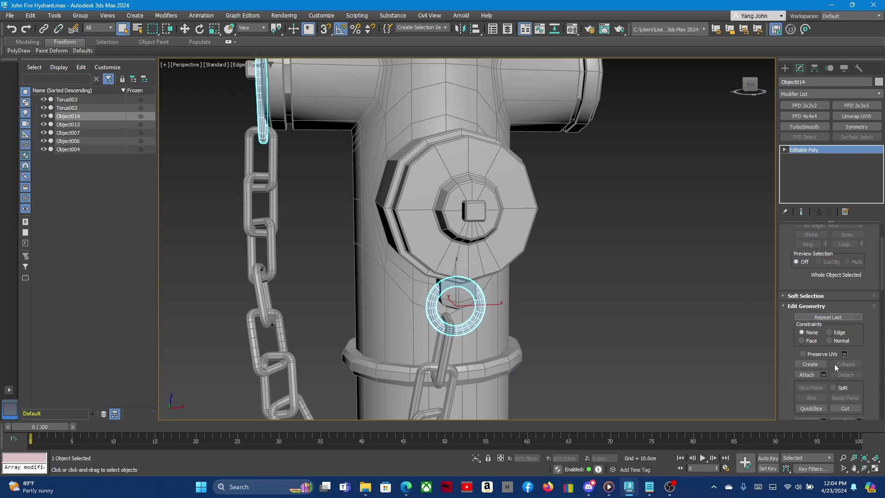
pyautogui.scroll(-2, 833, 363)
pyautogui.scroll(-1, 834, 358)
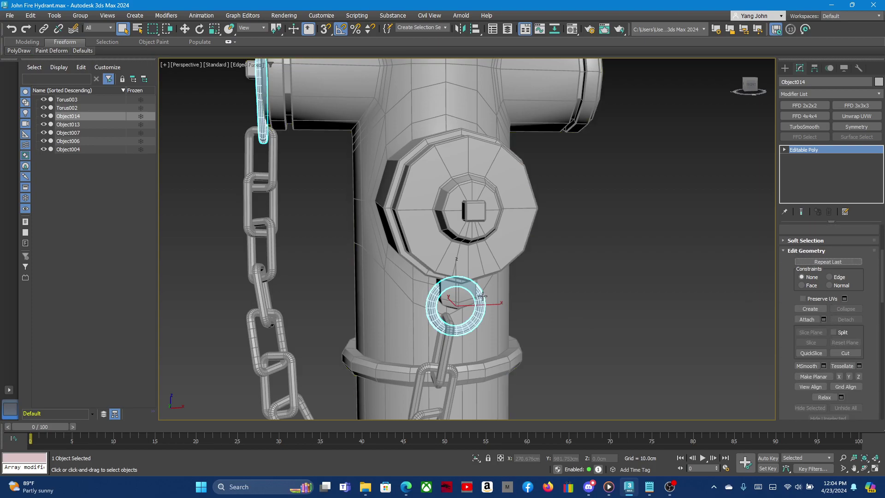
pyautogui.scroll(-1, 825, 328)
pyautogui.scroll(-1, 827, 344)
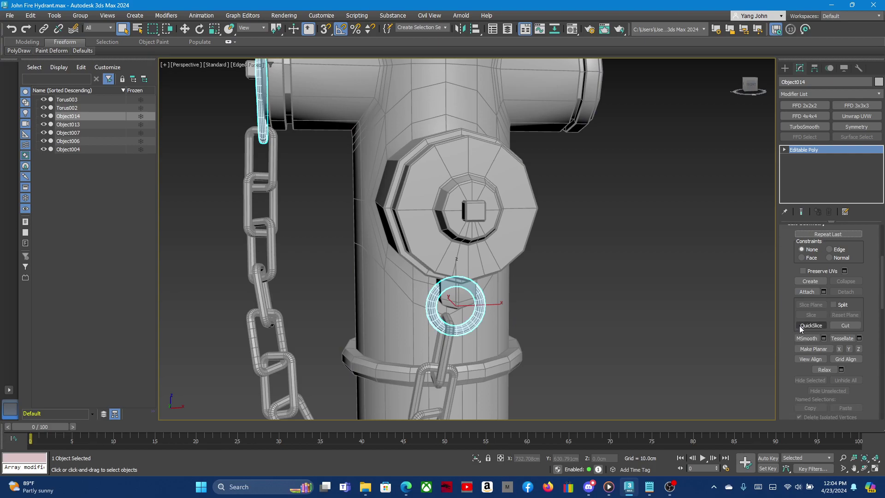
pyautogui.scroll(5, 821, 279)
pyautogui.scroll(2, 821, 279)
# Select the lower ring element and detach it as the new object Object015.
pyautogui.click(849, 240)
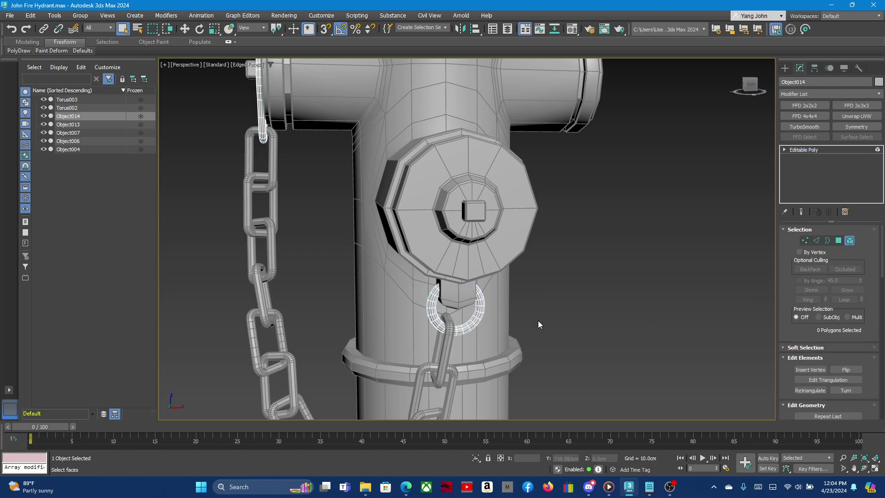
pyautogui.click(479, 302)
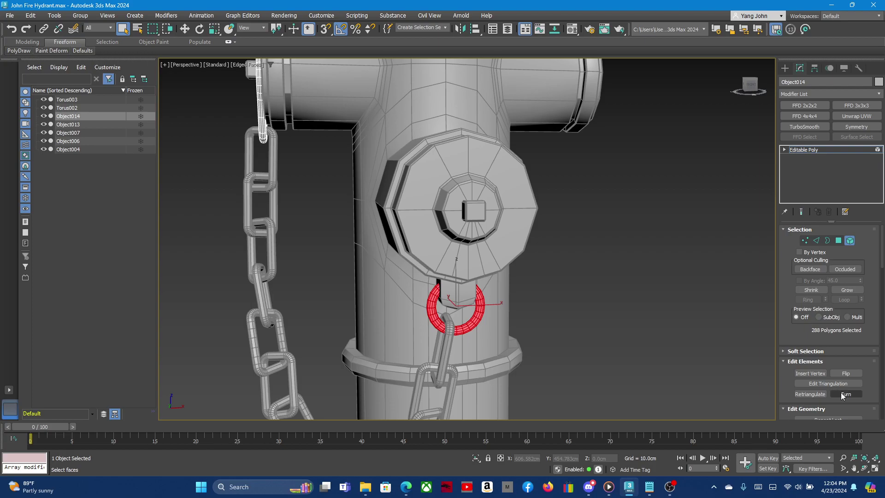
pyautogui.scroll(-1, 842, 328)
pyautogui.scroll(-1, 844, 331)
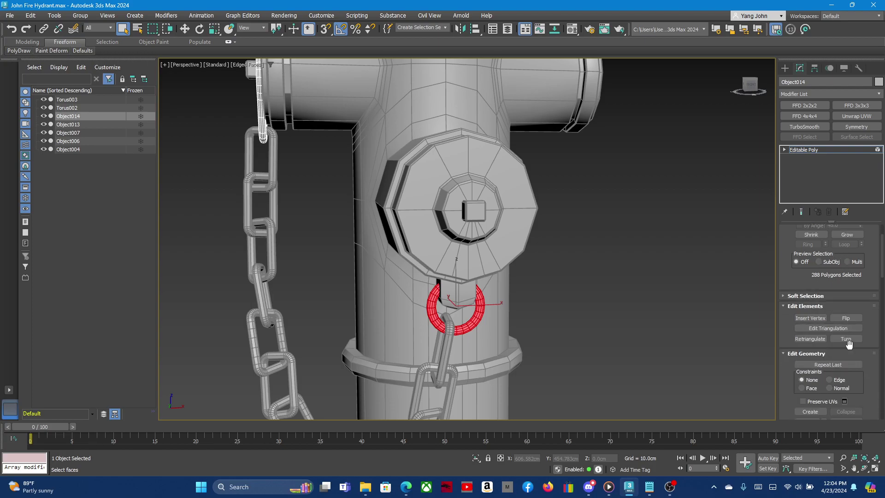
pyautogui.scroll(-1, 845, 341)
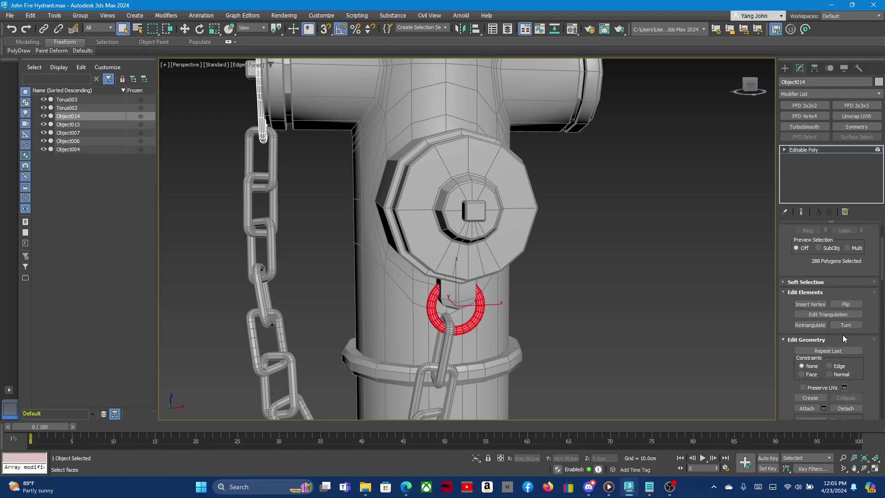
pyautogui.scroll(-2, 844, 318)
pyautogui.click(839, 369)
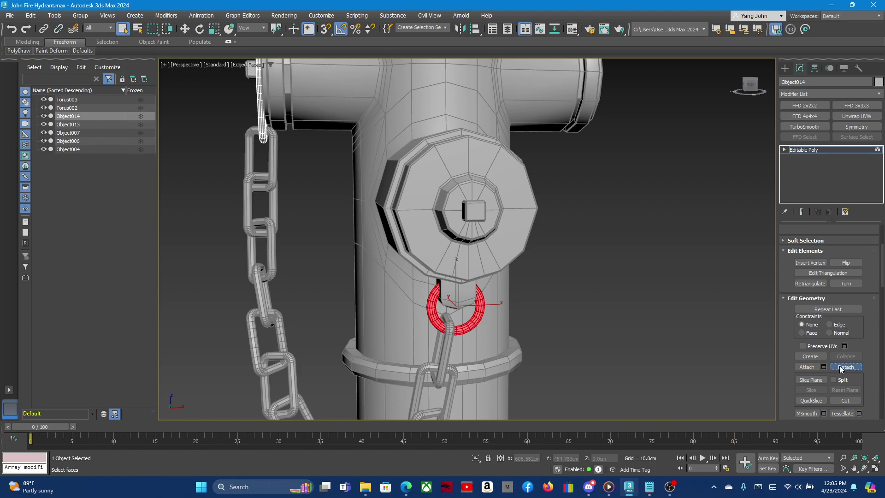
pyautogui.click(467, 246)
# Exit Element mode and select only Object014, the upper hanger hook above the chain.
pyautogui.scroll(-4, 582, 301)
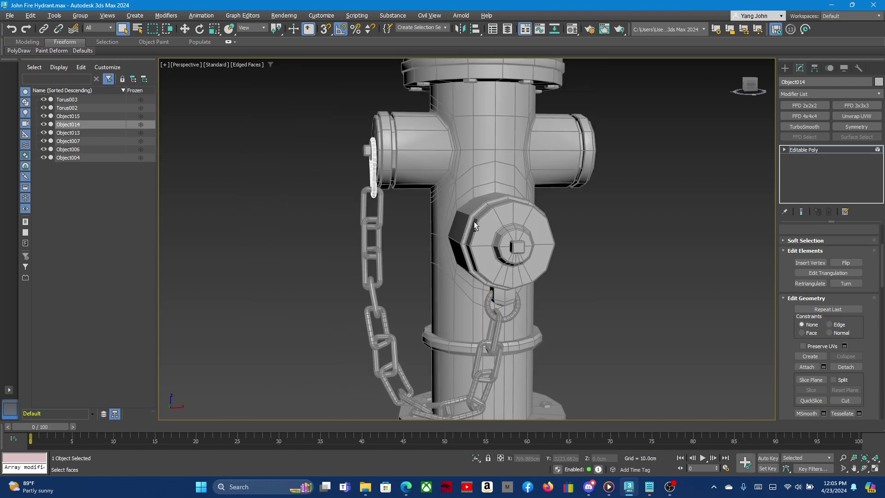
pyautogui.moveTo(473, 221)
pyautogui.keyDown('alt'); pyautogui.mouseDown(button='middle')
pyautogui.moveTo(520, 264)
pyautogui.moveTo(617, 269)
pyautogui.mouseUp(button='middle'); pyautogui.keyUp('alt')
pyautogui.scroll(2, 817, 296)
pyautogui.scroll(2, 817, 296)
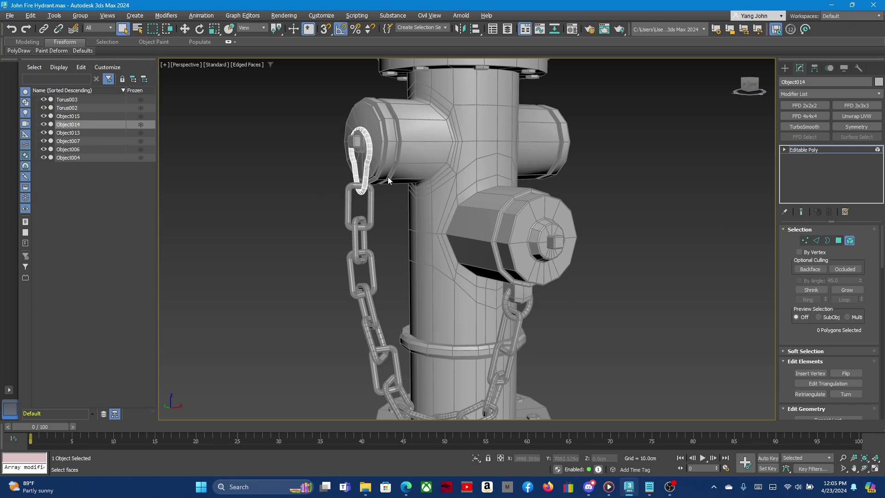
pyautogui.click(852, 241)
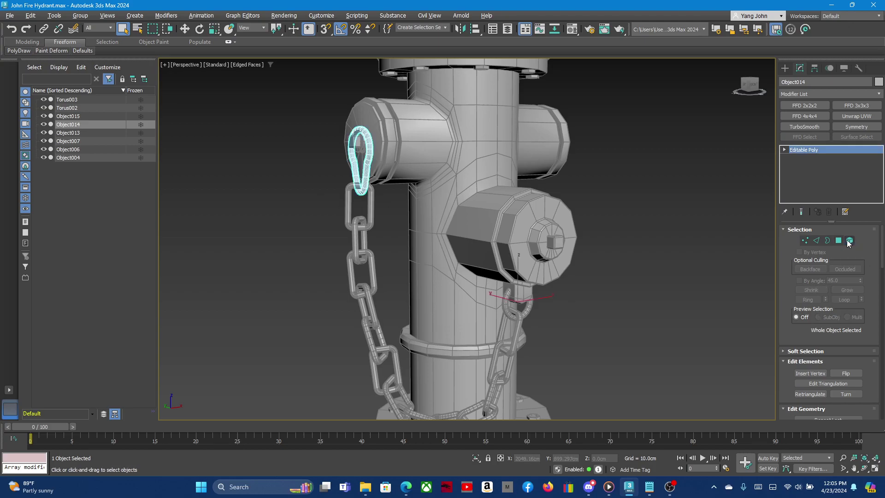
pyautogui.keyDown('ctrl'); pyautogui.click(370, 203); pyautogui.keyUp('ctrl')
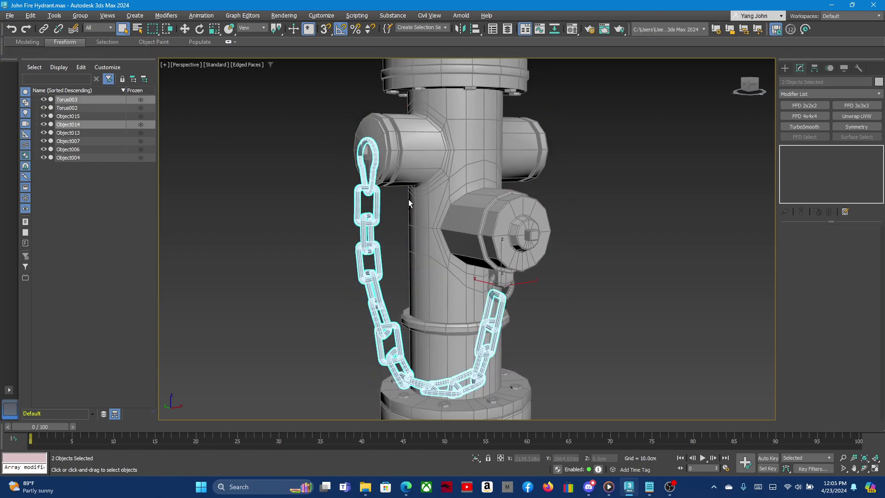
pyautogui.keyDown('alt'); pyautogui.moveTo(408, 199); pyautogui.dragTo(385, 160, button='middle'); pyautogui.keyUp('alt')
pyautogui.click(314, 173)
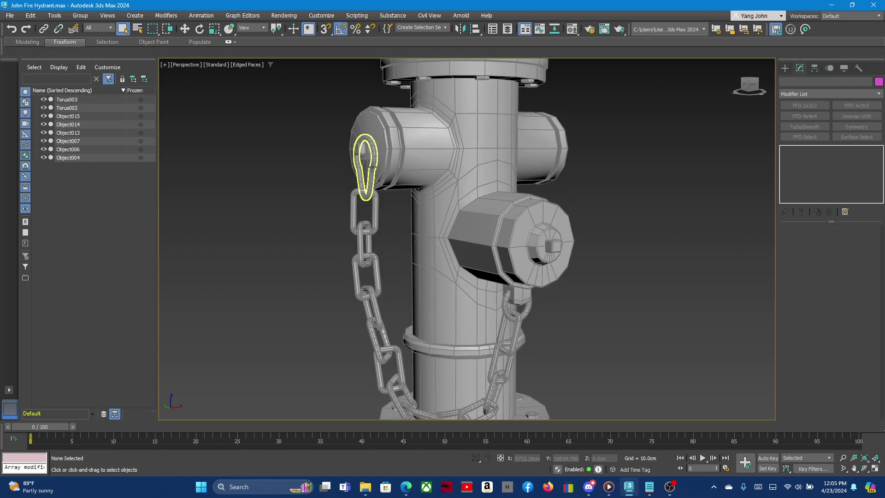
pyautogui.click(371, 166)
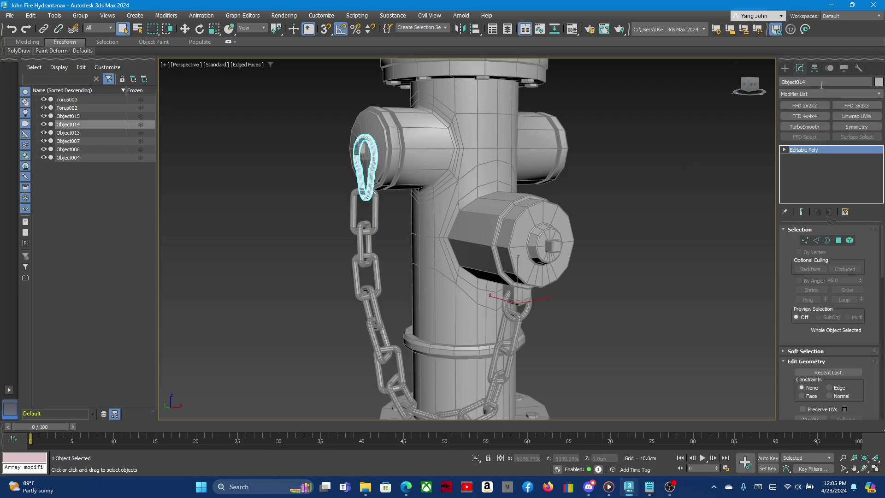
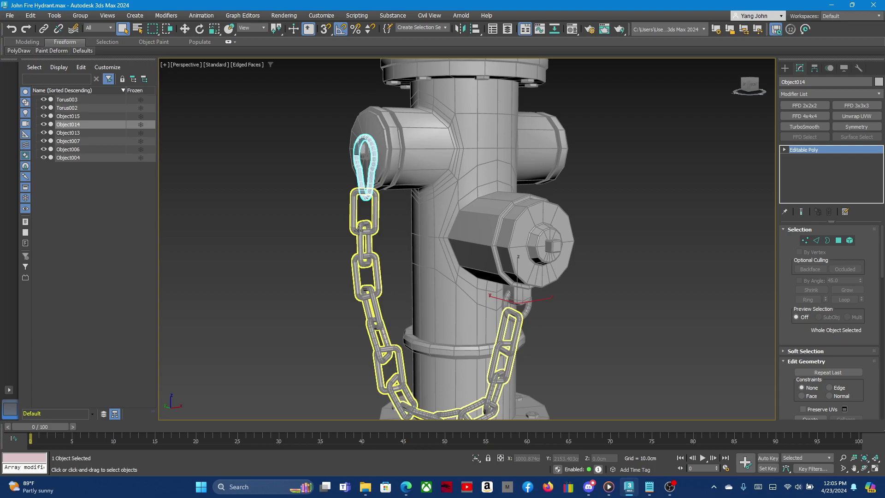
# Convert the chain and its top link to Editable Poly, then orbit toward the nozzle.
pyautogui.scroll(-1, 359, 230)
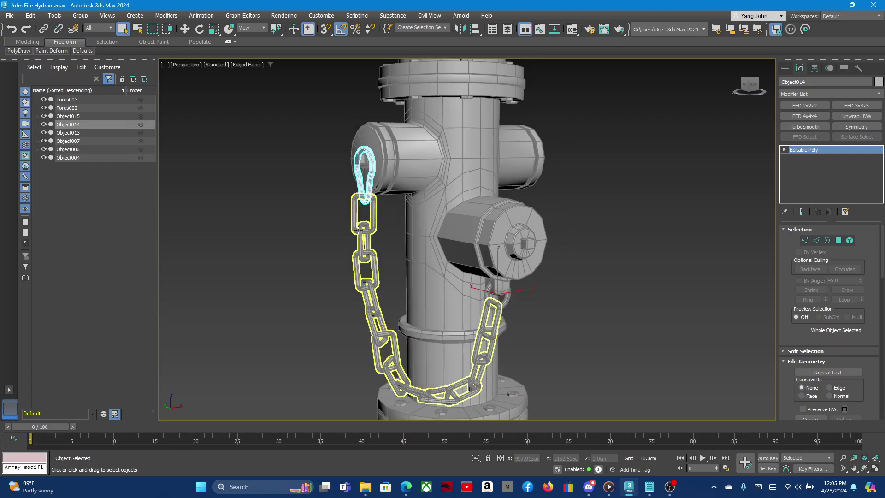
pyautogui.click(359, 230)
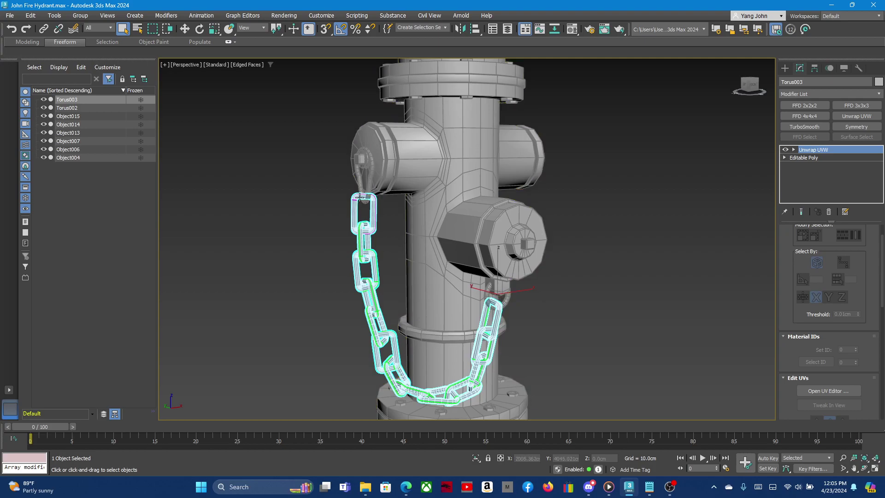
pyautogui.keyDown('ctrl'); pyautogui.click(369, 175); pyautogui.keyUp('ctrl')
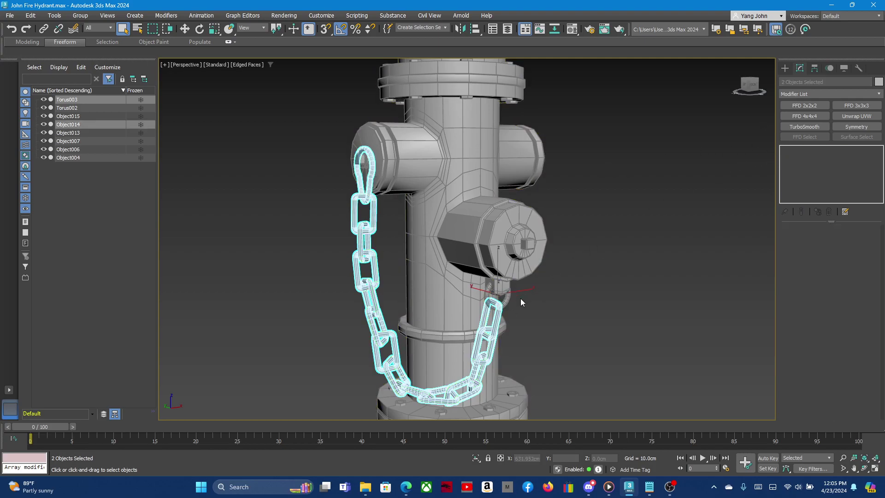
pyautogui.rightClick(496, 320)
pyautogui.moveTo(525, 433)
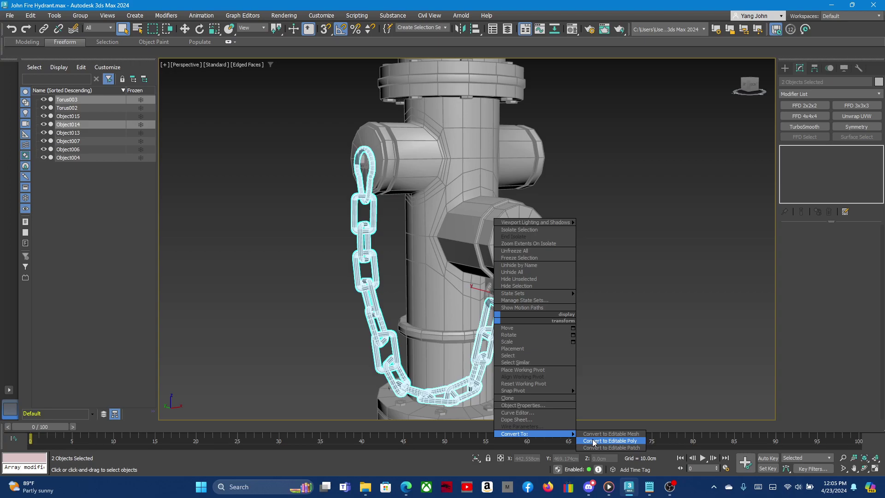
pyautogui.click(594, 441)
pyautogui.scroll(-2, 438, 267)
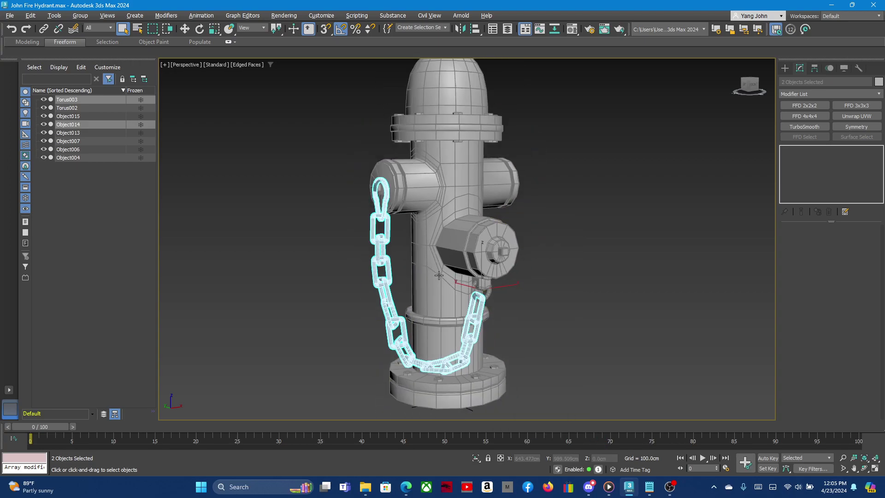
pyautogui.keyDown('alt'); pyautogui.moveTo(561, 280); pyautogui.dragTo(484, 283, button='middle'); pyautogui.keyUp('alt')
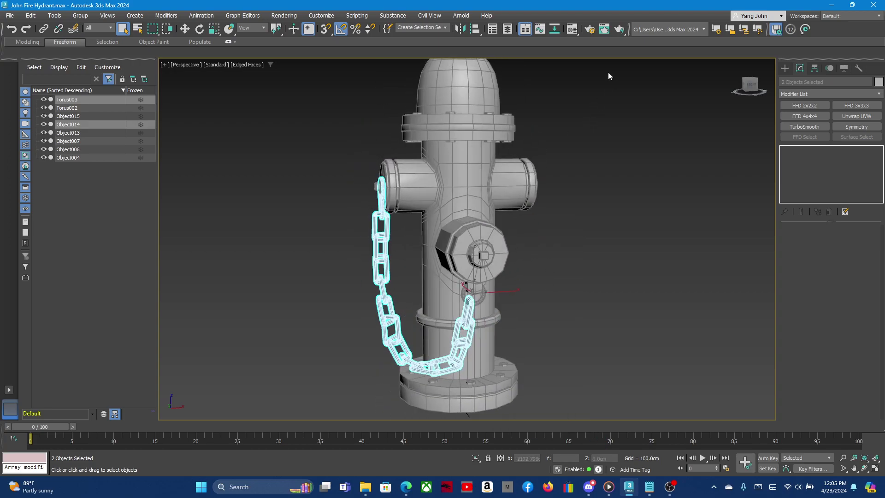
# Mirror a copy of the chain and top link along the X axis.
pyautogui.click(460, 29)
pyautogui.click(424, 261)
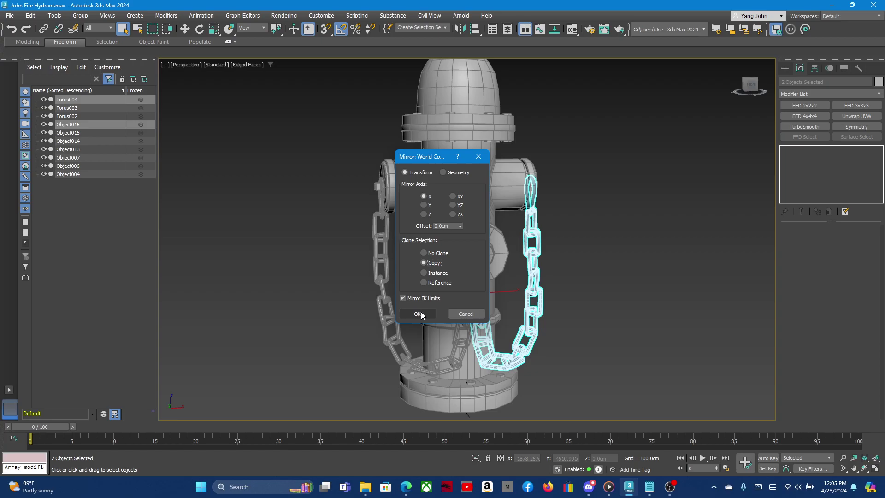
pyautogui.moveTo(441, 157); pyautogui.dragTo(371, 154)
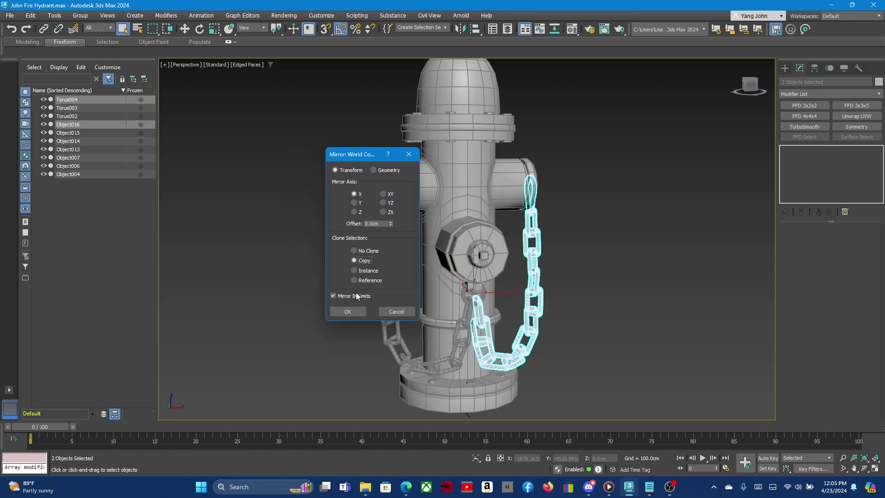
pyautogui.click(347, 310)
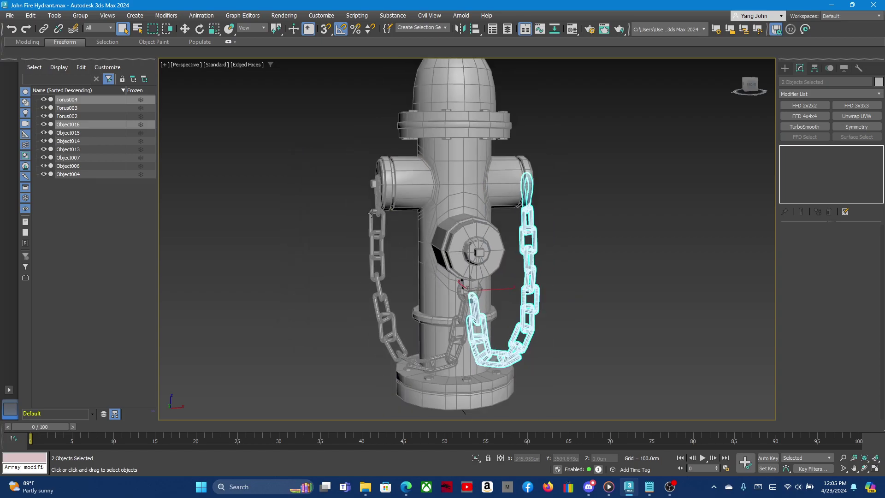
# Select the whole hydrant together with both chains.
pyautogui.keyDown('ctrl'); pyautogui.click(378, 225); pyautogui.keyUp('ctrl')
pyautogui.scroll(-3, 489, 238)
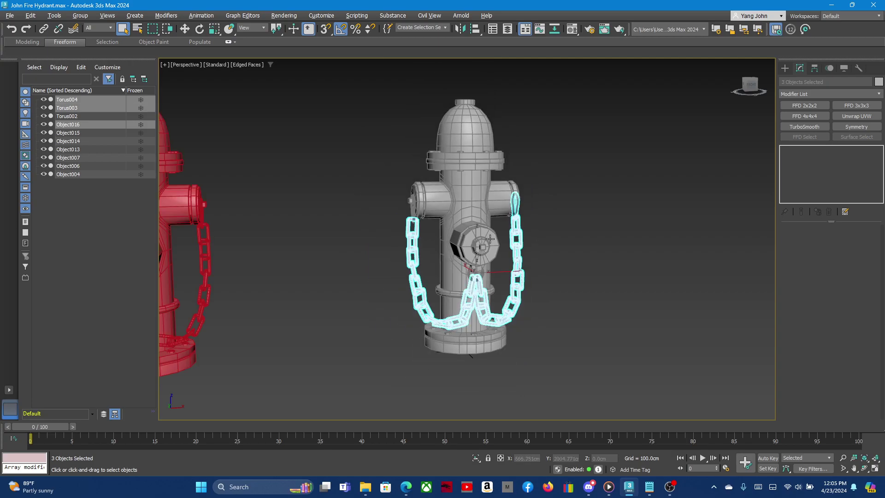
pyautogui.click(363, 162)
pyautogui.moveTo(563, 370); pyautogui.dragTo(567, 374)
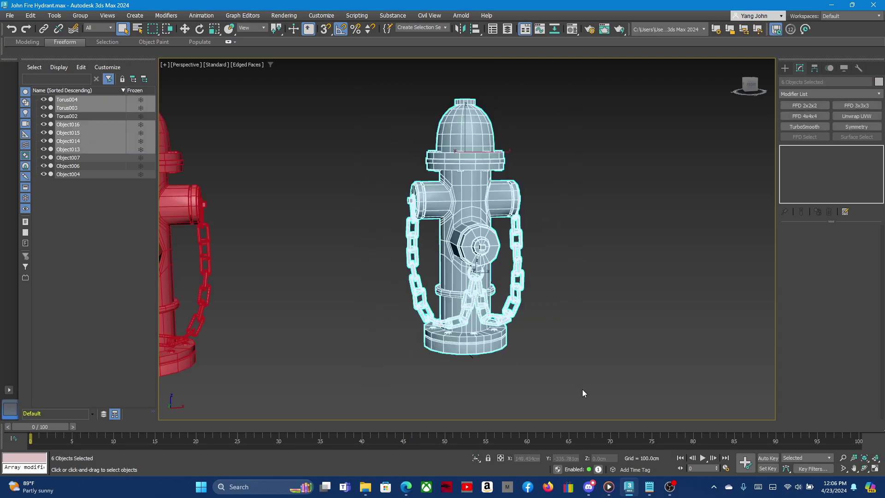
pyautogui.scroll(3, 552, 262)
pyautogui.scroll(-5, 552, 262)
pyautogui.scroll(3, 491, 233)
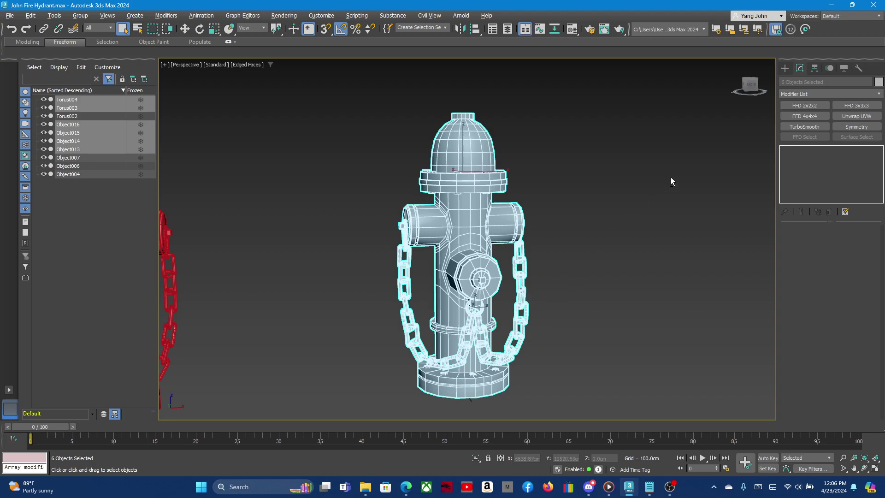
# Collapse the six selected objects into one with the Collapse utility.
pyautogui.click(858, 68)
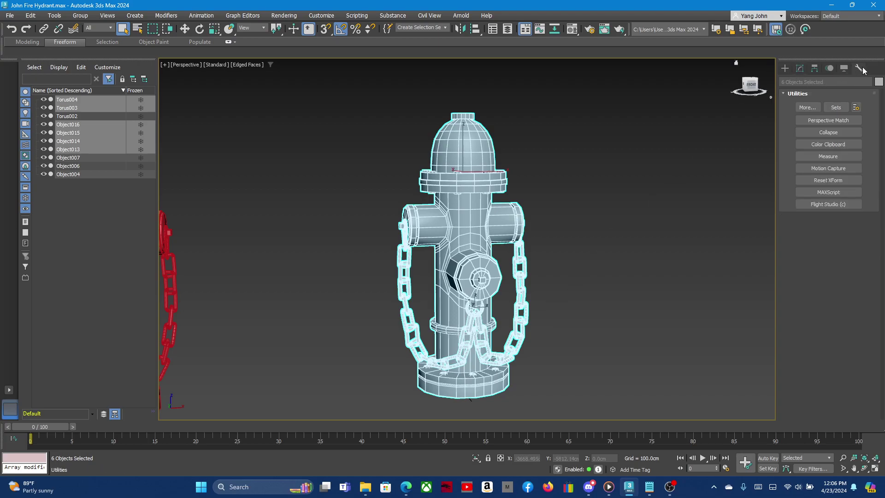
pyautogui.click(815, 134)
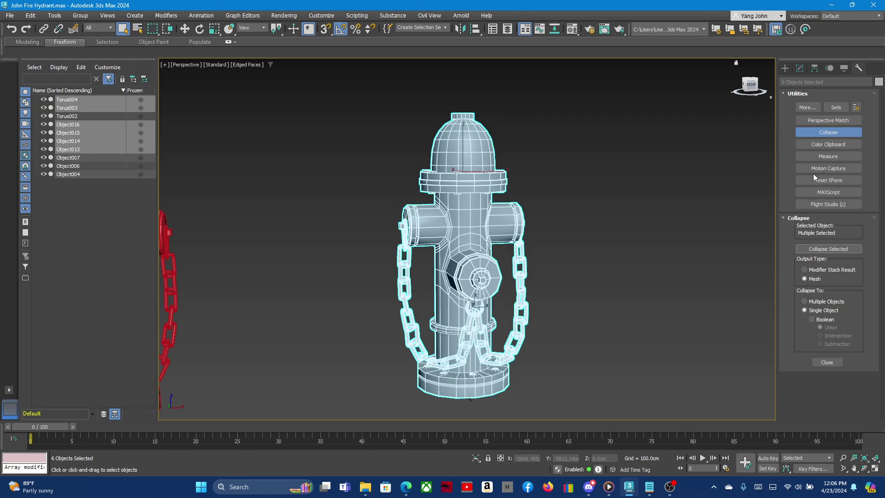
pyautogui.click(808, 249)
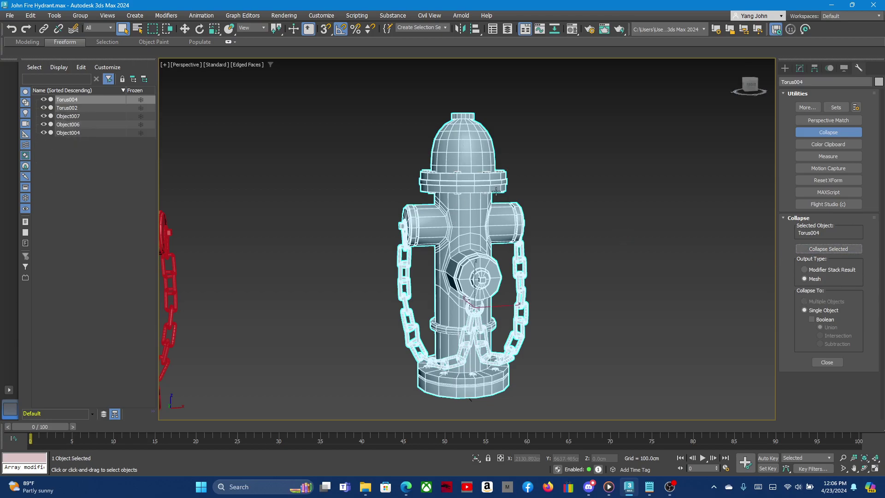
# Convert the merged Torus004 mesh to Editable Poly and add an Unwrap UVW modifier.
pyautogui.click(800, 68)
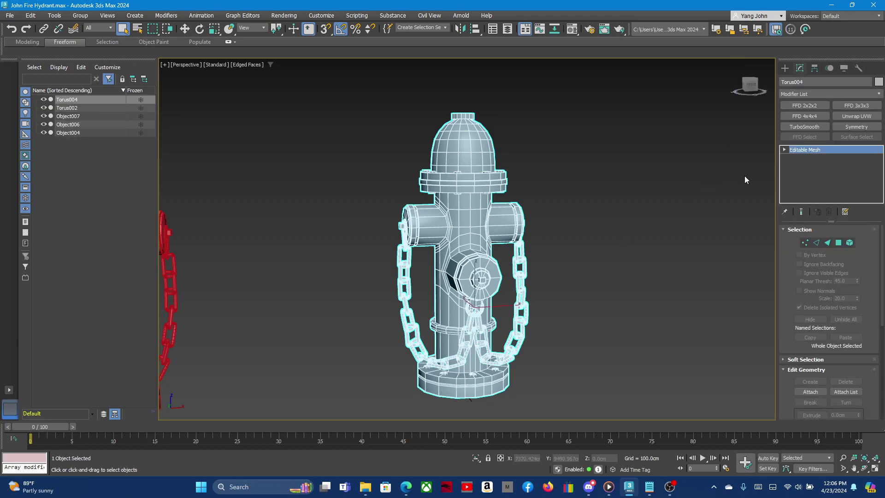
pyautogui.rightClick(803, 149)
pyautogui.click(850, 208)
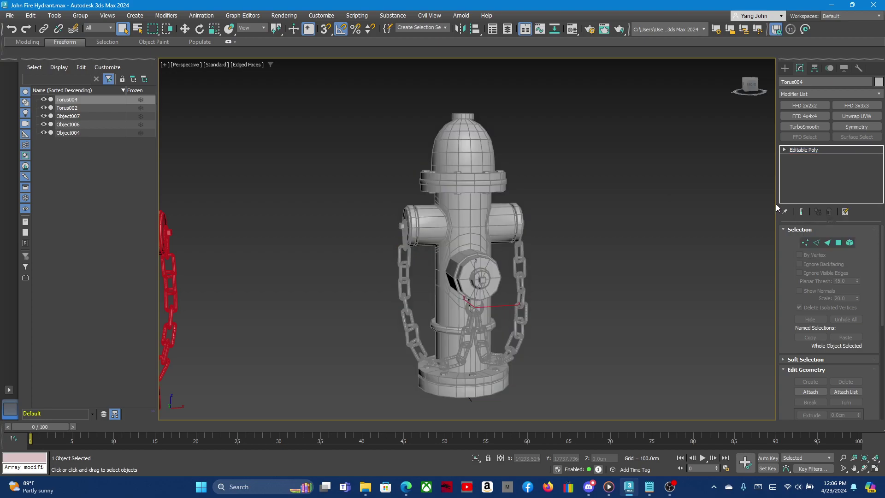
pyautogui.click(848, 117)
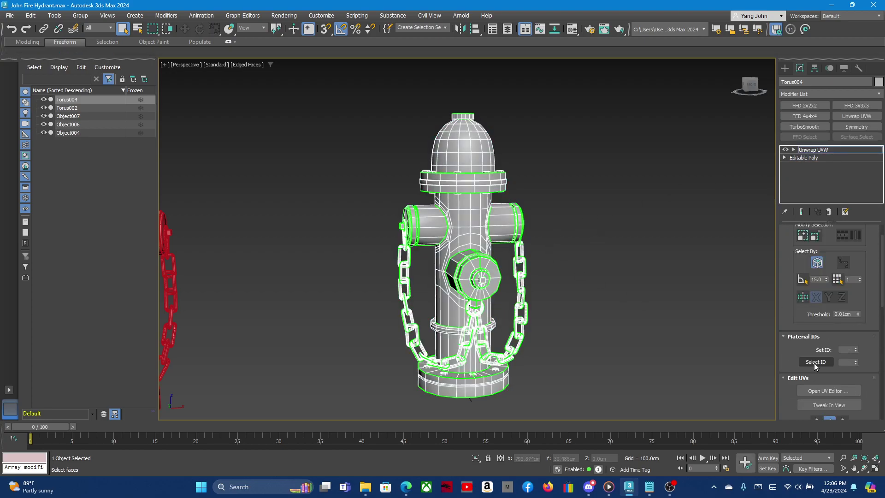
# Open the Edit UVWs editor and zoom in on the layout and the left nozzle.
pyautogui.click(823, 390)
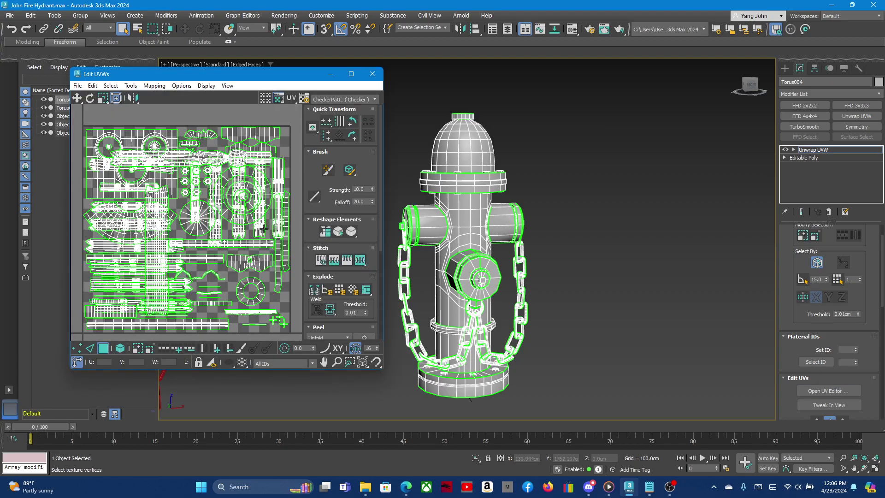
pyautogui.scroll(-1, 253, 203)
pyautogui.scroll(-1, 214, 266)
pyautogui.scroll(-1, 159, 290)
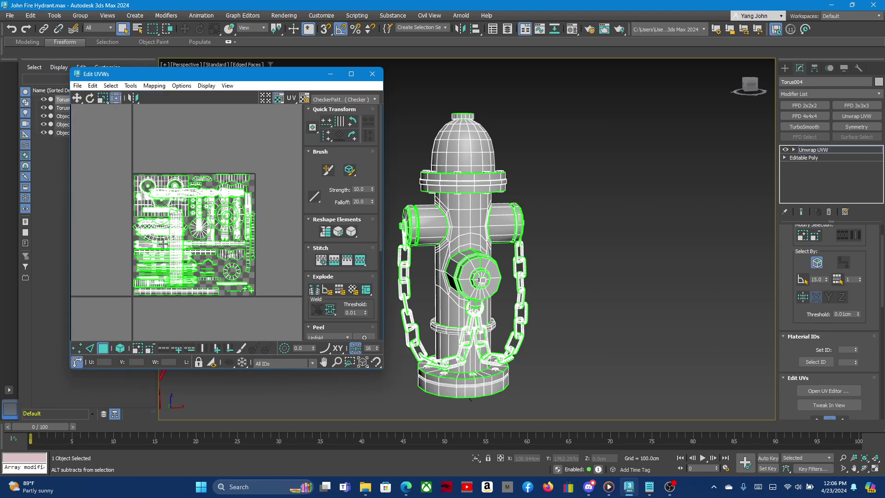
pyautogui.scroll(2, 163, 243)
pyautogui.scroll(2, 144, 171)
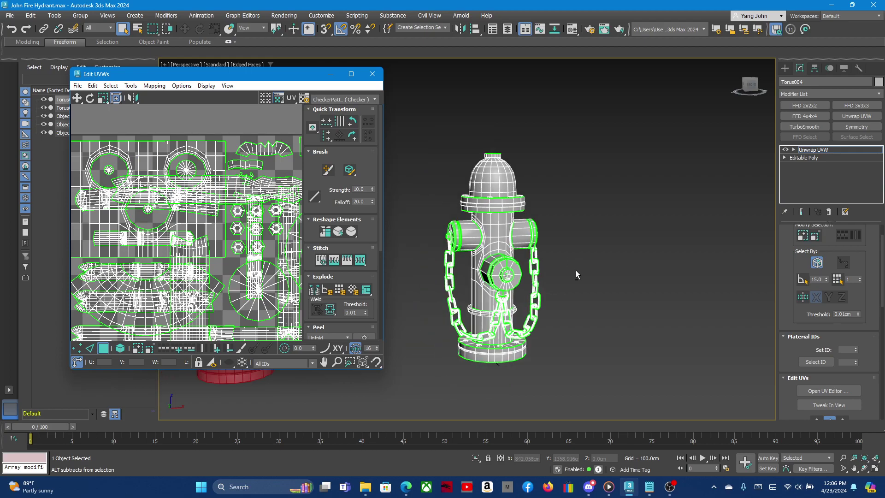
pyautogui.scroll(1, 439, 270)
pyautogui.scroll(2, 430, 203)
pyautogui.scroll(3, 465, 236)
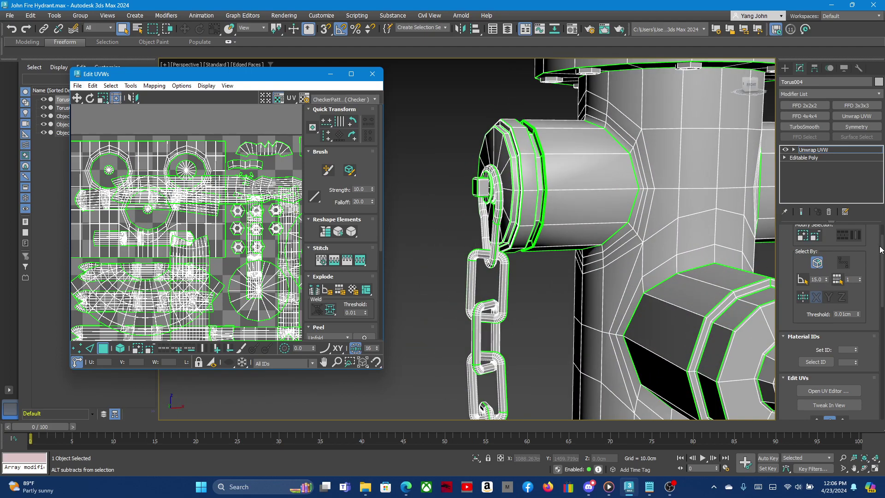
pyautogui.moveTo(880, 249); pyautogui.dragTo(880, 240)
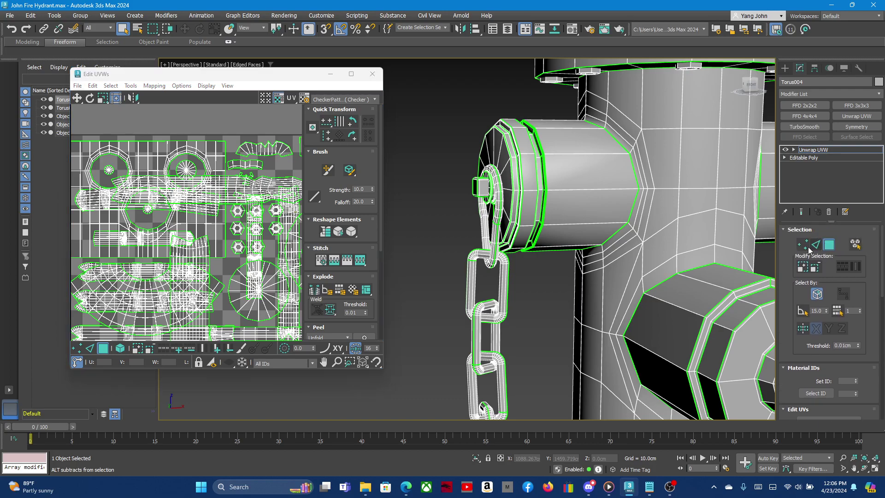
pyautogui.scroll(1, 479, 254)
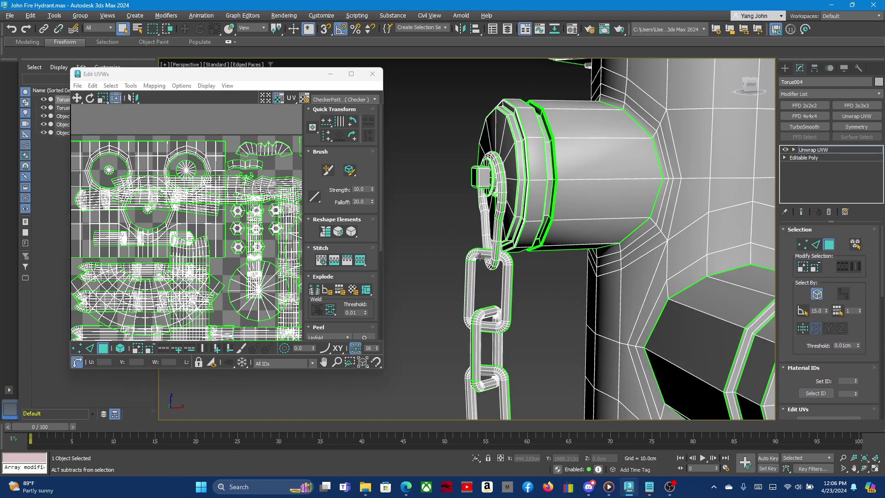
pyautogui.scroll(2, 479, 255)
# Select the links of the first chain, from the top link down to the bottom.
pyautogui.click(483, 253)
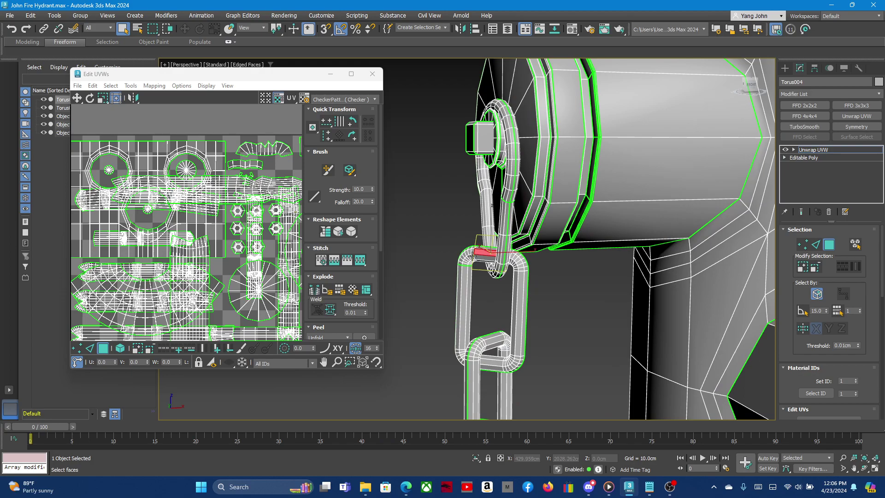
pyautogui.keyDown('ctrl'); pyautogui.click(522, 278); pyautogui.keyUp('ctrl')
pyautogui.keyDown('ctrl'); pyautogui.click(485, 286); pyautogui.keyUp('ctrl')
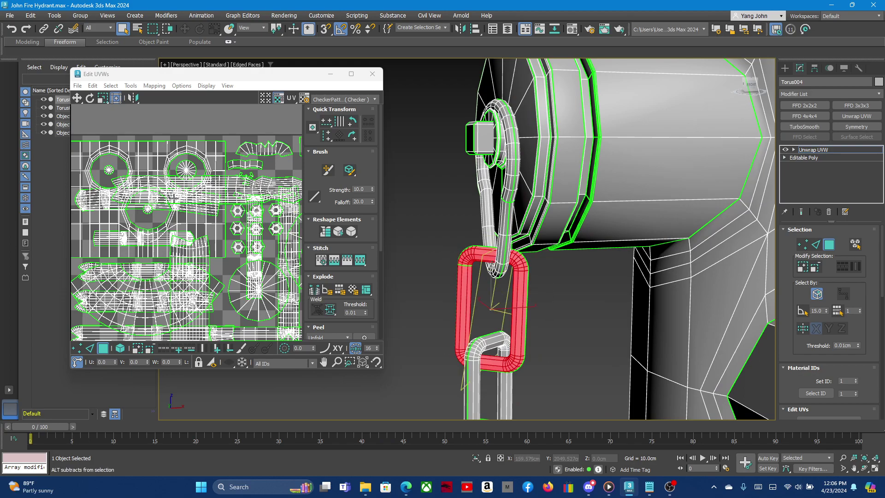
pyautogui.scroll(2, 118, 282)
pyautogui.scroll(2, 118, 282)
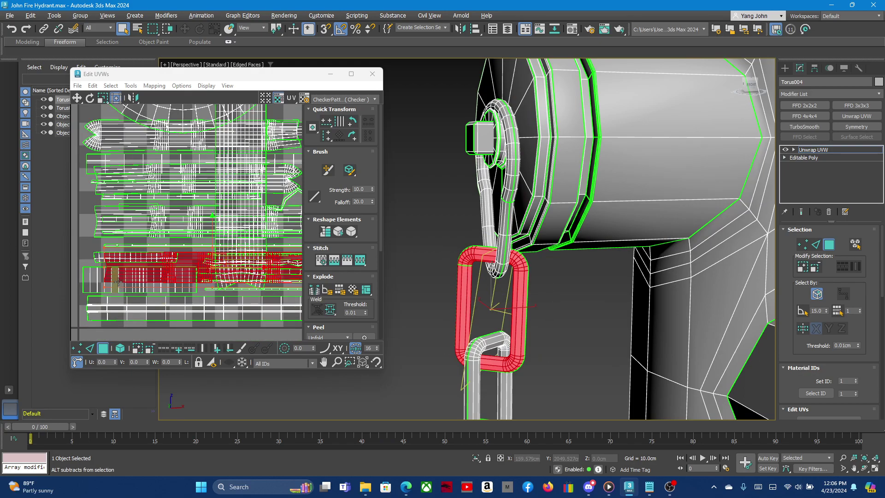
pyautogui.scroll(-1, 118, 282)
pyautogui.scroll(-2, 207, 272)
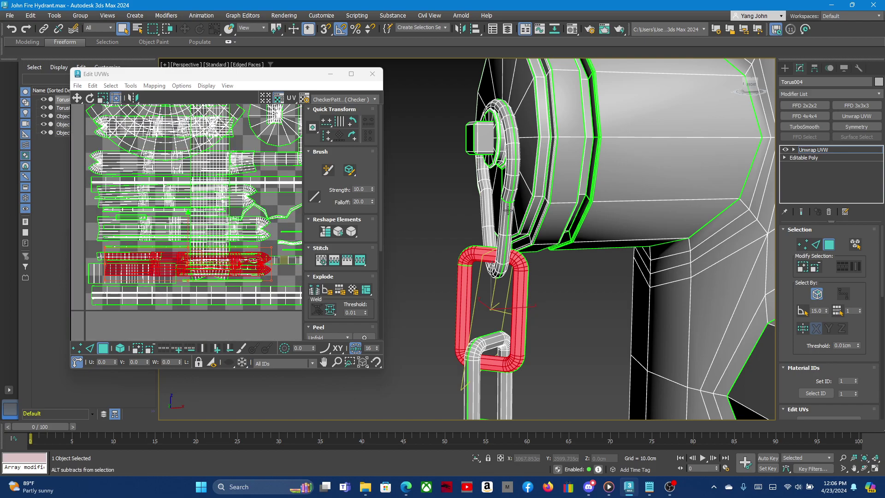
pyautogui.scroll(-1, 508, 210)
pyautogui.scroll(-1, 502, 230)
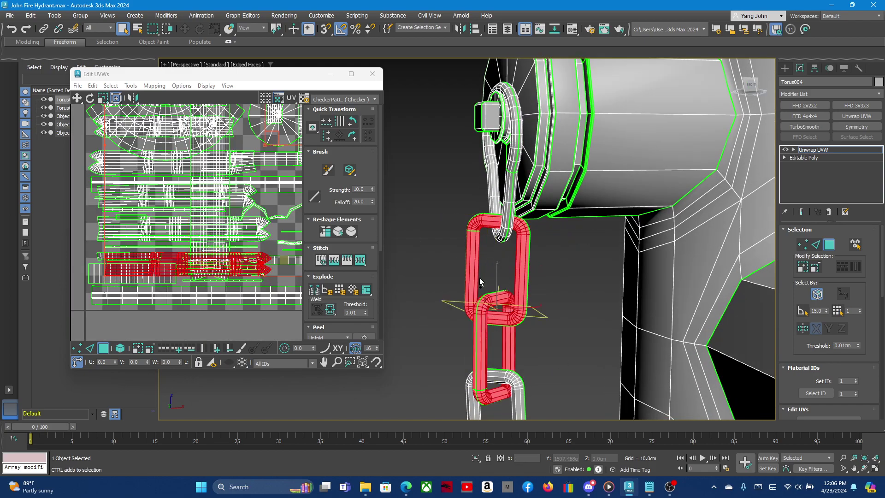
pyautogui.scroll(-2, 480, 282)
pyautogui.scroll(-1, 498, 328)
pyautogui.keyDown('ctrl'); pyautogui.click(498, 326); pyautogui.keyUp('ctrl')
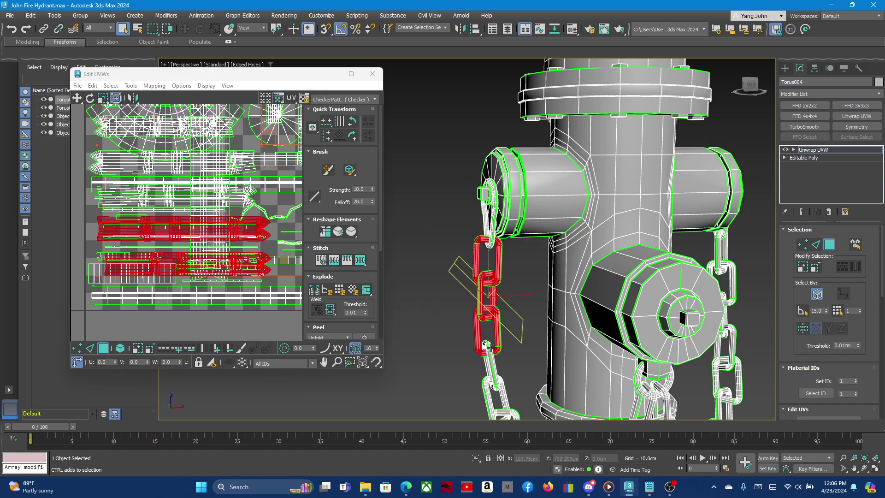
pyautogui.keyDown('ctrl'); pyautogui.click(490, 354); pyautogui.keyUp('ctrl')
pyautogui.keyDown('ctrl'); pyautogui.click(500, 384); pyautogui.keyUp('ctrl')
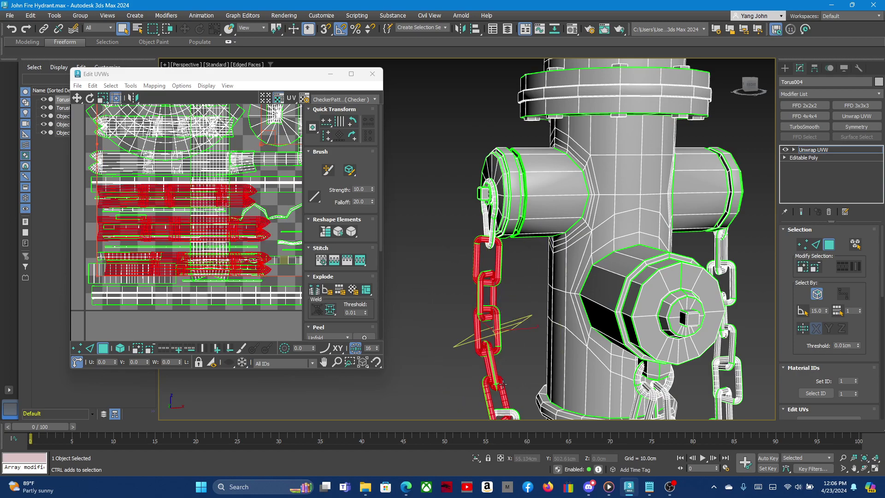
pyautogui.keyDown('alt'); pyautogui.moveTo(500, 384); pyautogui.dragTo(498, 369, button='middle'); pyautogui.keyUp('alt')
pyautogui.scroll(-3, 497, 369)
pyautogui.scroll(6, 497, 365)
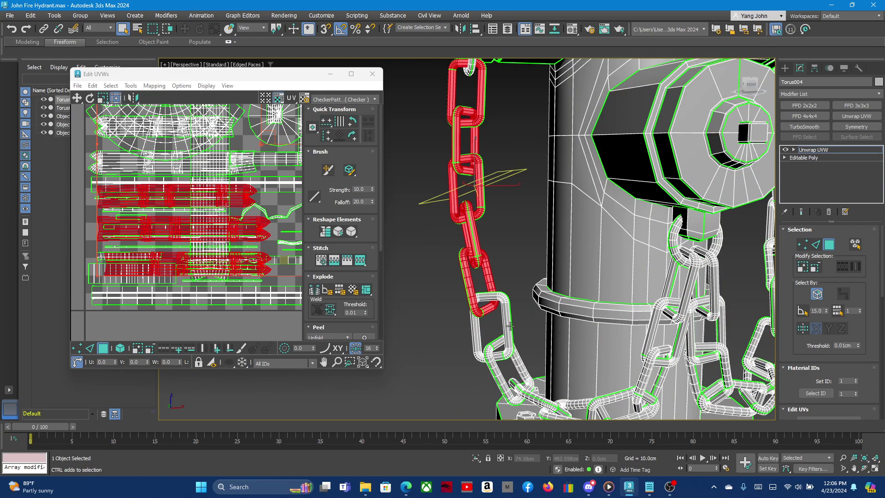
pyautogui.keyDown('ctrl'); pyautogui.click(509, 325); pyautogui.keyUp('ctrl')
pyautogui.keyDown('ctrl'); pyautogui.click(515, 360); pyautogui.keyUp('ctrl')
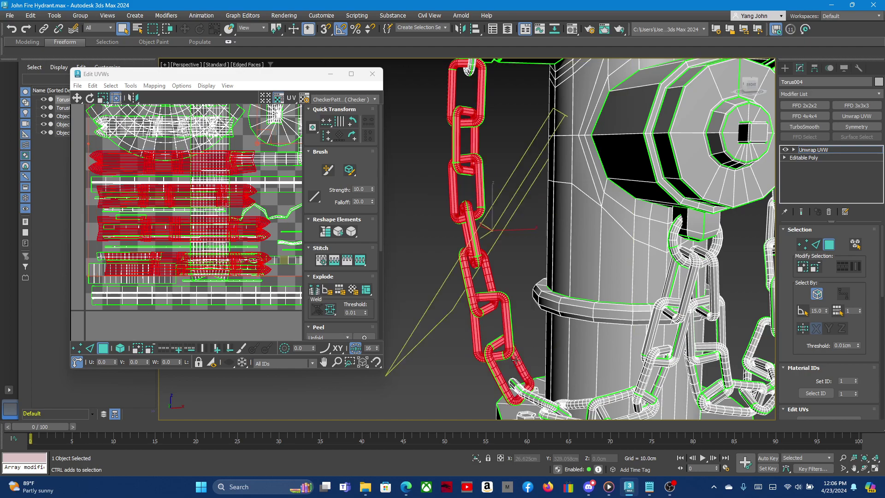
pyautogui.keyDown('ctrl'); pyautogui.click(536, 396); pyautogui.keyUp('ctrl')
pyautogui.scroll(-3, 515, 309)
pyautogui.scroll(5, 518, 323)
pyautogui.keyDown('ctrl'); pyautogui.click(524, 341); pyautogui.keyUp('ctrl')
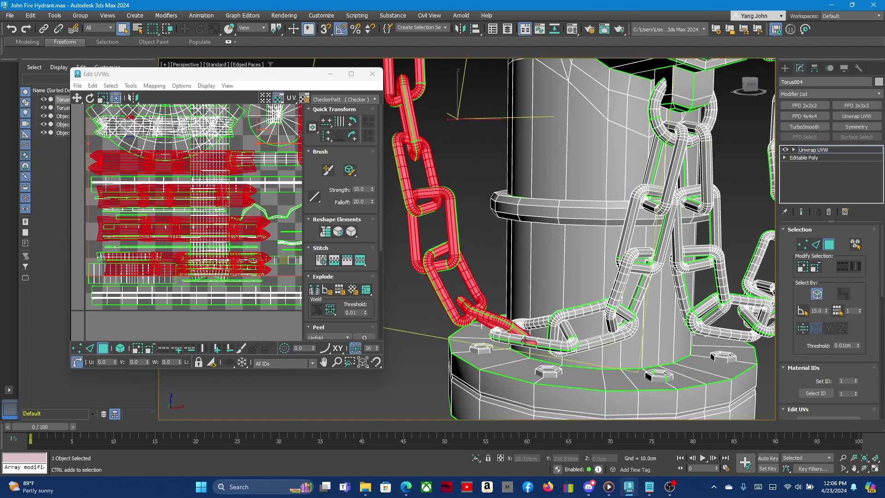
# Add the base, diagonal and right-chain links to the selection.
pyautogui.keyDown('ctrl'); pyautogui.click(592, 346); pyautogui.keyUp('ctrl')
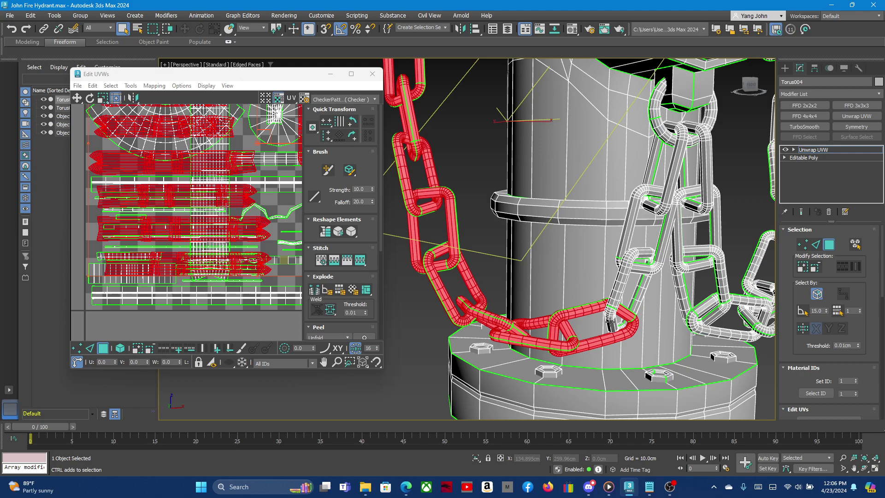
pyautogui.keyDown('ctrl'); pyautogui.click(619, 290); pyautogui.keyUp('ctrl')
pyautogui.keyDown('ctrl'); pyautogui.click(626, 237); pyautogui.keyUp('ctrl')
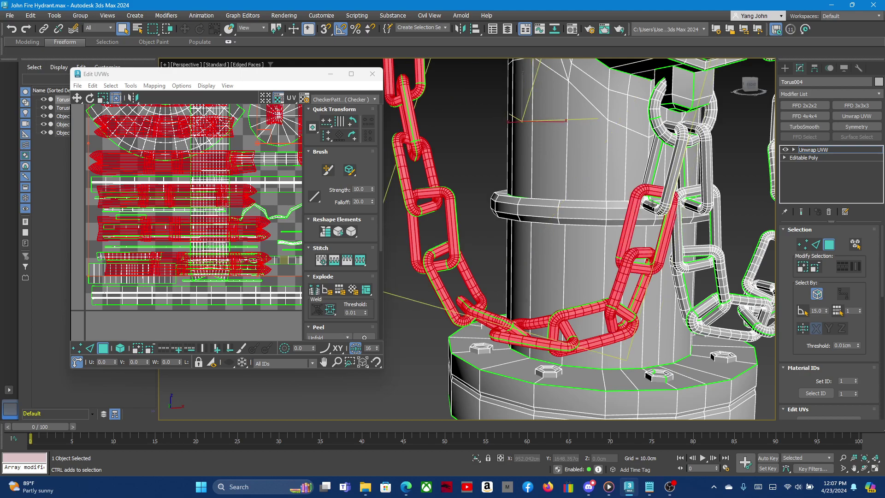
pyautogui.keyDown('ctrl'); pyautogui.click(652, 205); pyautogui.keyUp('ctrl')
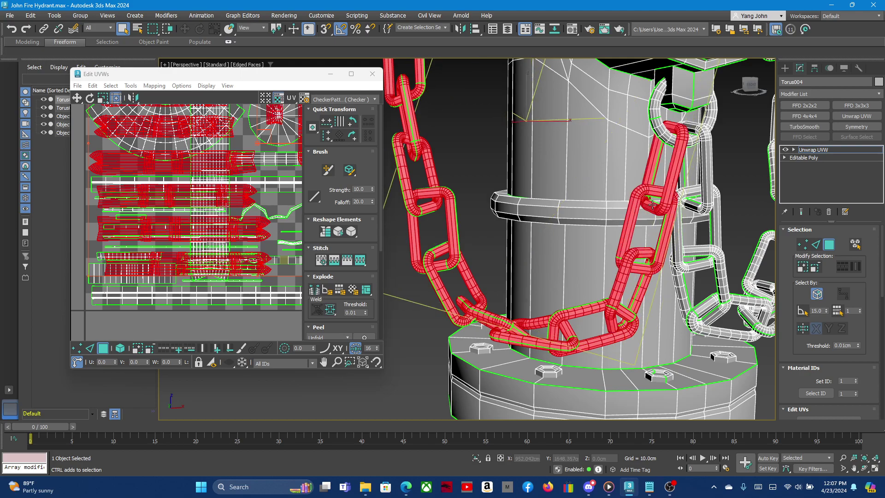
pyautogui.keyDown('ctrl'); pyautogui.click(711, 176); pyautogui.keyUp('ctrl')
pyautogui.keyDown('ctrl'); pyautogui.click(708, 175); pyautogui.keyUp('ctrl')
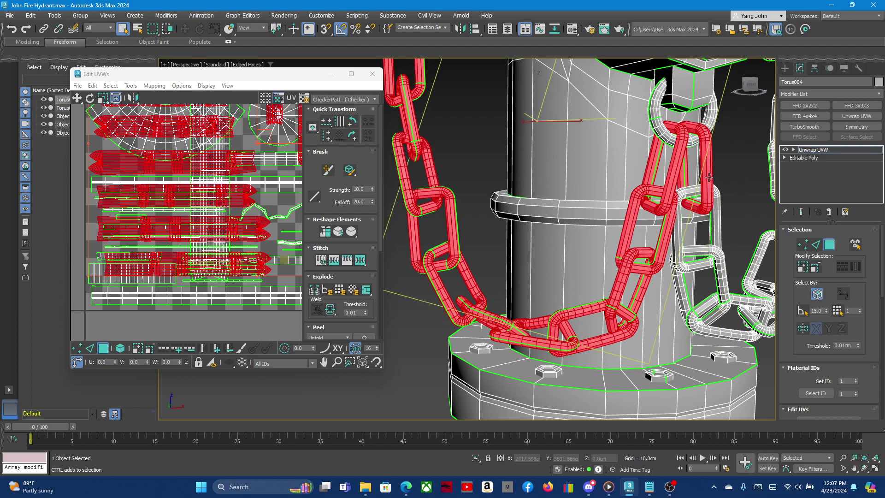
pyautogui.keyDown('ctrl'); pyautogui.click(718, 202); pyautogui.keyUp('ctrl')
pyautogui.keyDown('ctrl'); pyautogui.click(716, 252); pyautogui.keyUp('ctrl')
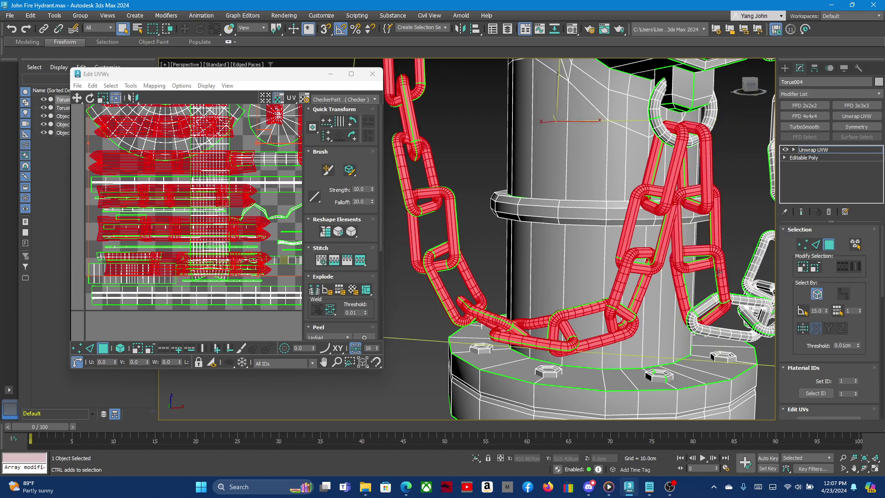
pyautogui.keyDown('ctrl'); pyautogui.click(708, 308); pyautogui.keyUp('ctrl')
pyautogui.scroll(1, 691, 317)
pyautogui.scroll(1, 673, 322)
pyautogui.scroll(2, 659, 328)
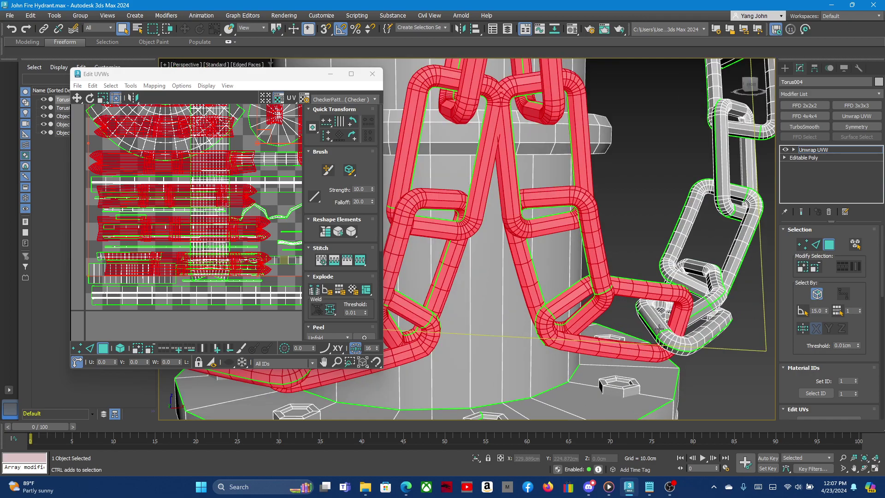
pyautogui.keyDown('ctrl'); pyautogui.click(657, 328); pyautogui.keyUp('ctrl')
pyautogui.keyDown('ctrl'); pyautogui.click(702, 308); pyautogui.keyUp('ctrl')
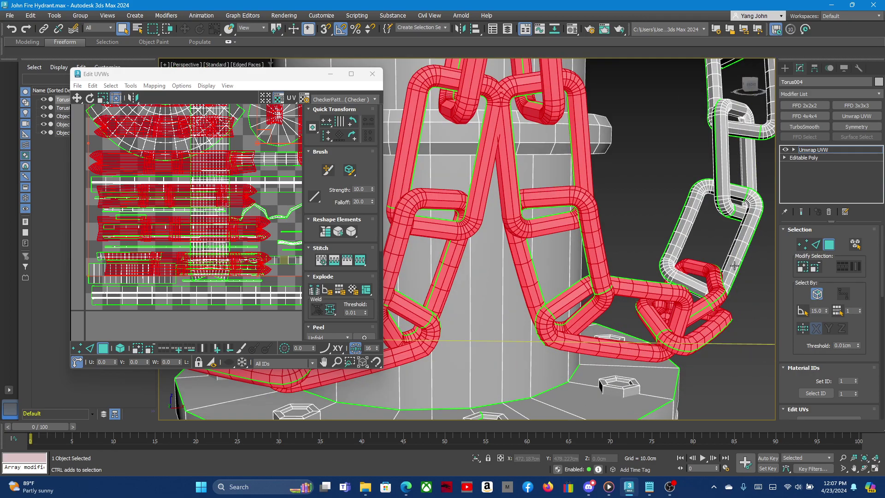
pyautogui.keyDown('ctrl'); pyautogui.click(741, 240); pyautogui.keyUp('ctrl')
pyautogui.keyDown('ctrl'); pyautogui.click(722, 201); pyautogui.keyUp('ctrl')
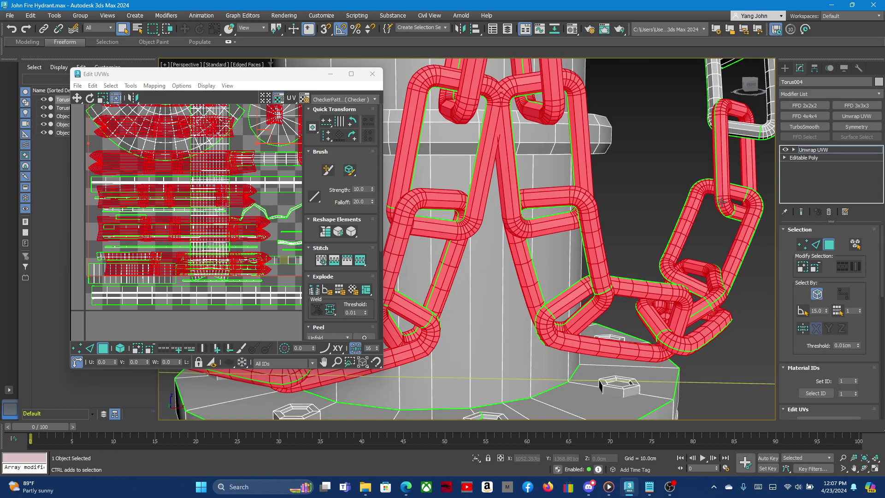
# Add the remaining upper links of the right chain, then orbit to the hydrant's other side.
pyautogui.moveTo(711, 100)
pyautogui.keyDown('alt'); pyautogui.mouseDown(button='middle')
pyautogui.moveTo(652, 236)
pyautogui.moveTo(695, 182)
pyautogui.mouseUp(button='middle'); pyautogui.keyUp('alt')
pyautogui.keyDown('ctrl'); pyautogui.click(700, 189); pyautogui.keyUp('ctrl')
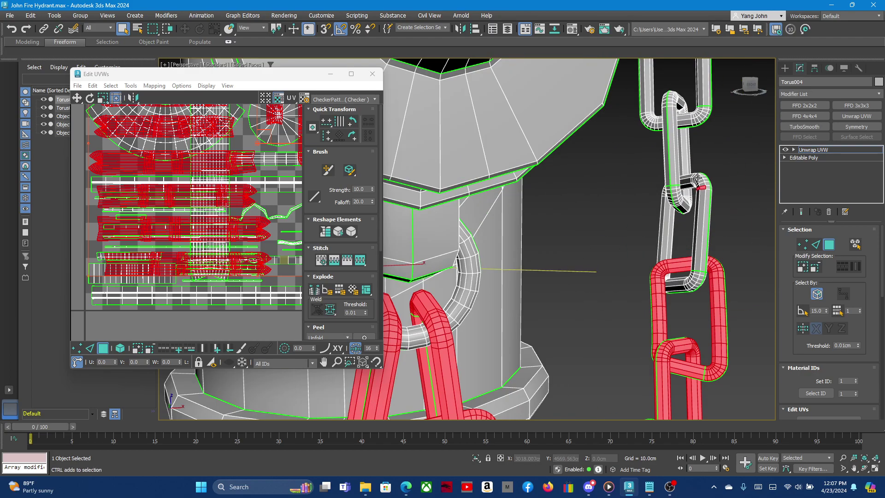
pyautogui.keyDown('ctrl'); pyautogui.click(692, 178); pyautogui.keyUp('ctrl')
pyautogui.keyDown('ctrl'); pyautogui.click(683, 156); pyautogui.keyUp('ctrl')
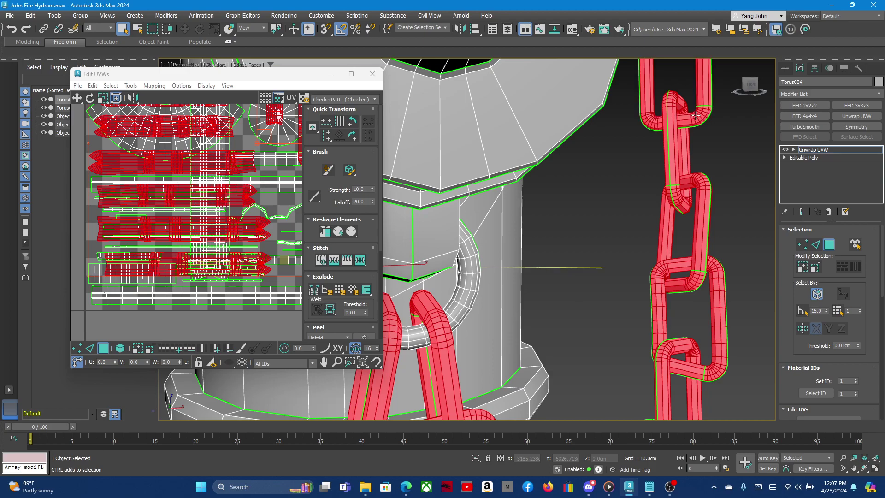
pyautogui.keyDown('ctrl'); pyautogui.click(695, 116); pyautogui.keyUp('ctrl')
pyautogui.keyDown('alt'); pyautogui.moveTo(658, 200); pyautogui.dragTo(659, 121, button='middle'); pyautogui.keyUp('alt')
pyautogui.scroll(5, 659, 121)
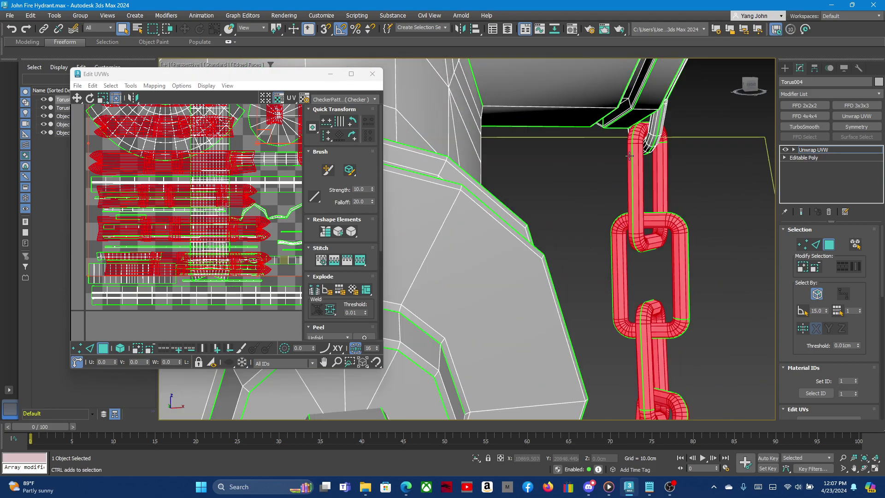
pyautogui.scroll(-3, 620, 195)
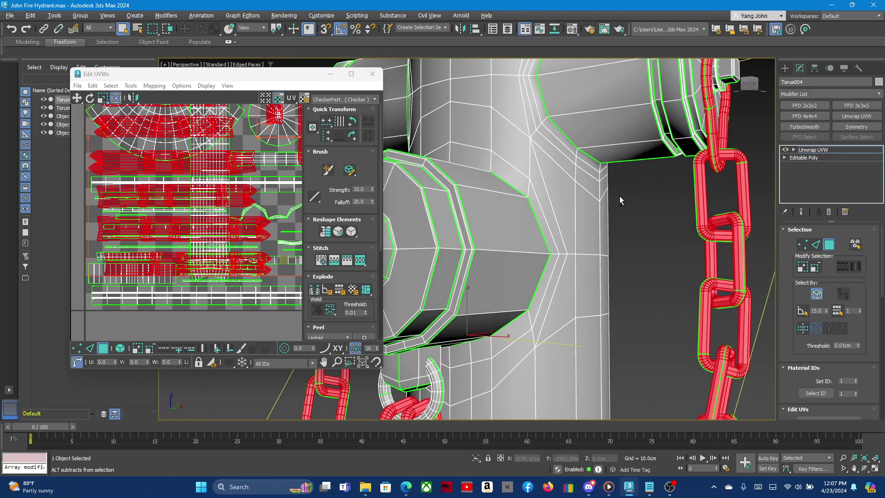
pyautogui.scroll(-3, 620, 194)
pyautogui.scroll(-3, 628, 198)
pyautogui.keyDown('alt'); pyautogui.moveTo(637, 200); pyautogui.dragTo(563, 284, button='middle'); pyautogui.keyUp('alt')
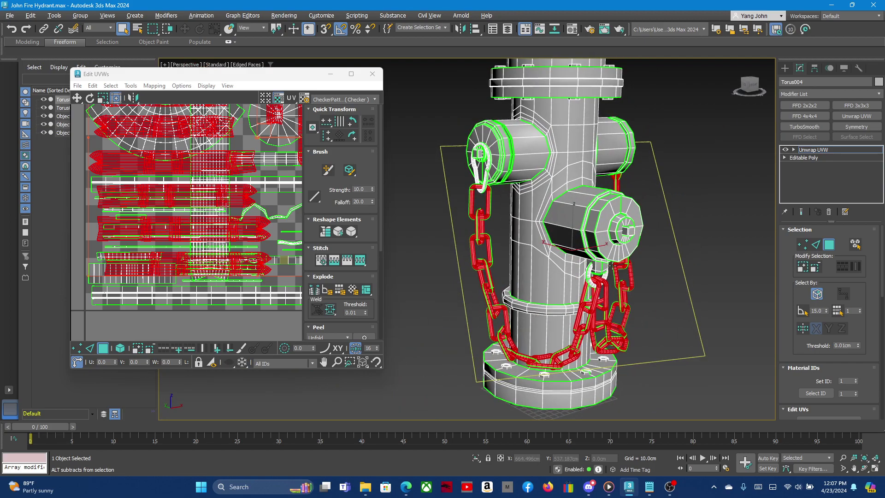
pyautogui.scroll(3, 563, 284)
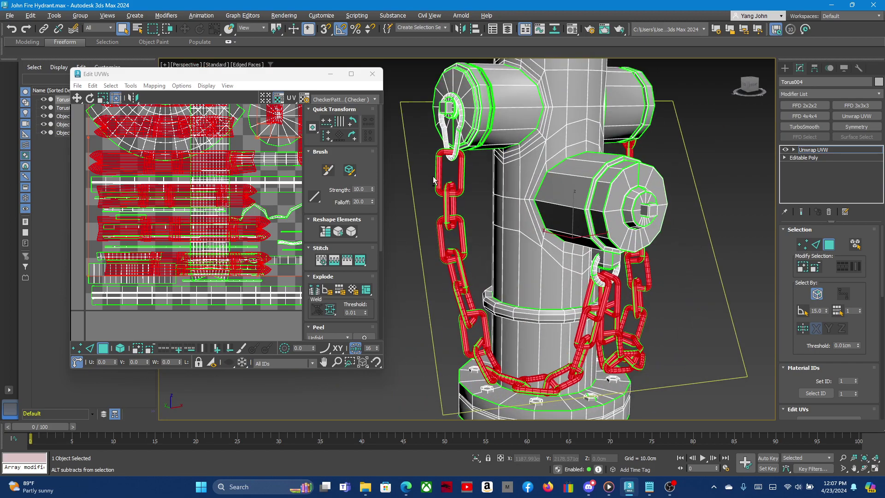
# Add the upper and lower chain hooks to the selection.
pyautogui.scroll(3, 440, 129)
pyautogui.keyDown('ctrl'); pyautogui.click(464, 133); pyautogui.keyUp('ctrl')
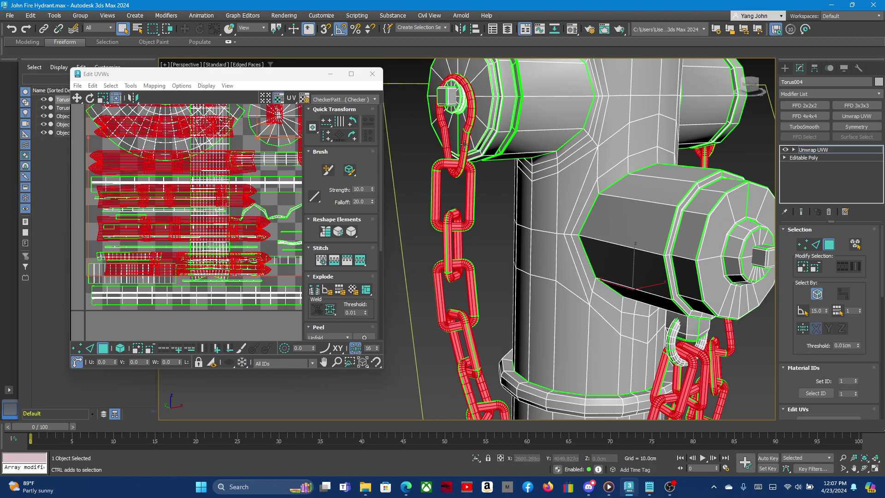
pyautogui.keyDown('ctrl'); pyautogui.click(673, 332); pyautogui.keyUp('ctrl')
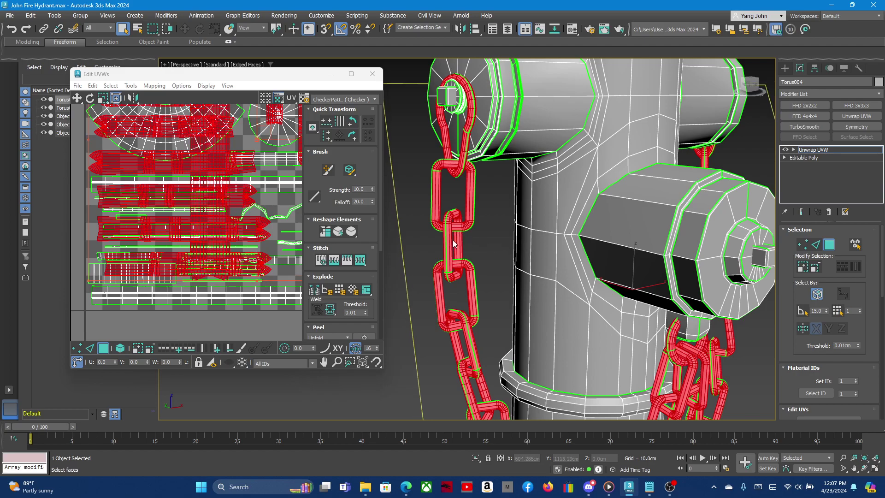
pyautogui.scroll(-5, 242, 192)
pyautogui.scroll(3, 242, 193)
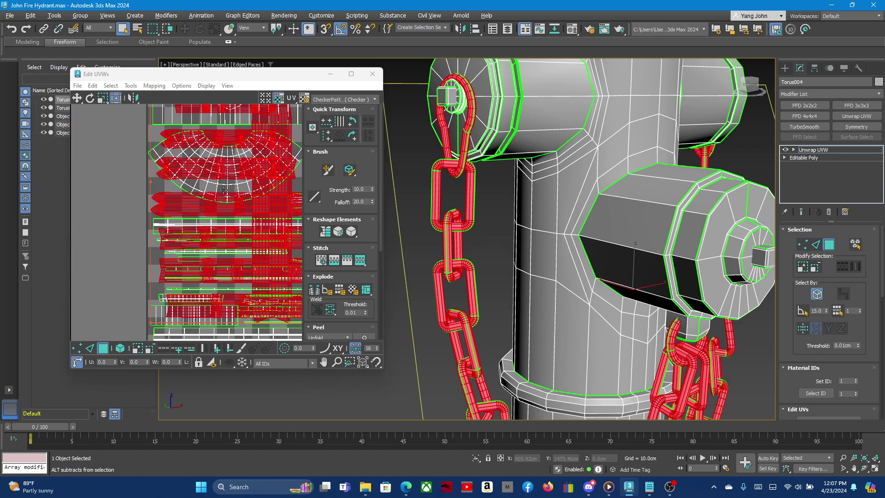
pyautogui.scroll(-2, 241, 192)
pyautogui.scroll(-2, 185, 190)
# Move all chain UV shells into the tile below and maximize the Edit UVWs window.
pyautogui.moveTo(184, 189); pyautogui.dragTo(188, 313)
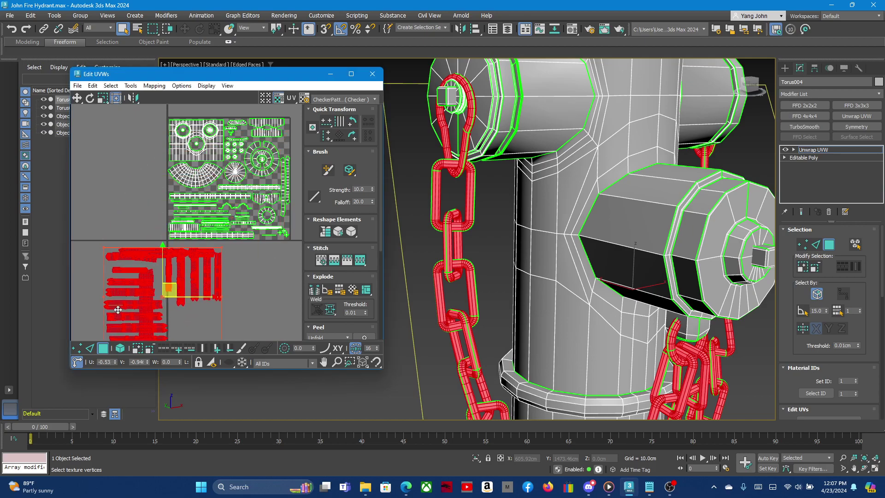
pyautogui.scroll(-2, 210, 190)
pyautogui.scroll(2, 210, 190)
pyautogui.scroll(1, 208, 180)
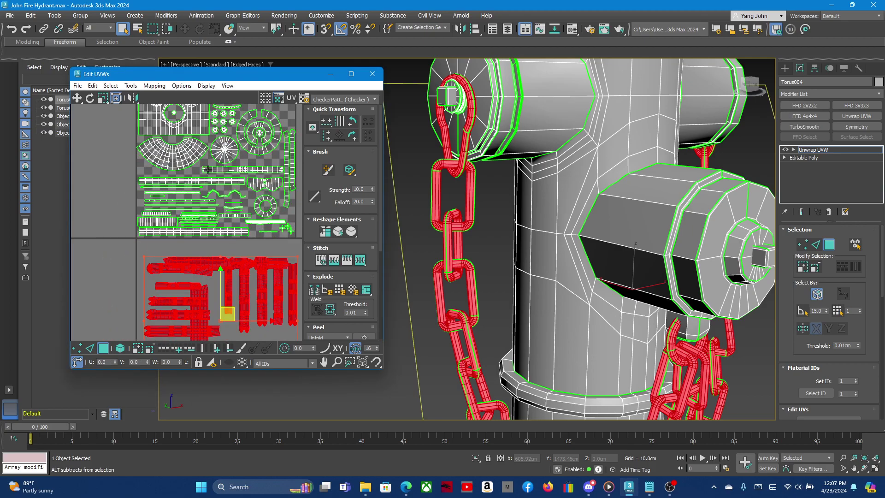
pyautogui.scroll(-2, 207, 169)
pyautogui.scroll(2, 202, 159)
pyautogui.scroll(-1, 206, 167)
pyautogui.scroll(3, 206, 166)
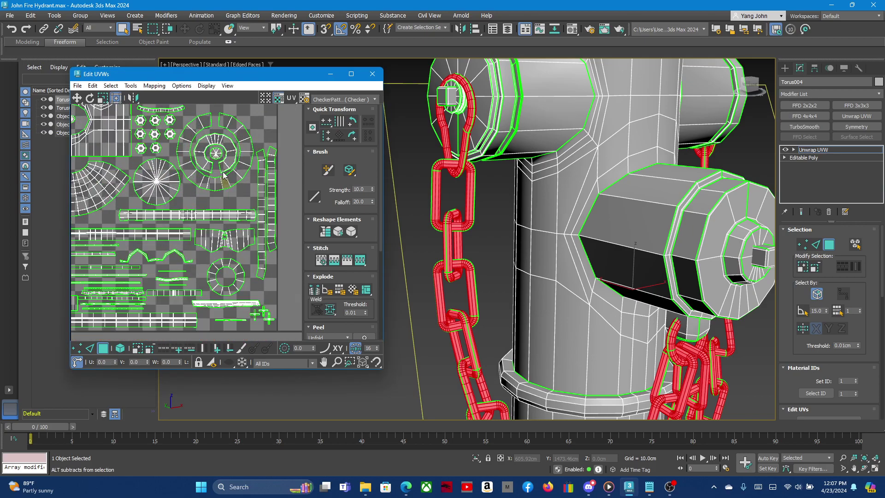
pyautogui.click(357, 73)
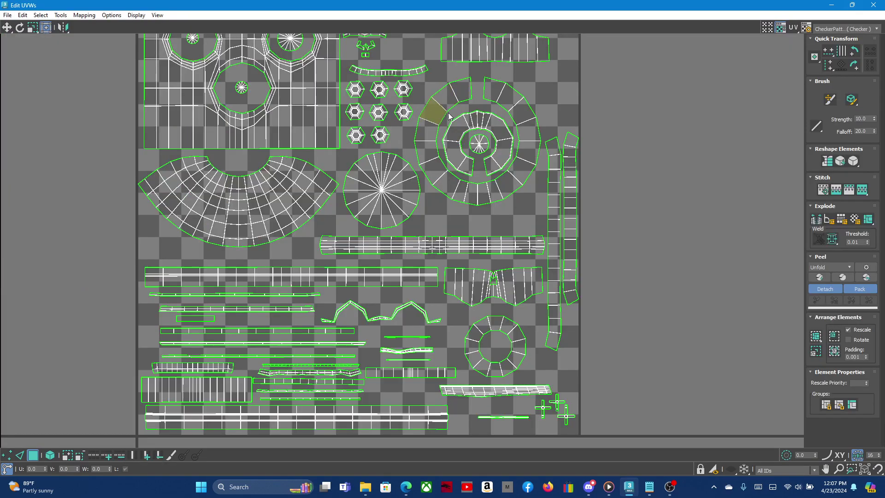
# Select the whole left chain UV island.
pyautogui.scroll(1, 431, 113)
pyautogui.scroll(2, 518, 97)
pyautogui.scroll(-4, 519, 97)
pyautogui.scroll(-2, 521, 186)
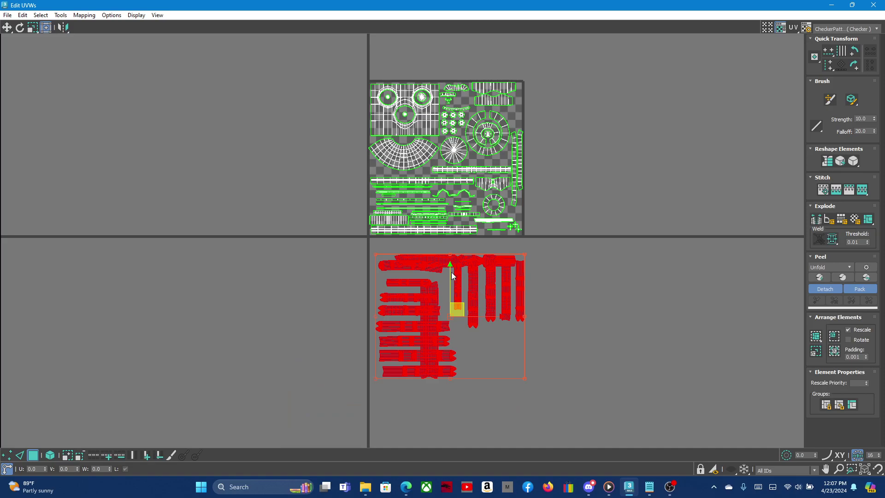
pyautogui.scroll(3, 450, 274)
pyautogui.scroll(1, 446, 272)
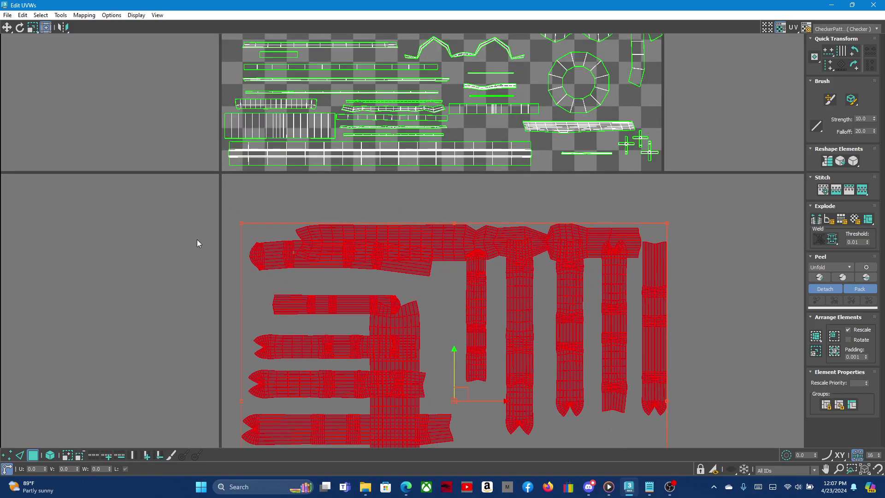
pyautogui.click(176, 248)
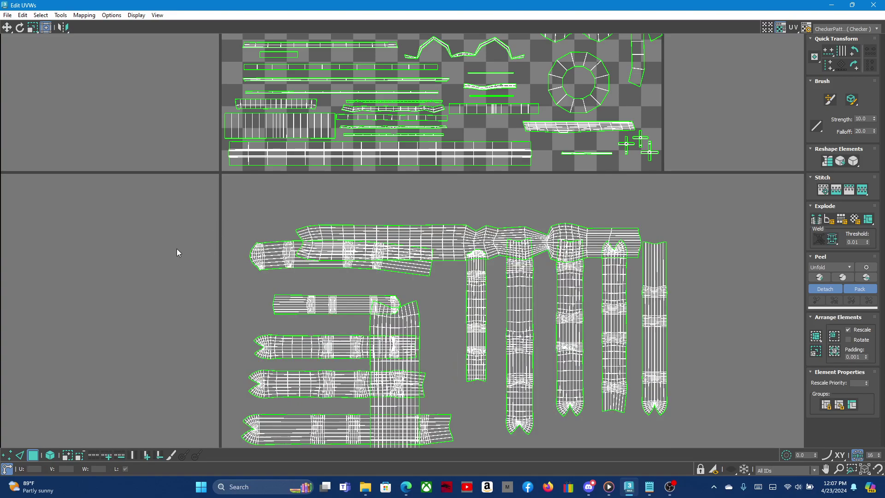
pyautogui.click(264, 249)
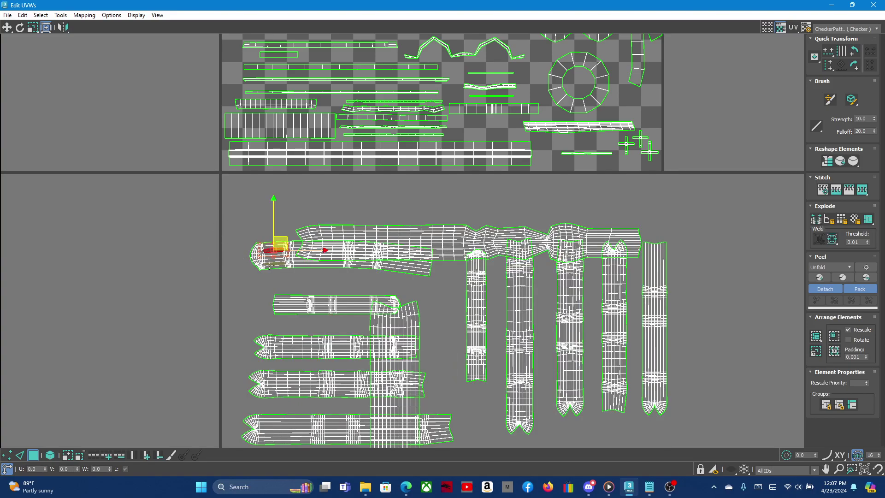
pyautogui.doubleClick(269, 265)
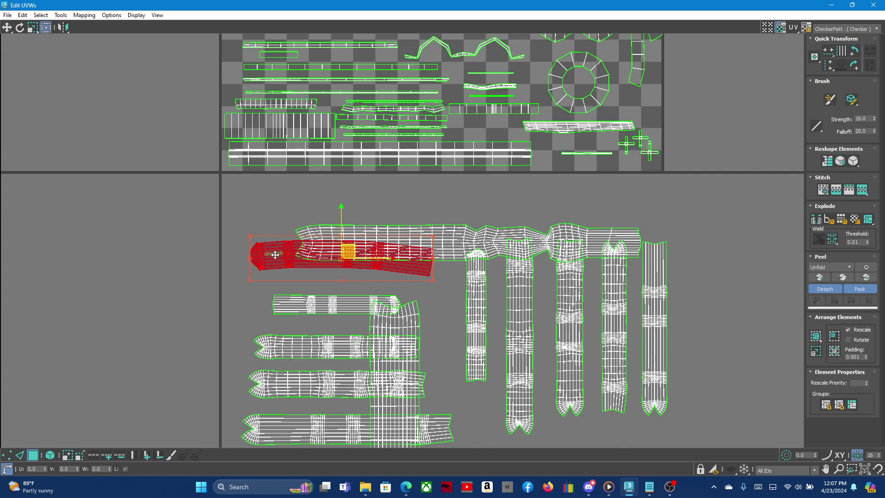
# Move the left strip, put it back, and restore Edit UVWs to a floating window.
pyautogui.moveTo(275, 255)
pyautogui.mouseDown()
pyautogui.moveTo(247, 289)
pyautogui.moveTo(299, 266)
pyautogui.mouseUp()
pyautogui.click(226, 257)
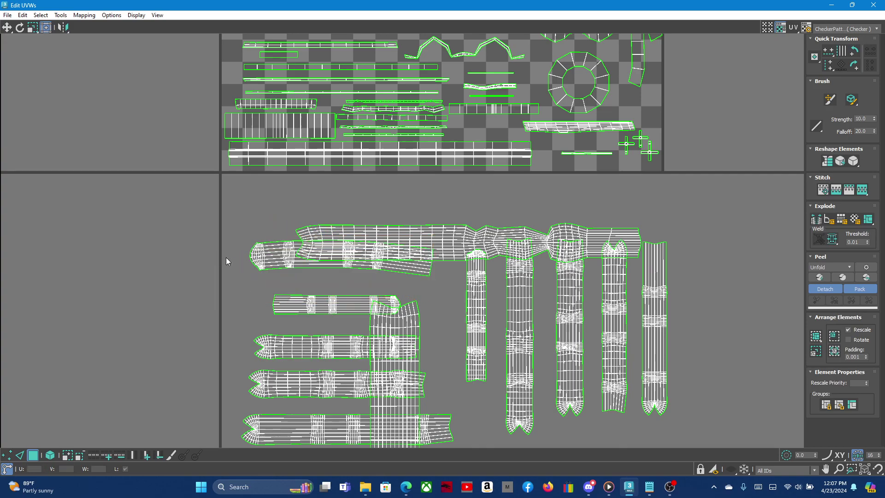
pyautogui.click(266, 258)
pyautogui.click(852, 6)
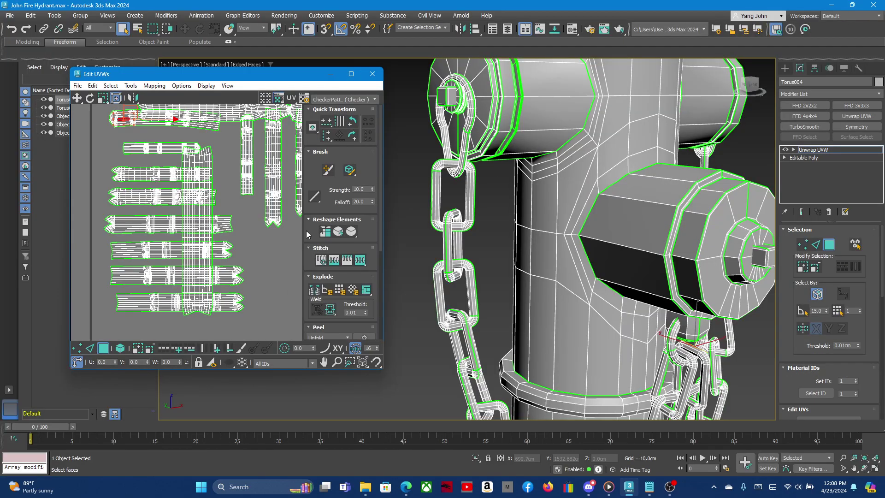
pyautogui.doubleClick(161, 122)
pyautogui.scroll(-3, 594, 327)
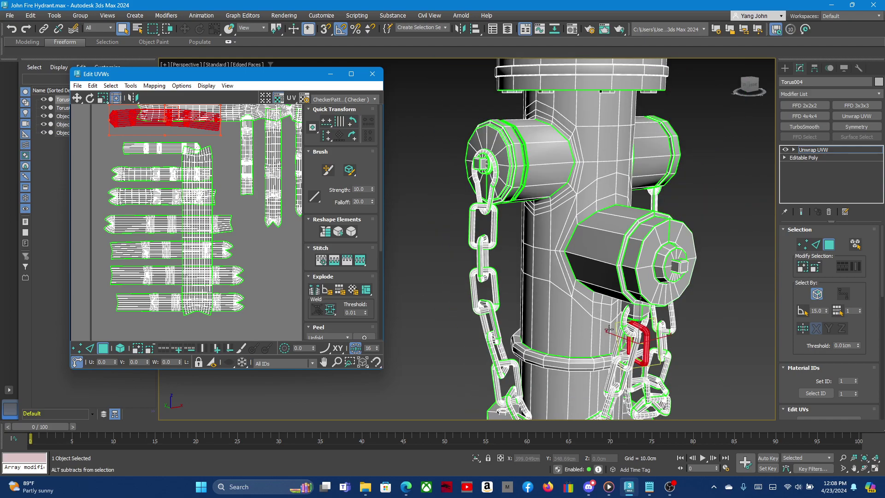
pyautogui.keyDown('alt'); pyautogui.moveTo(594, 327); pyautogui.dragTo(650, 354, button='middle'); pyautogui.keyUp('alt')
pyautogui.scroll(3, 650, 354)
pyautogui.scroll(-1, 158, 178)
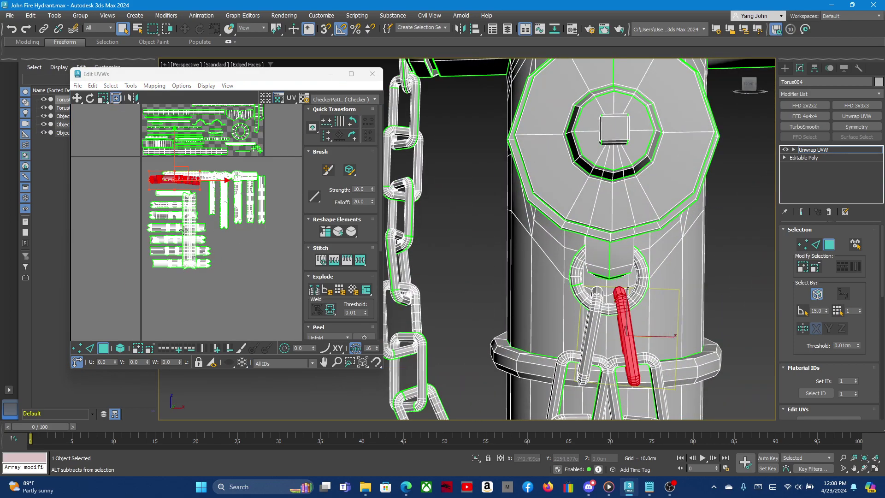
pyautogui.scroll(3, 159, 178)
pyautogui.scroll(-3, 158, 178)
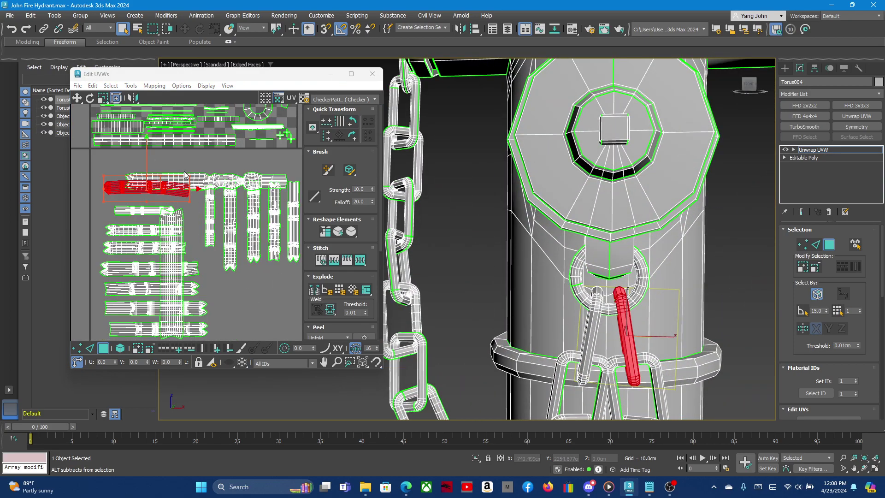
pyautogui.scroll(2, 208, 181)
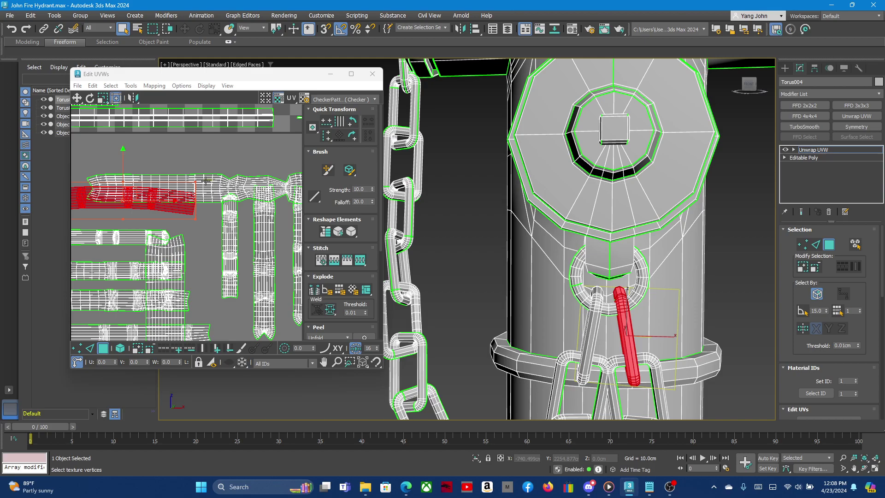
pyautogui.click(593, 326)
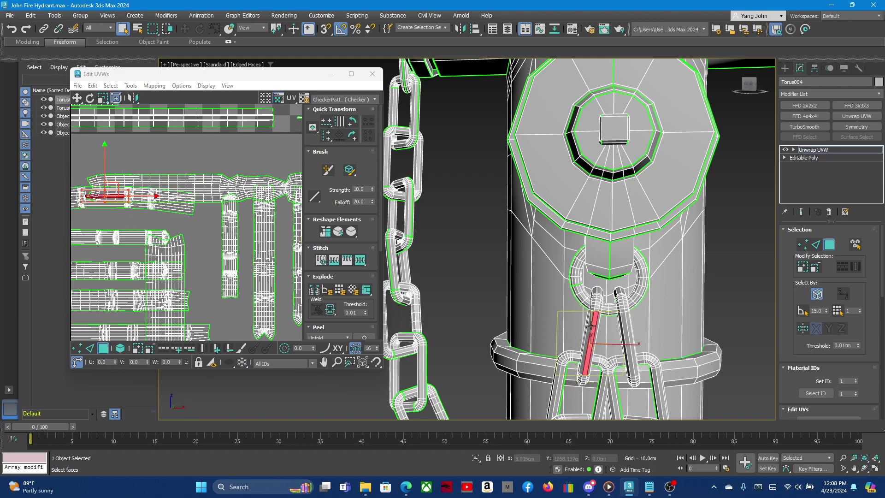
pyautogui.doubleClick(589, 325)
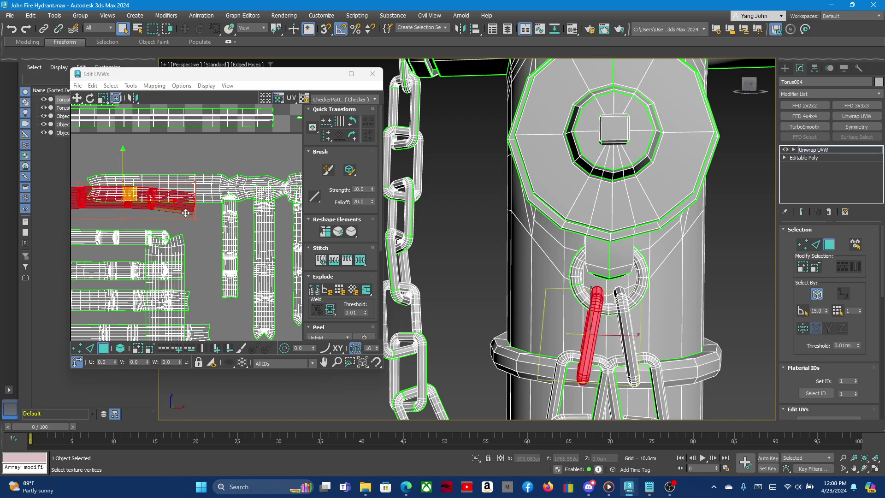
pyautogui.click(200, 194)
pyautogui.scroll(-2, 200, 193)
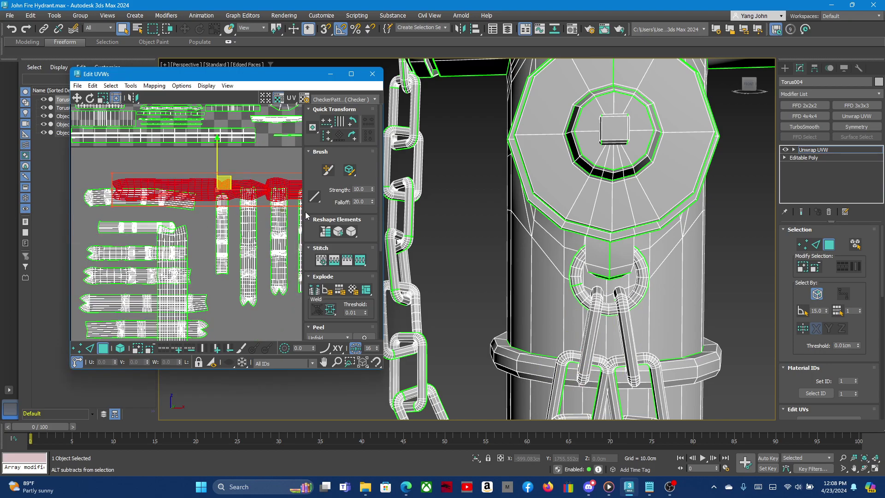
pyautogui.scroll(-3, 492, 232)
pyautogui.scroll(-2, 492, 232)
pyautogui.scroll(-2, 508, 224)
pyautogui.keyDown('alt'); pyautogui.moveTo(507, 223); pyautogui.dragTo(544, 221, button='middle'); pyautogui.keyUp('alt')
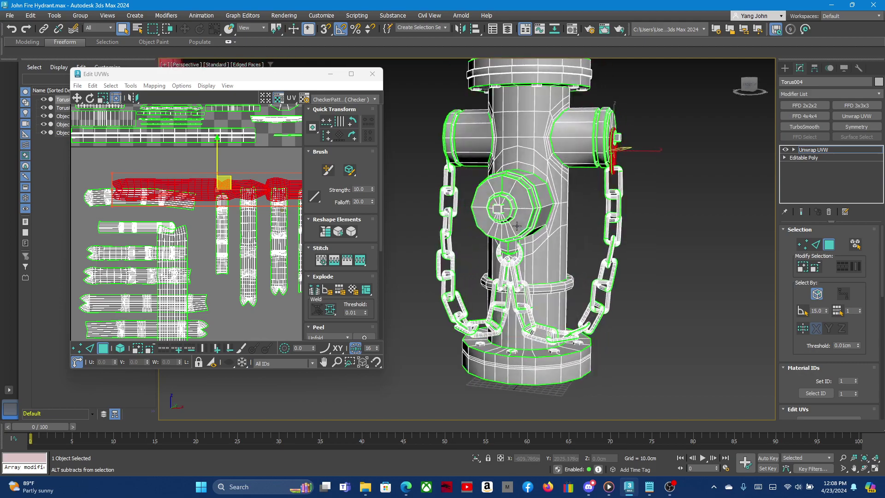
pyautogui.scroll(-1, 185, 184)
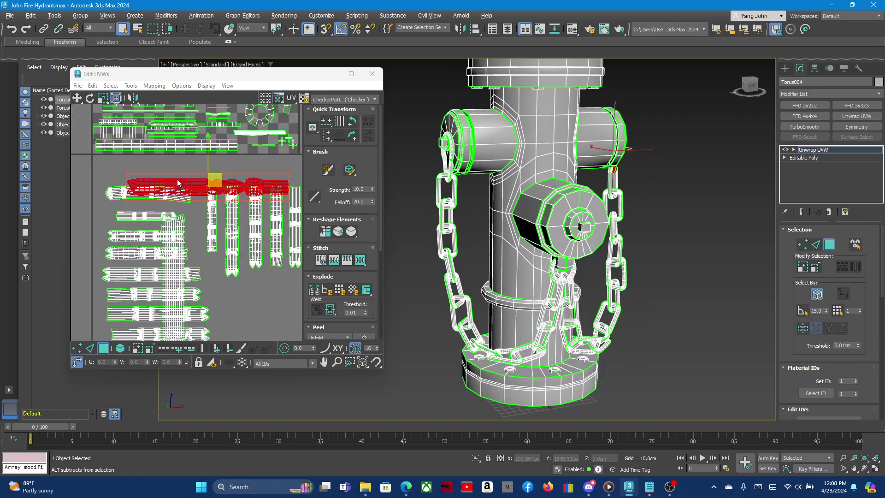
pyautogui.scroll(-1, 177, 179)
pyautogui.scroll(1, 195, 203)
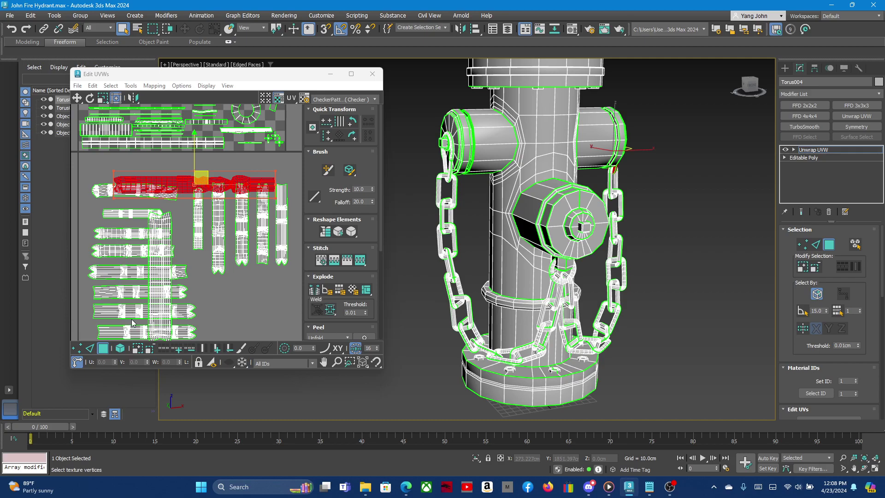
pyautogui.scroll(-2, 157, 207)
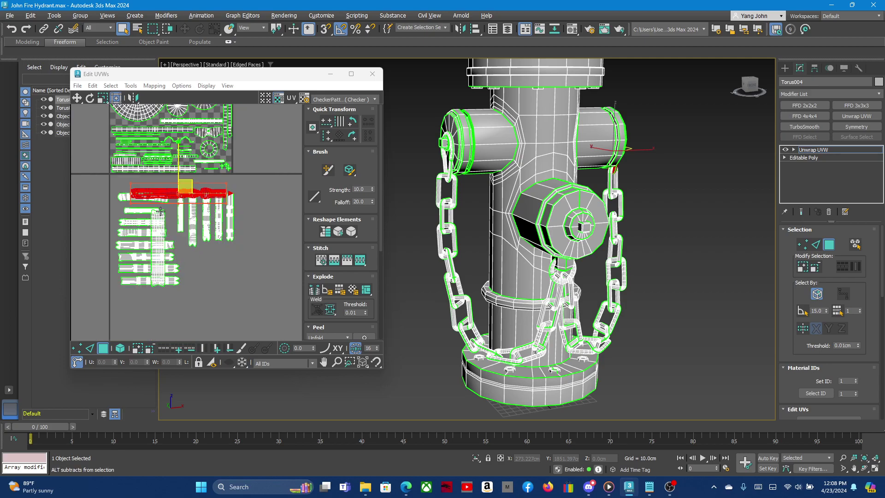
pyautogui.scroll(-2, 157, 208)
pyautogui.scroll(2, 175, 184)
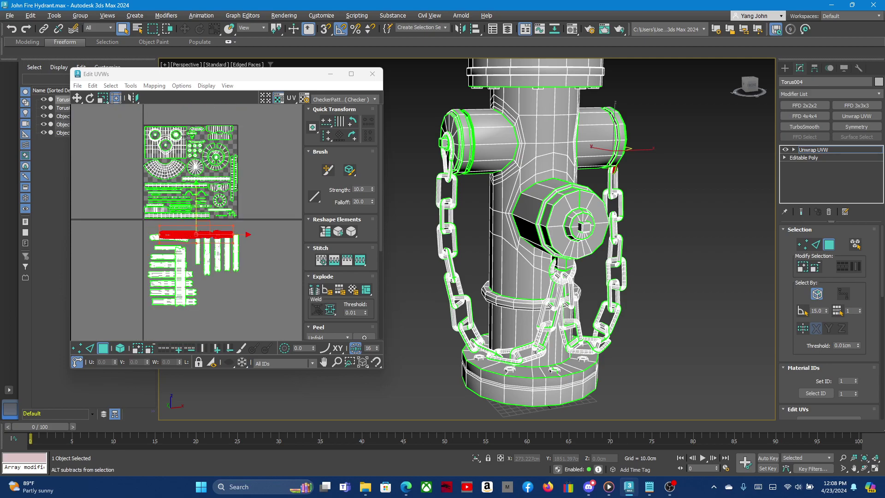
pyautogui.scroll(1, 175, 231)
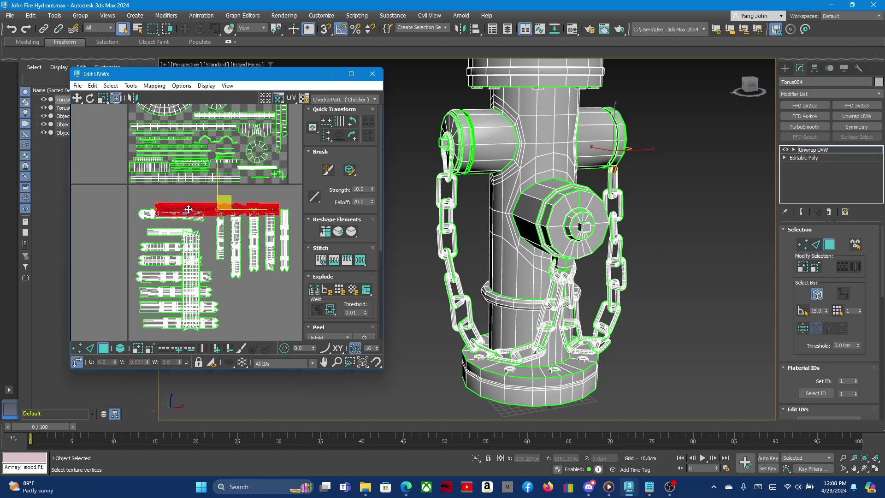
pyautogui.moveTo(189, 211); pyautogui.dragTo(192, 195)
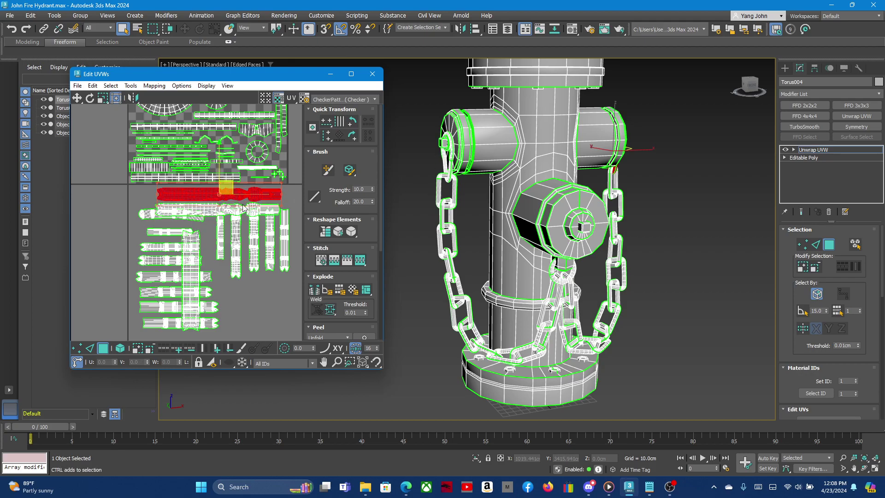
pyautogui.moveTo(208, 195); pyautogui.dragTo(208, 210)
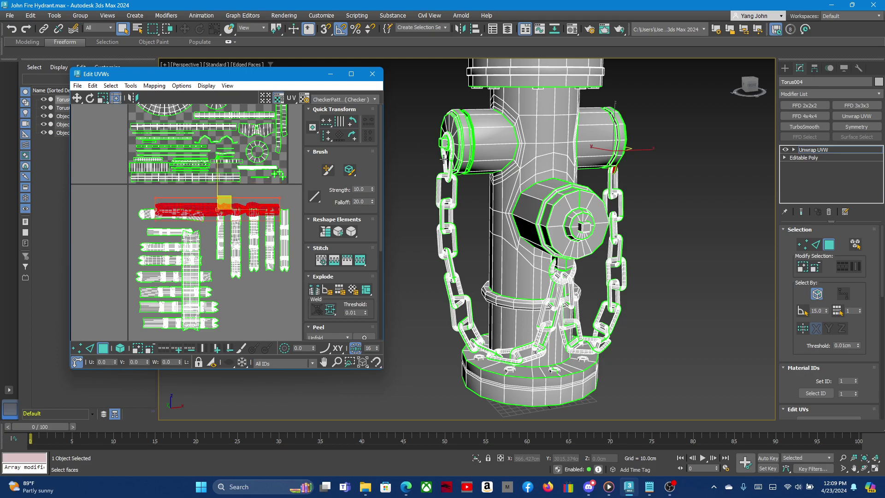
# Nudge the top chain UV strip up slightly.
pyautogui.scroll(2, 446, 135)
pyautogui.scroll(2, 446, 133)
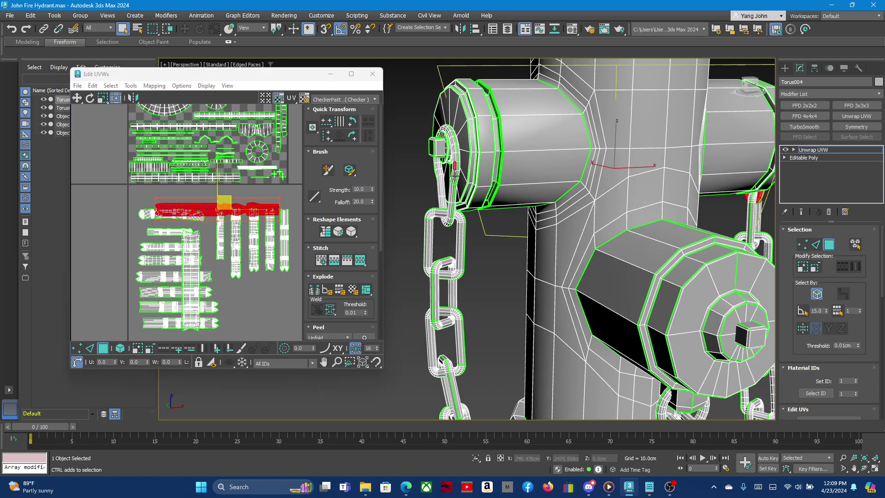
pyautogui.moveTo(192, 212); pyautogui.dragTo(192, 199)
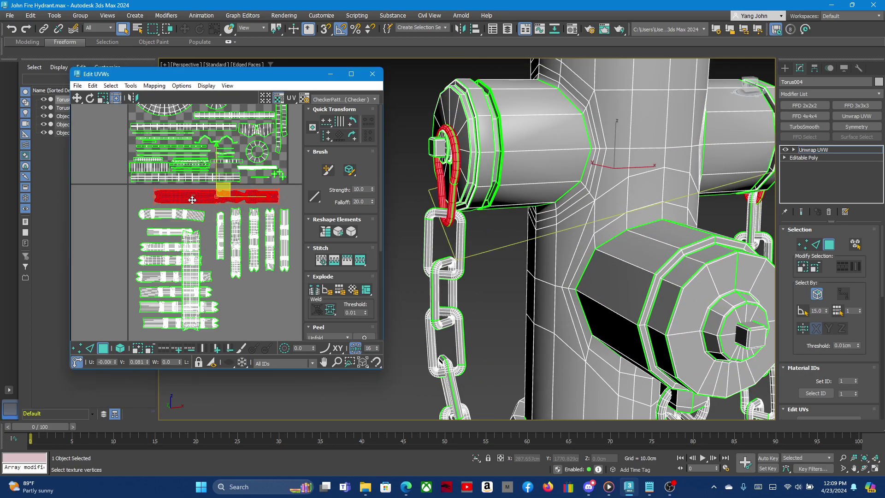
pyautogui.scroll(-2, 182, 208)
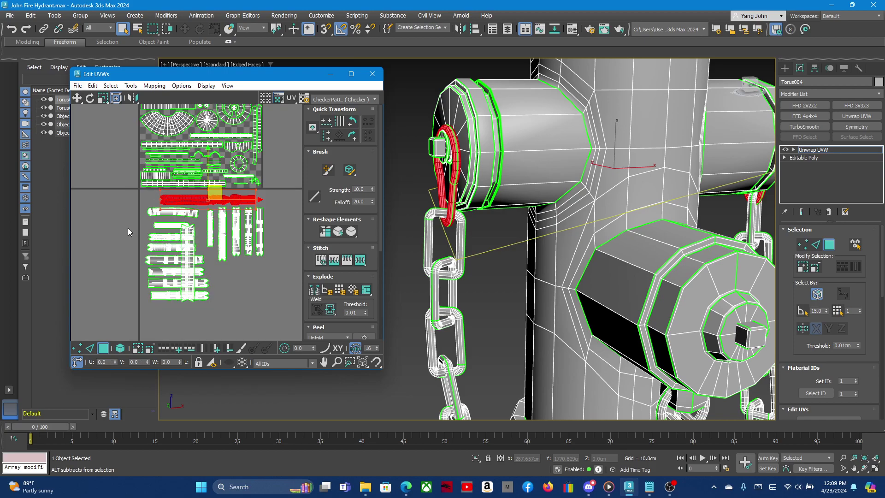
pyautogui.scroll(1, 170, 234)
pyautogui.scroll(1, 171, 234)
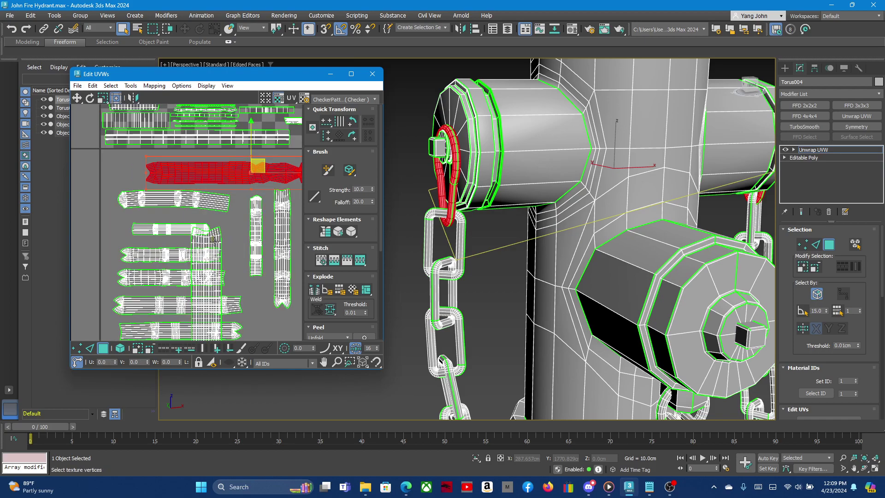
# Move the vertical chain-link island below the other islands and deselect it.
pyautogui.click(214, 240)
pyautogui.doubleClick(198, 244)
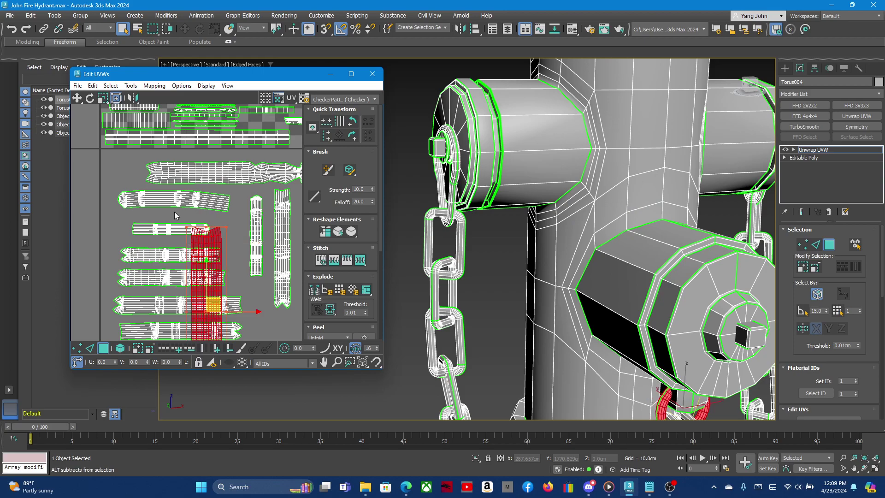
pyautogui.scroll(-3, 175, 215)
pyautogui.moveTo(191, 257)
pyautogui.mouseDown()
pyautogui.moveTo(194, 277)
pyautogui.moveTo(265, 291)
pyautogui.mouseUp()
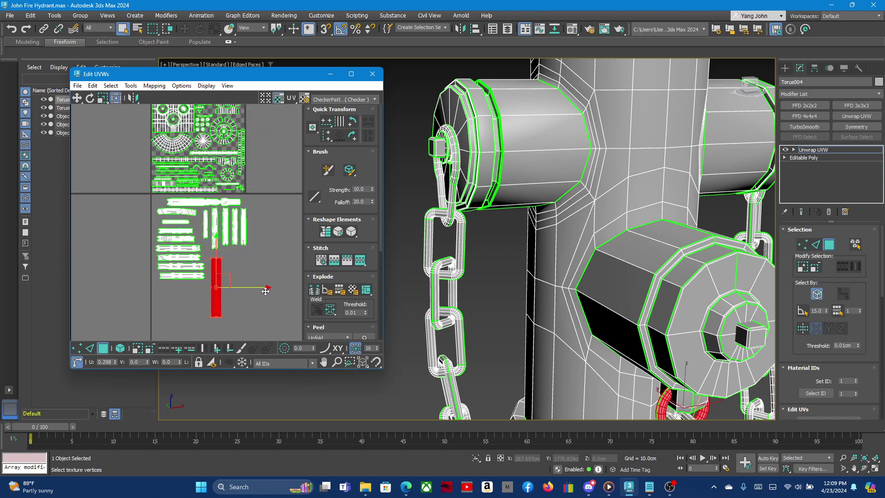
pyautogui.moveTo(216, 271); pyautogui.dragTo(215, 269)
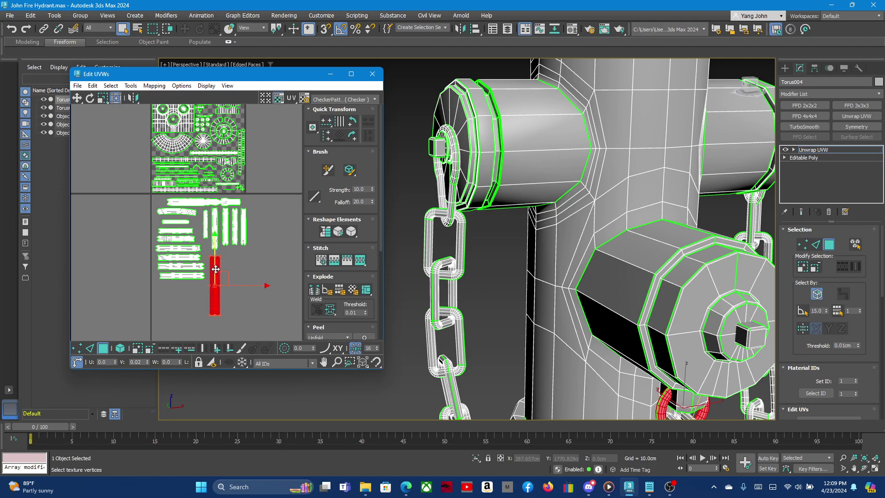
pyautogui.click(142, 271)
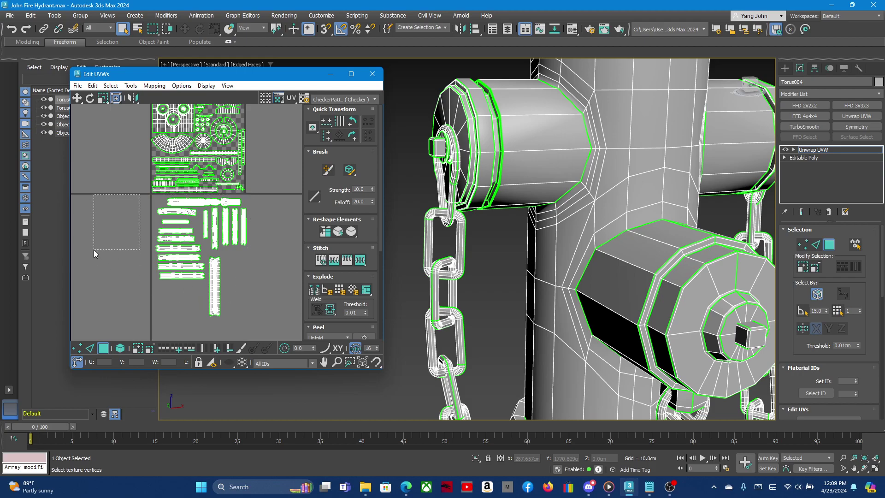
# Box-select all the chain UV islands in the lower area below the tile.
pyautogui.moveTo(260, 303); pyautogui.dragTo(93, 250)
pyautogui.moveTo(120, 199); pyautogui.dragTo(118, 240)
pyautogui.moveTo(129, 198); pyautogui.dragTo(258, 322)
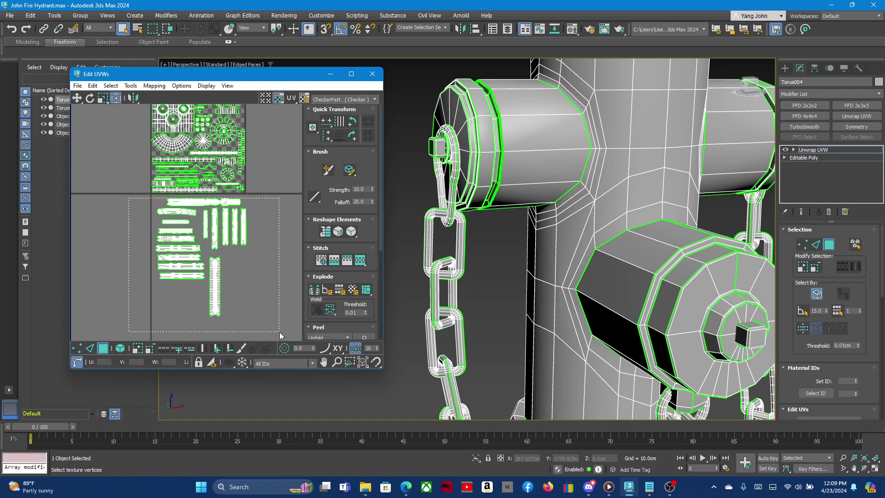
pyautogui.scroll(1, 198, 207)
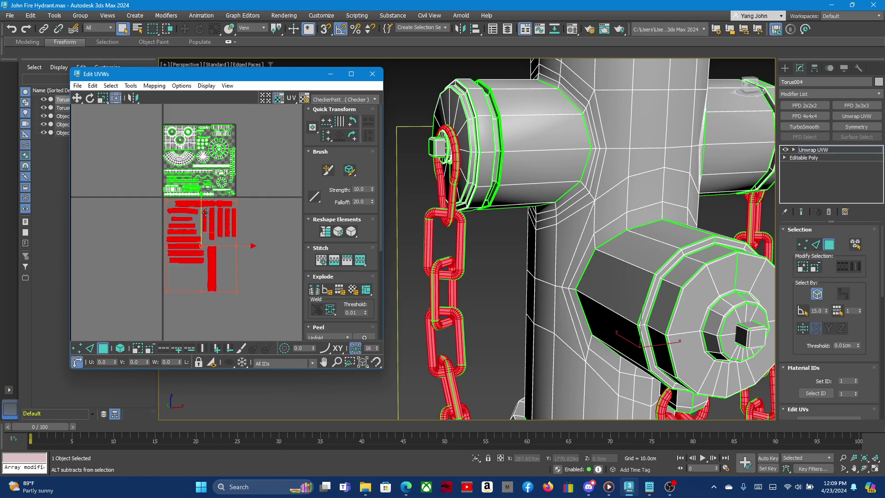
pyautogui.scroll(-2, 198, 207)
pyautogui.scroll(3, 200, 194)
pyautogui.scroll(2, 202, 143)
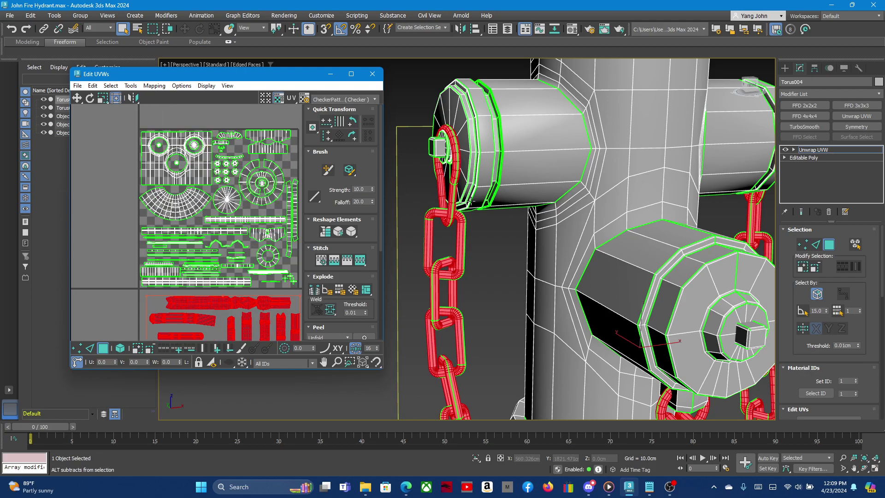
# Frame the whole hydrant and chain, zoom in, and select the base ring's UV island.
pyautogui.press('z')
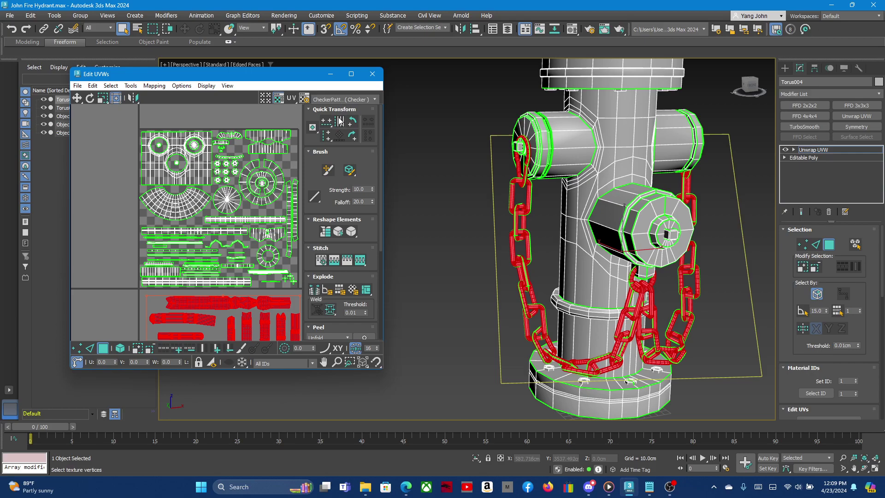
pyautogui.scroll(1, 271, 164)
pyautogui.scroll(1, 243, 167)
pyautogui.scroll(2, 242, 167)
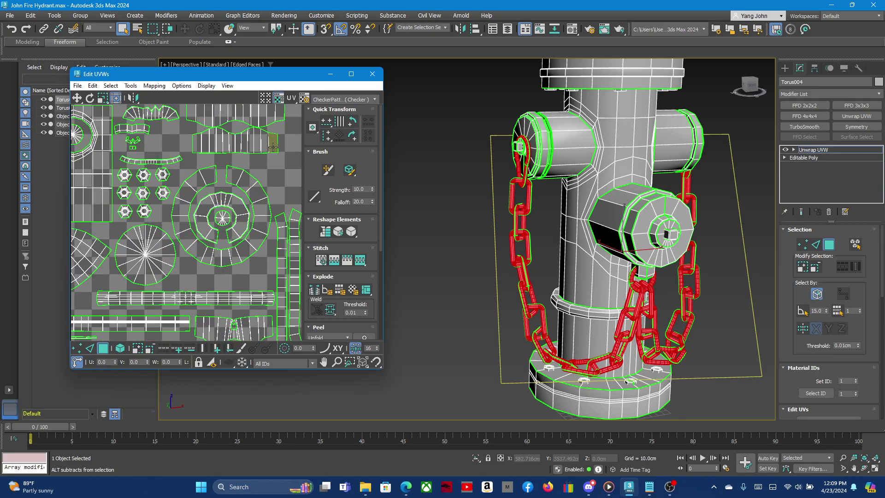
pyautogui.click(239, 177)
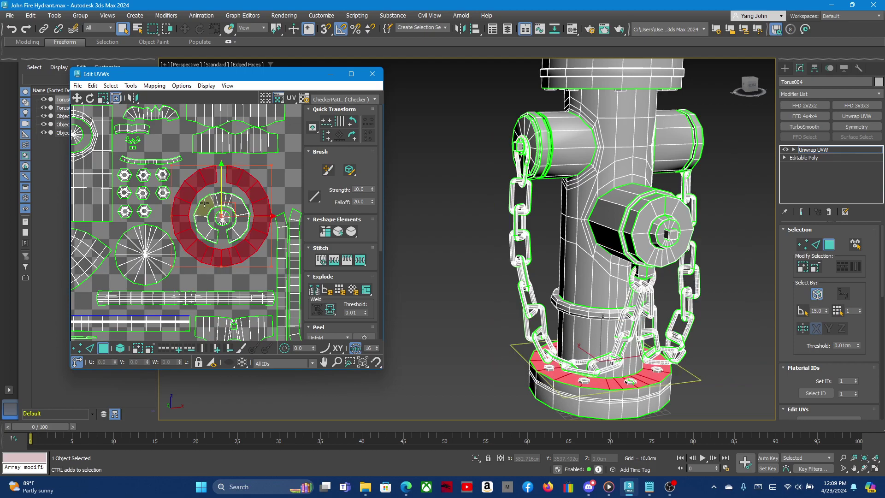
# Add the cap's inner circular and small centre islands, then clear the face selection.
pyautogui.keyDown('ctrl'); pyautogui.click(223, 210); pyautogui.keyUp('ctrl')
pyautogui.keyDown('ctrl'); pyautogui.click(222, 219); pyautogui.keyUp('ctrl')
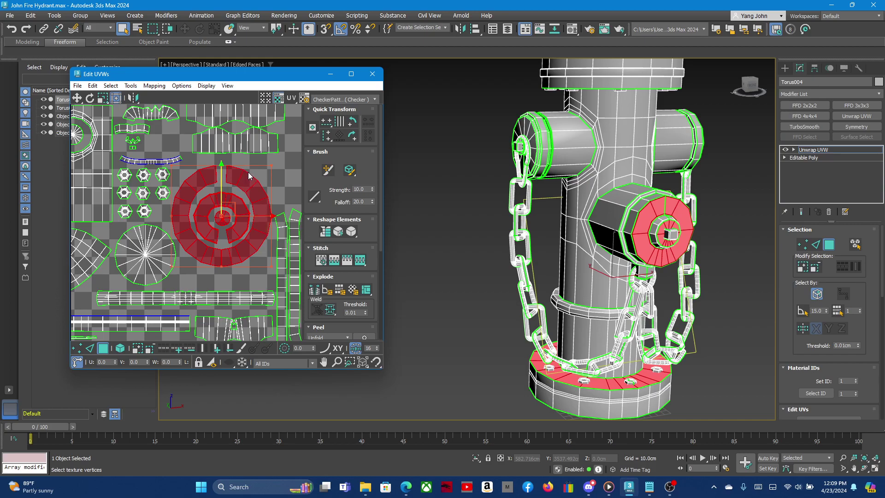
pyautogui.scroll(1, 246, 171)
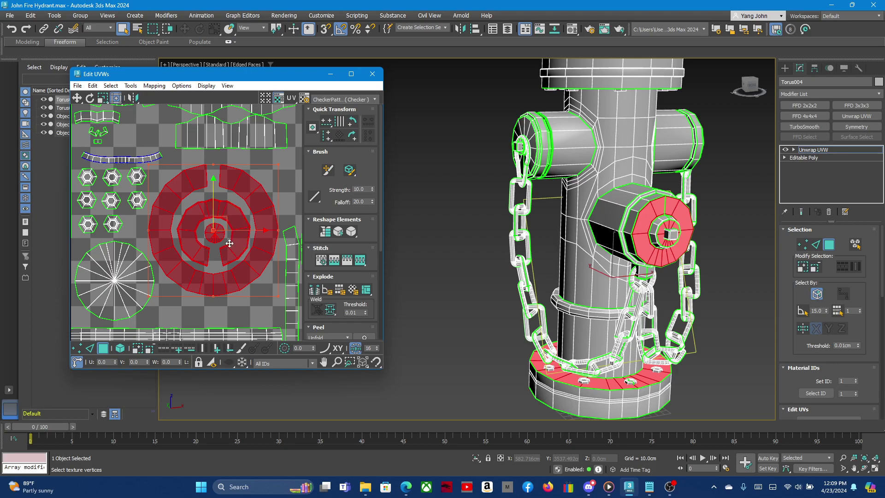
pyautogui.click(264, 177)
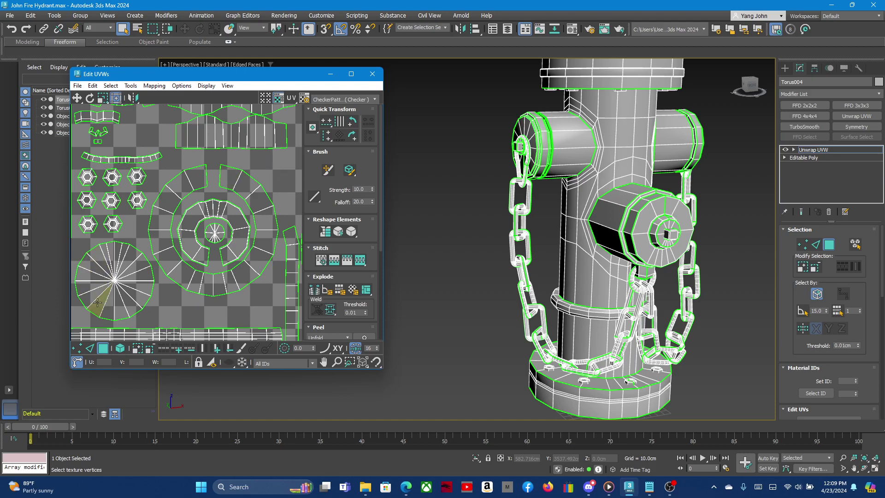
# In UV edge mode, stitch the open edges at the ring's side and top gaps.
pyautogui.click(90, 348)
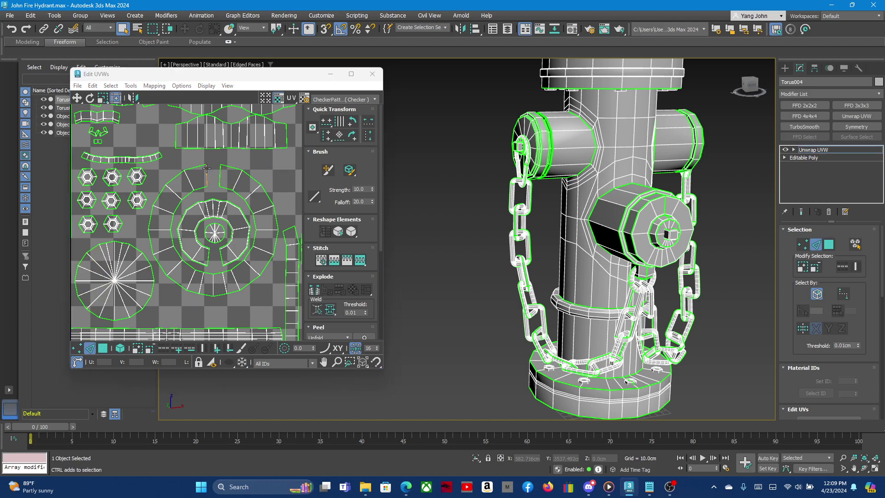
pyautogui.moveTo(202, 164); pyautogui.dragTo(225, 185)
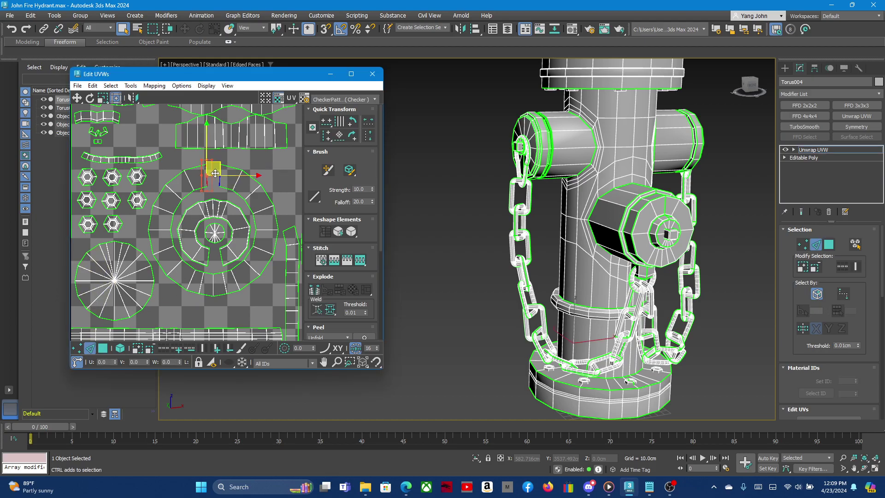
pyautogui.click(359, 261)
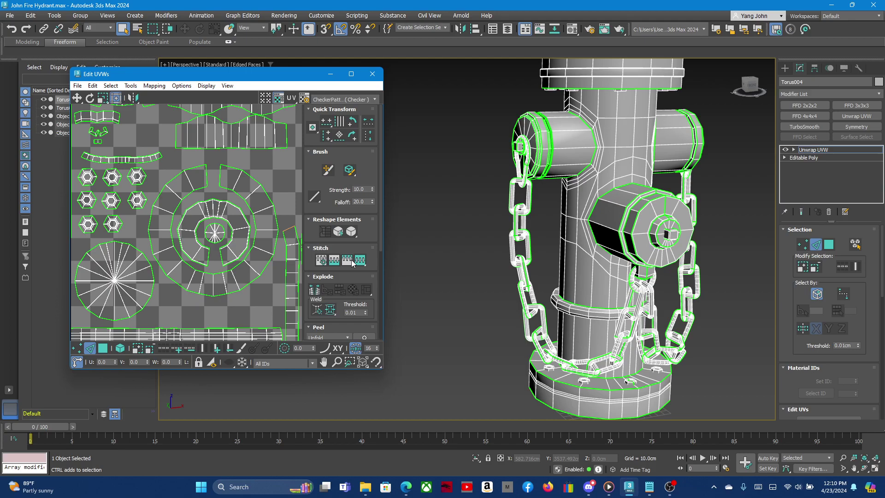
pyautogui.scroll(4, 216, 172)
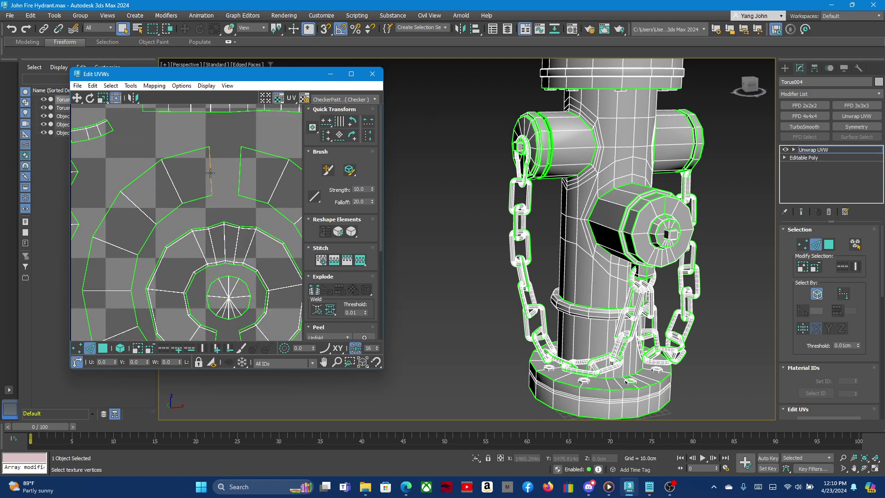
pyautogui.click(210, 173)
pyautogui.click(362, 264)
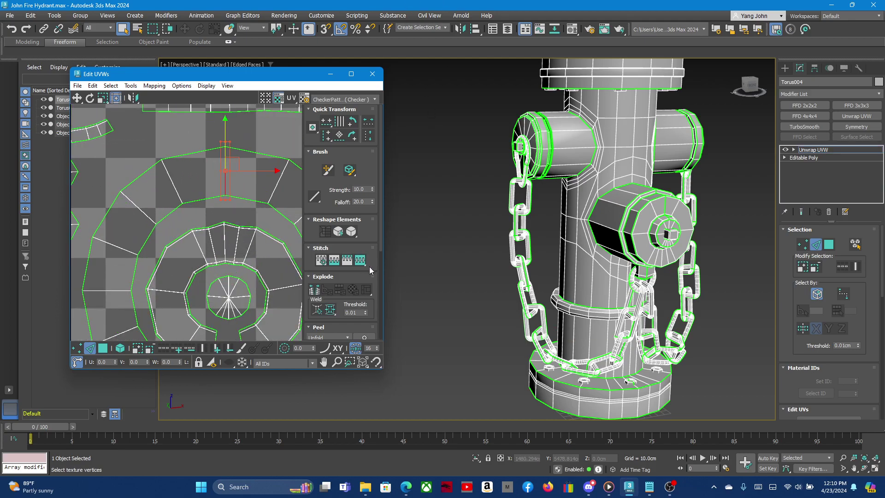
# Stitch the remaining open seam edge of the ring, then clear the edge selection.
pyautogui.scroll(-4, 232, 284)
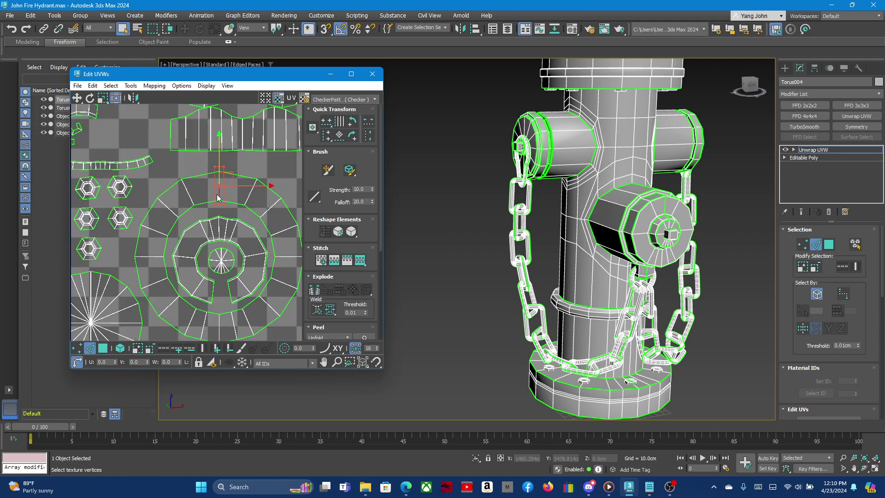
pyautogui.scroll(3, 232, 284)
pyautogui.click(221, 274)
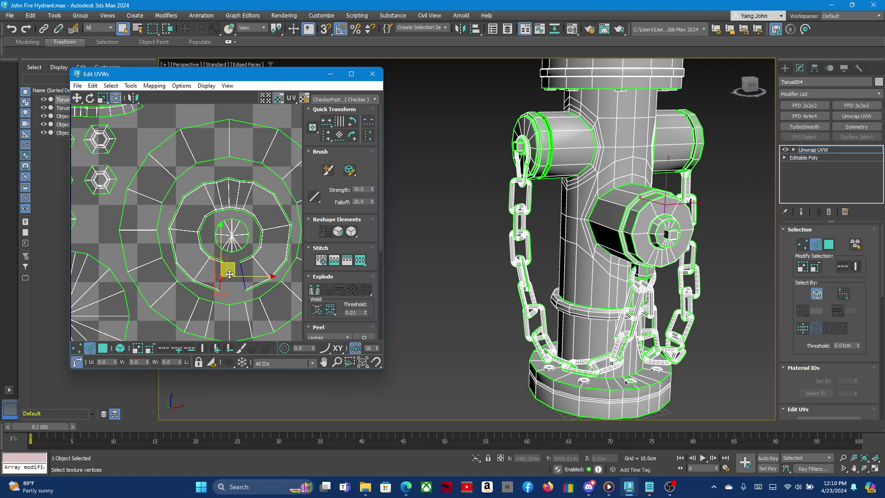
pyautogui.click(360, 261)
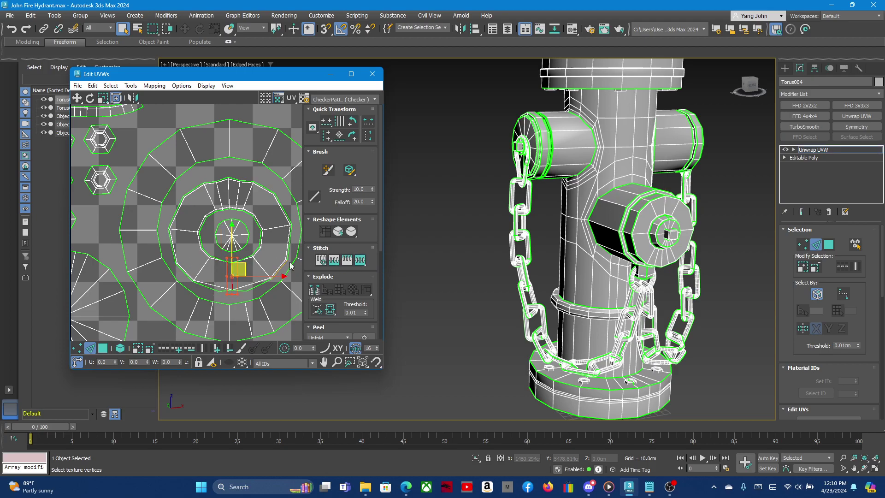
pyautogui.scroll(2, 224, 277)
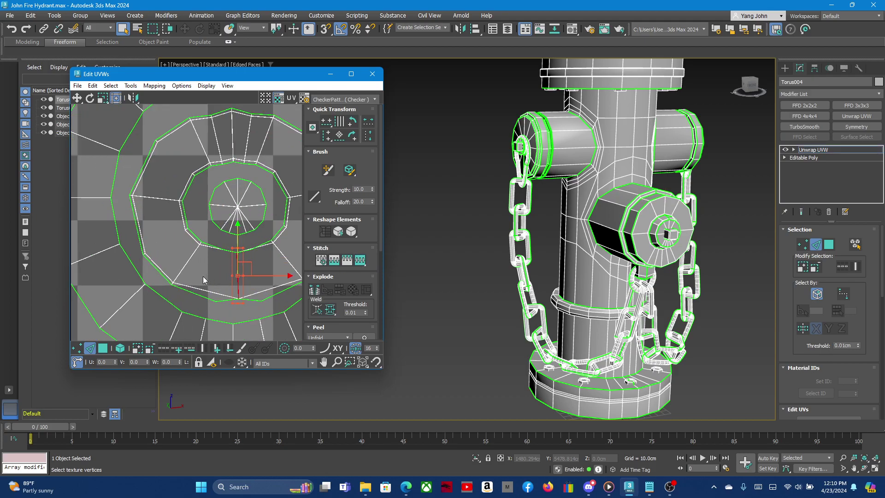
pyautogui.click(203, 274)
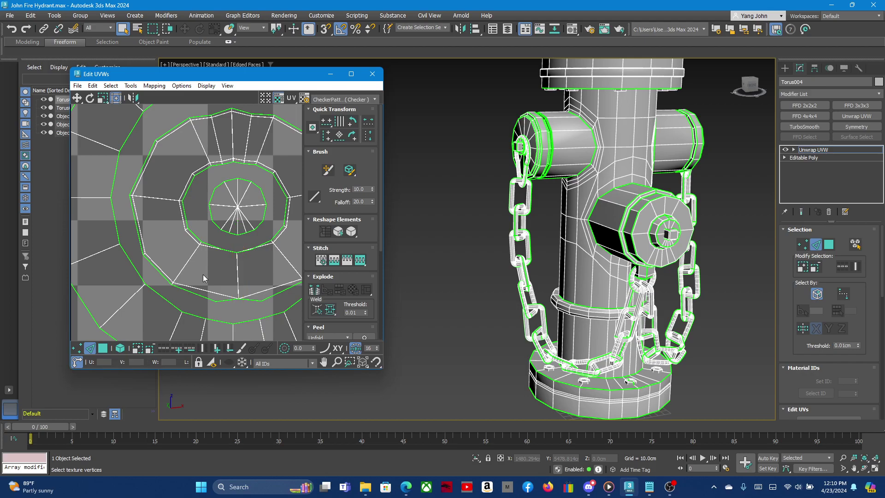
pyautogui.scroll(-2, 203, 275)
pyautogui.scroll(-2, 186, 267)
pyautogui.scroll(-2, 188, 230)
pyautogui.scroll(-2, 181, 212)
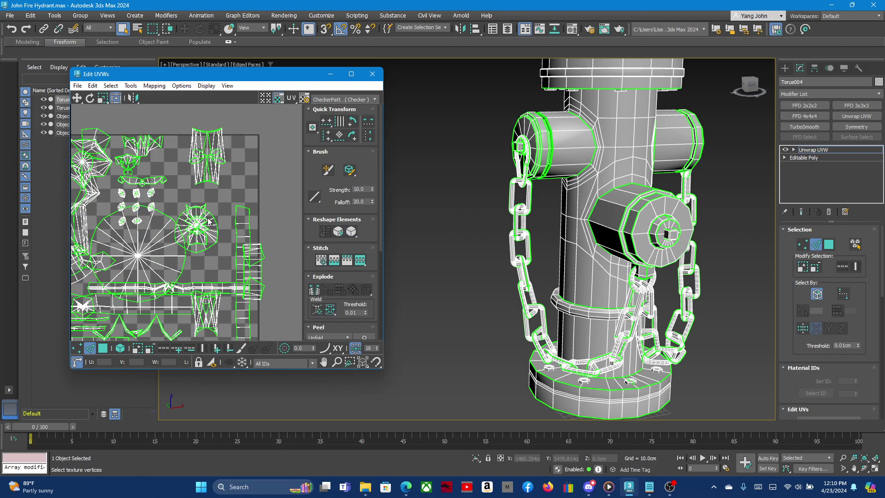
# Undo the distortion to restore the packed layout, then select and frame the cap island's faces.
pyautogui.hotkey('ctrl', 'z')
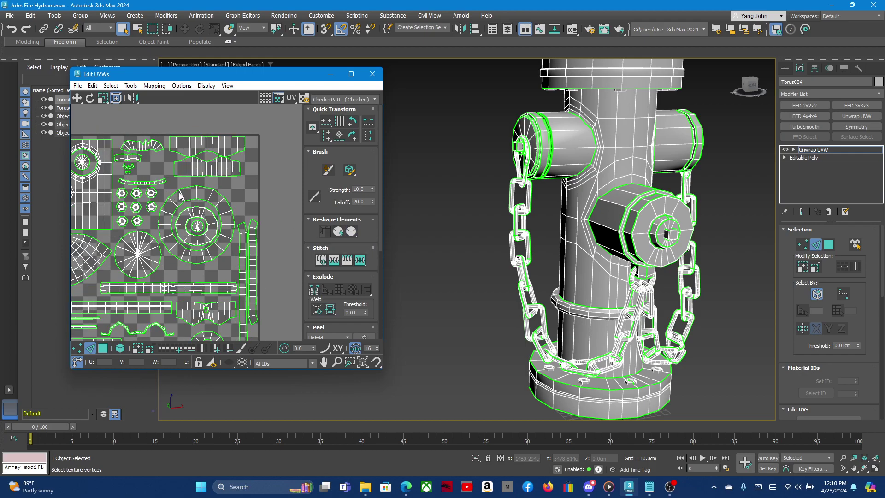
pyautogui.click(222, 207)
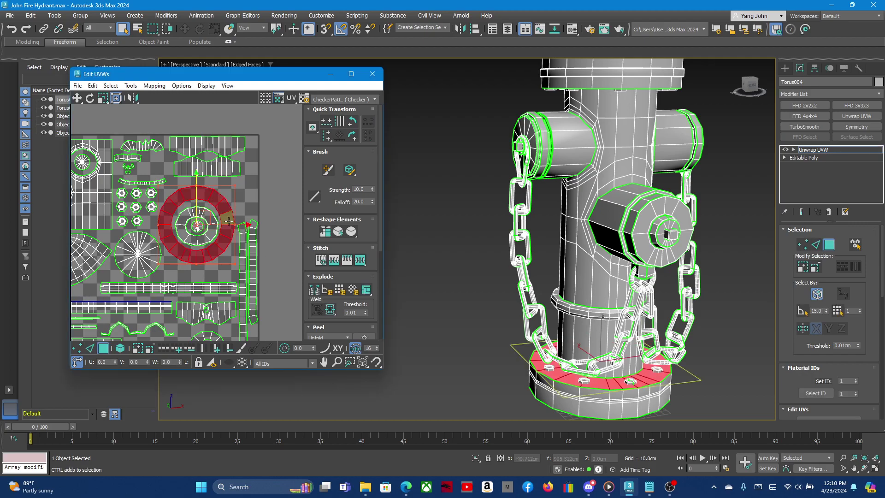
pyautogui.keyDown('shift'); pyautogui.click(226, 217); pyautogui.keyUp('shift')
pyautogui.keyDown('ctrl'); pyautogui.click(209, 217); pyautogui.keyUp('ctrl')
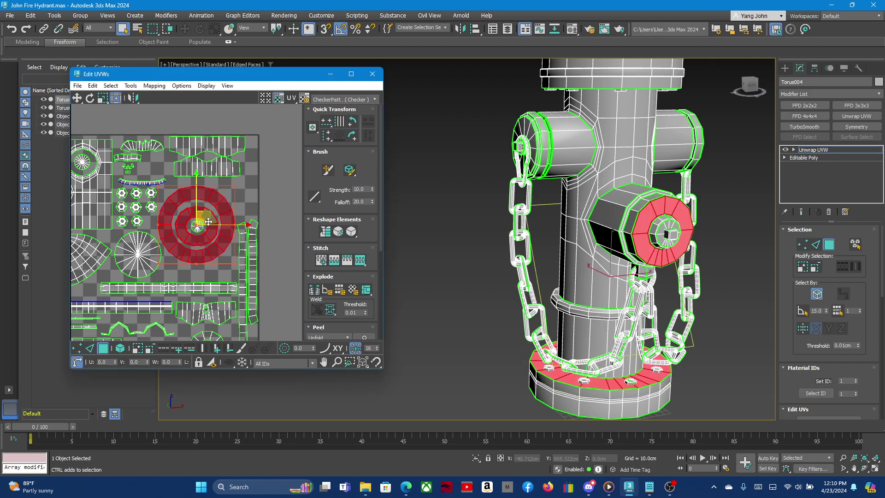
pyautogui.press('z')
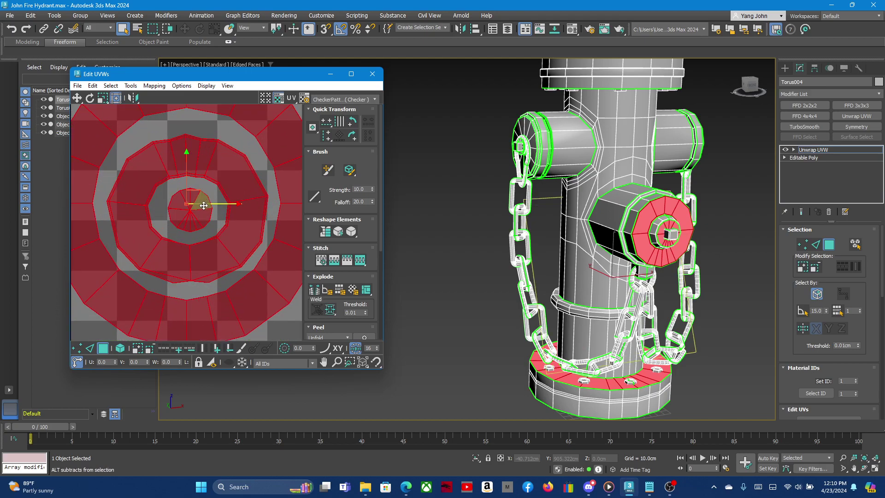
pyautogui.scroll(-5, 216, 207)
pyautogui.scroll(-2, 249, 207)
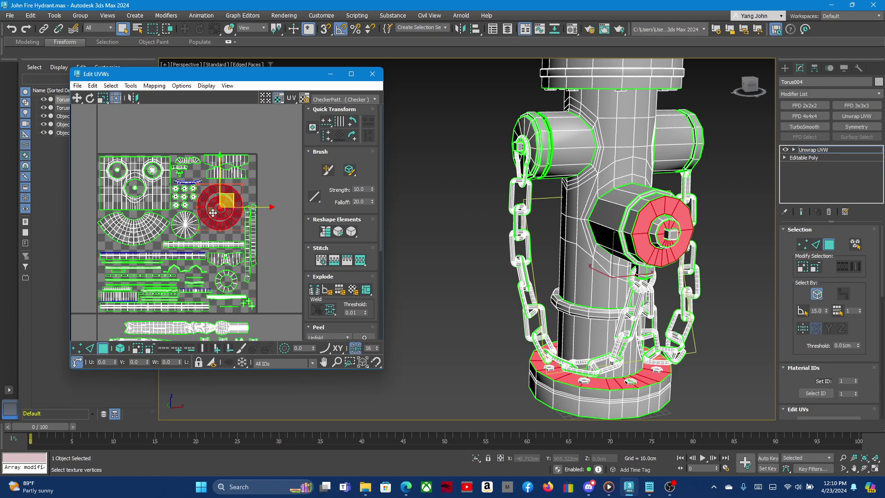
pyautogui.scroll(2, 219, 198)
pyautogui.scroll(2, 207, 194)
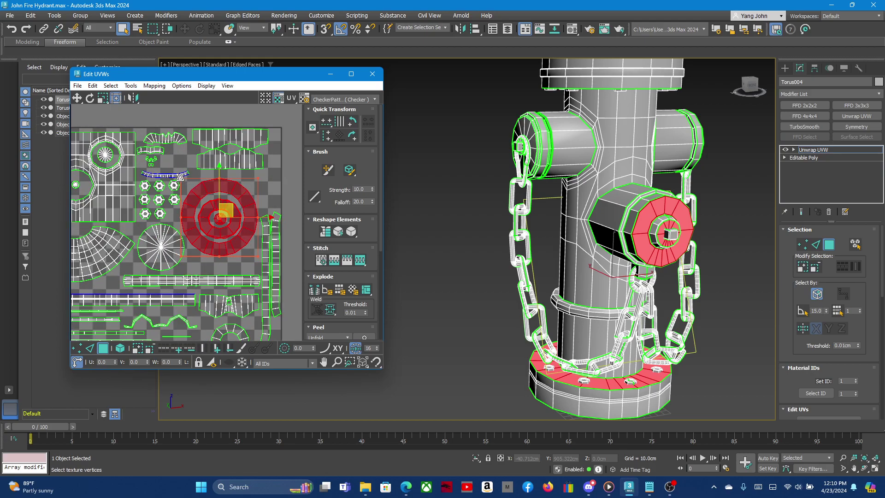
# Scale the cap UV island down to about 66% to fit the tile.
pyautogui.moveTo(179, 177)
pyautogui.mouseDown()
pyautogui.moveTo(209, 211)
pyautogui.moveTo(198, 232)
pyautogui.mouseUp()
pyautogui.press('w')
pyautogui.scroll(-3, 229, 189)
pyautogui.scroll(-2, 229, 189)
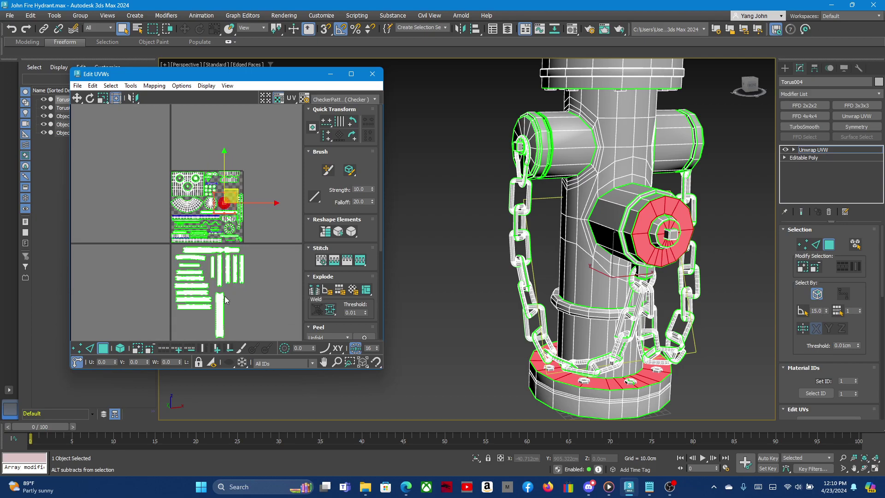
pyautogui.scroll(2, 210, 257)
pyautogui.scroll(1, 207, 259)
pyautogui.scroll(-1, 201, 262)
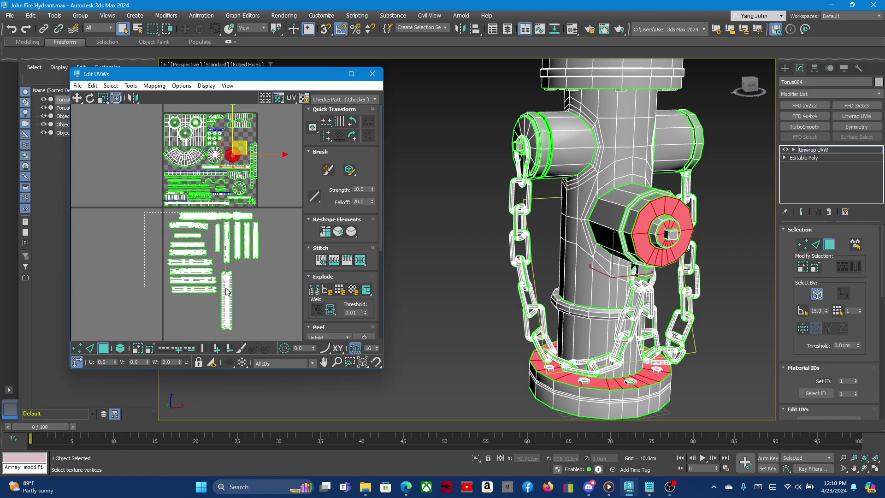
# Shrink the chain UV islands to about 26% and select every chain shell.
pyautogui.click(126, 246)
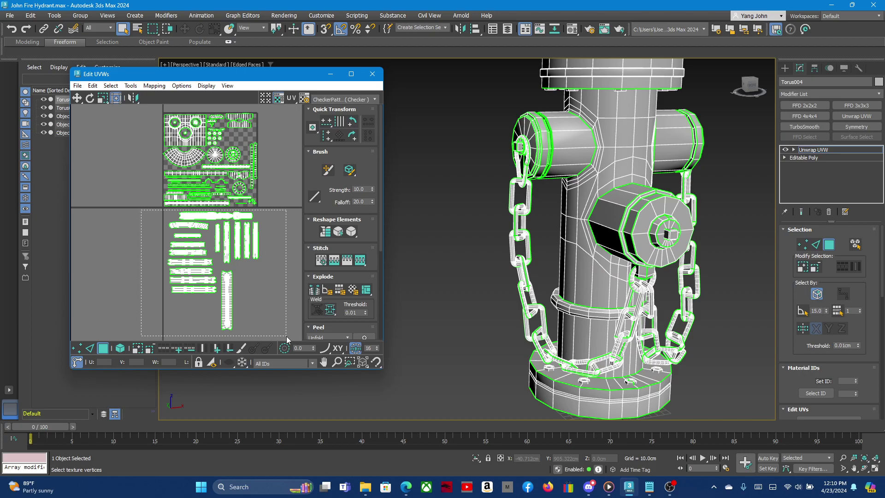
pyautogui.hotkey('ctrl', 'a')
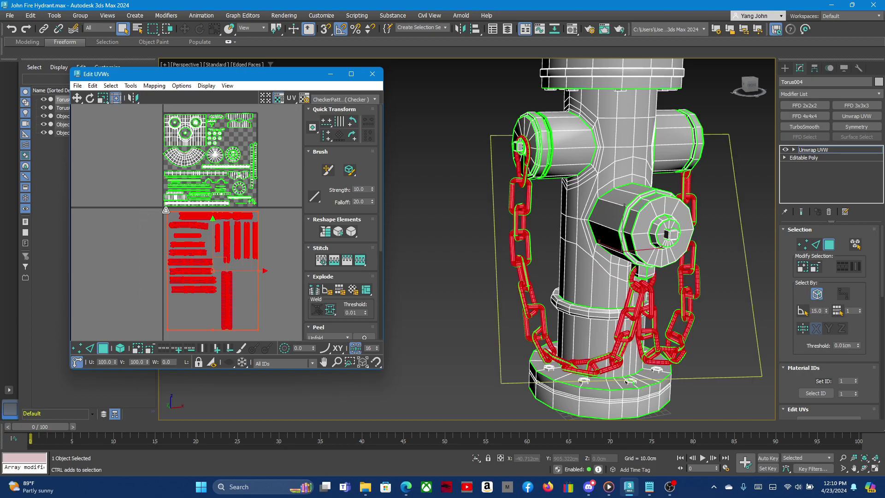
pyautogui.moveTo(167, 212); pyautogui.dragTo(235, 298)
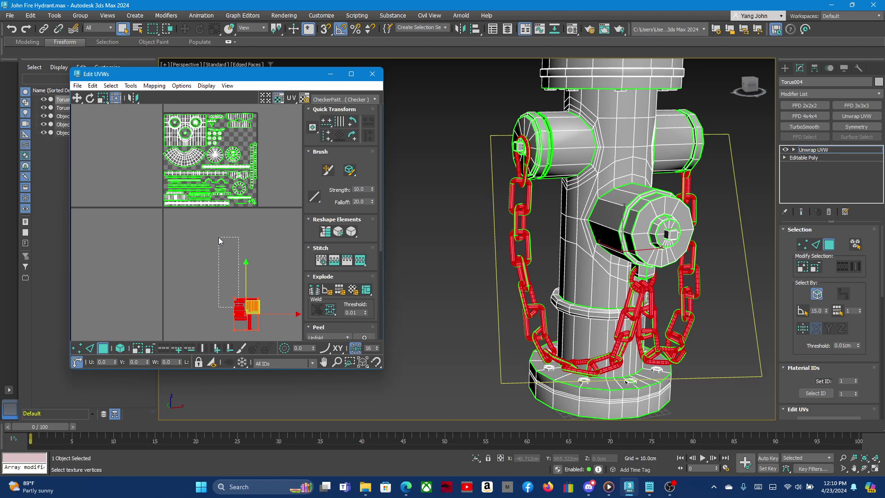
pyautogui.moveTo(218, 237); pyautogui.dragTo(217, 275)
pyautogui.hotkey('ctrl', 'a')
# Move the chain shells up into the 0–1 tile and nudge them down-left into place.
pyautogui.moveTo(235, 304)
pyautogui.mouseDown()
pyautogui.moveTo(222, 244)
pyautogui.moveTo(236, 138)
pyautogui.mouseUp()
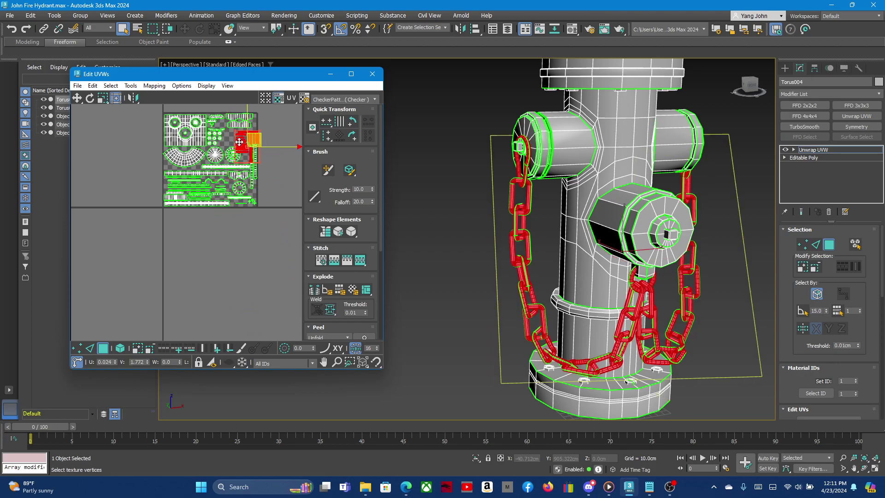
pyautogui.scroll(3, 237, 135)
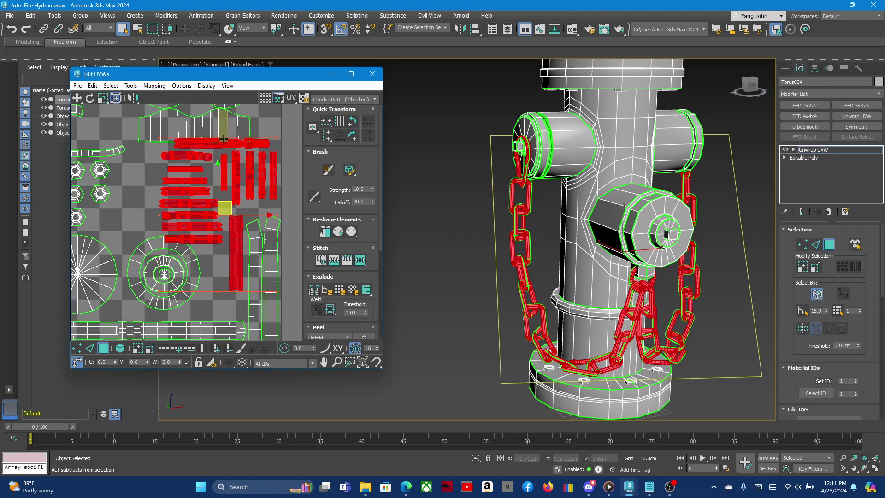
pyautogui.scroll(2, 165, 215)
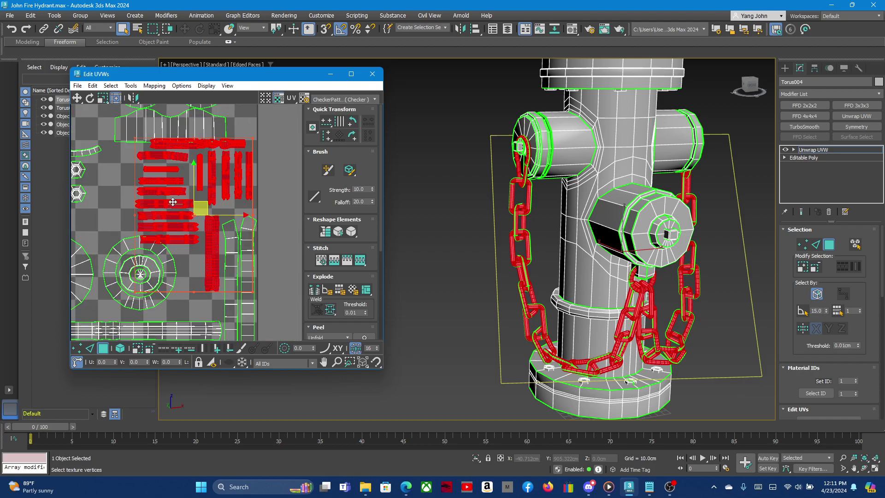
pyautogui.scroll(-1, 175, 199)
pyautogui.scroll(1, 172, 199)
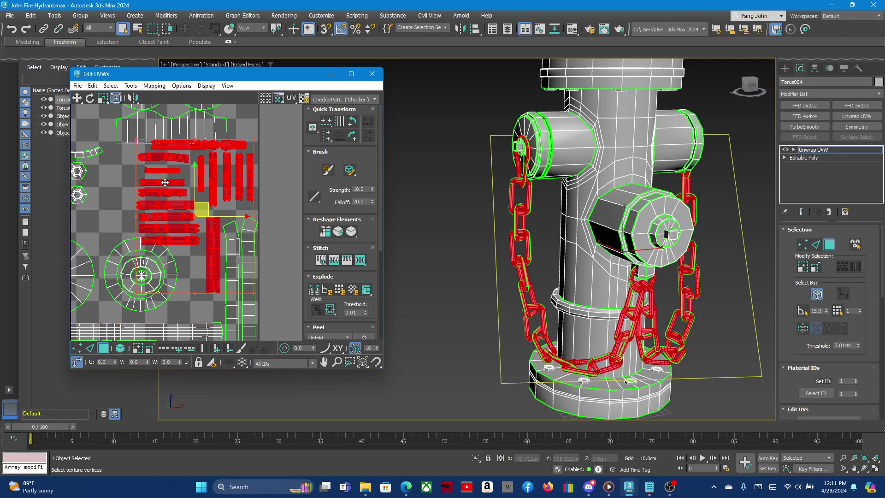
pyautogui.moveTo(165, 181); pyautogui.dragTo(154, 182)
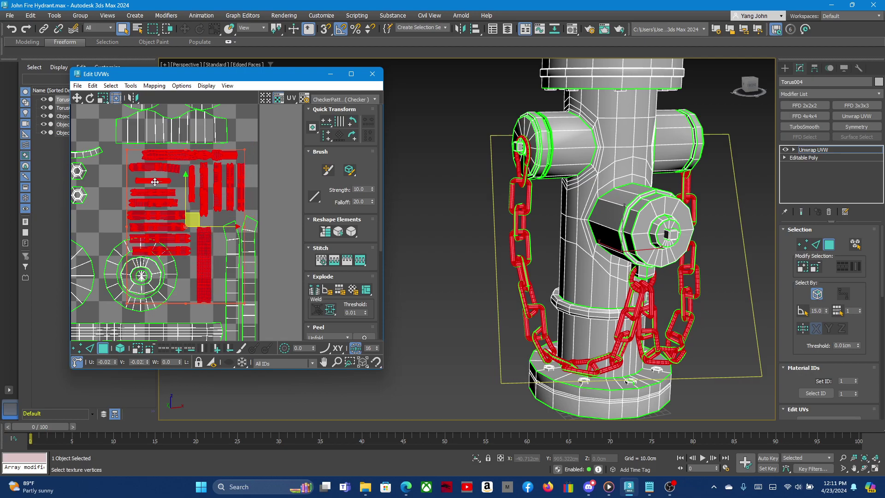
pyautogui.scroll(-3, 211, 183)
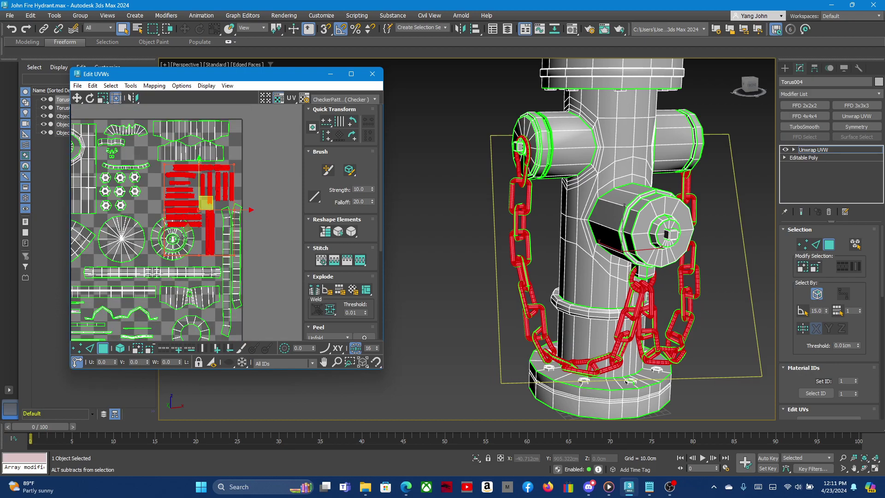
pyautogui.scroll(3, 178, 243)
# Select all the ring faces of the circular cap island, including the inner ring.
pyautogui.scroll(2, 178, 243)
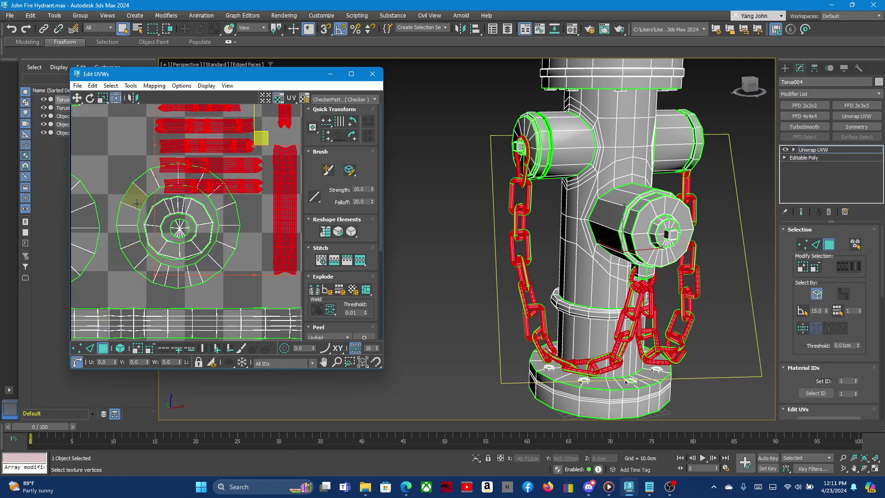
pyautogui.click(135, 201)
pyautogui.doubleClick(130, 212)
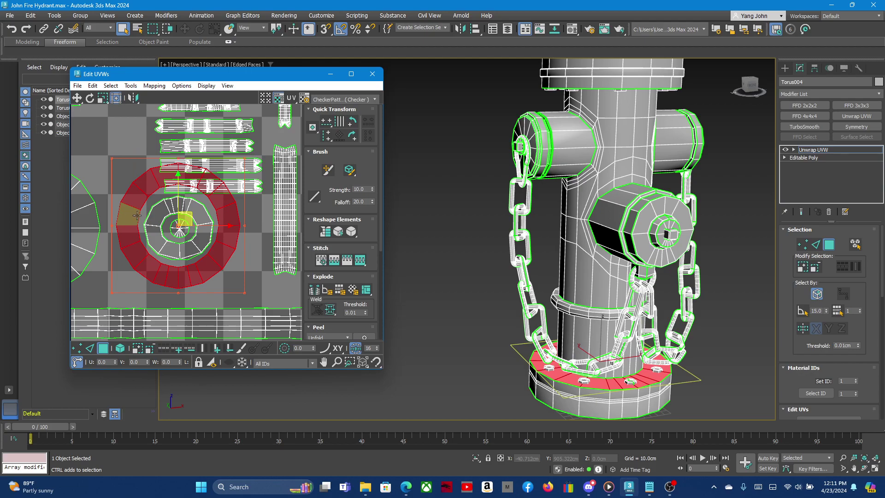
pyautogui.keyDown('ctrl'); pyautogui.doubleClick(152, 228); pyautogui.keyUp('ctrl')
pyautogui.keyDown('ctrl'); pyautogui.click(151, 237); pyautogui.keyUp('ctrl')
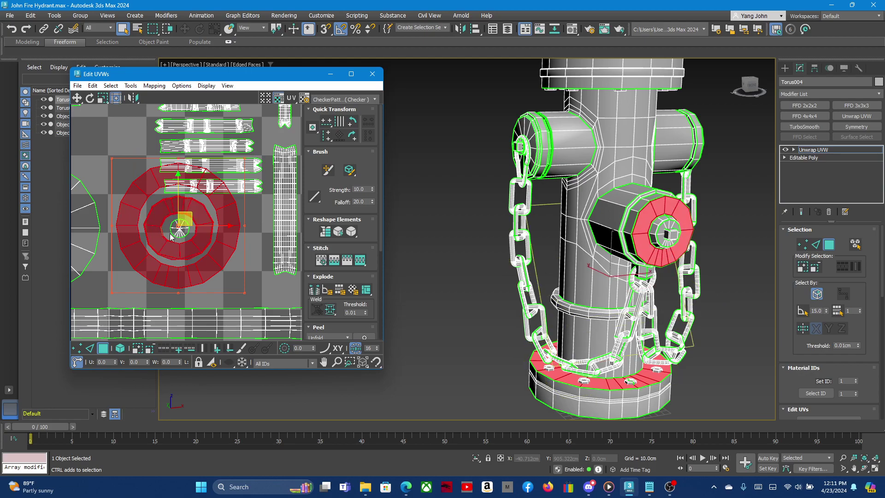
pyautogui.scroll(3, 172, 230)
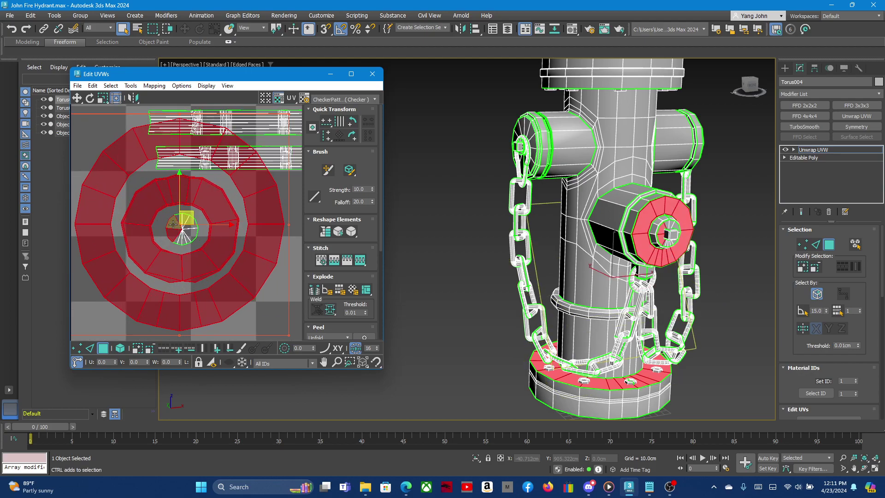
pyautogui.scroll(-2, 176, 225)
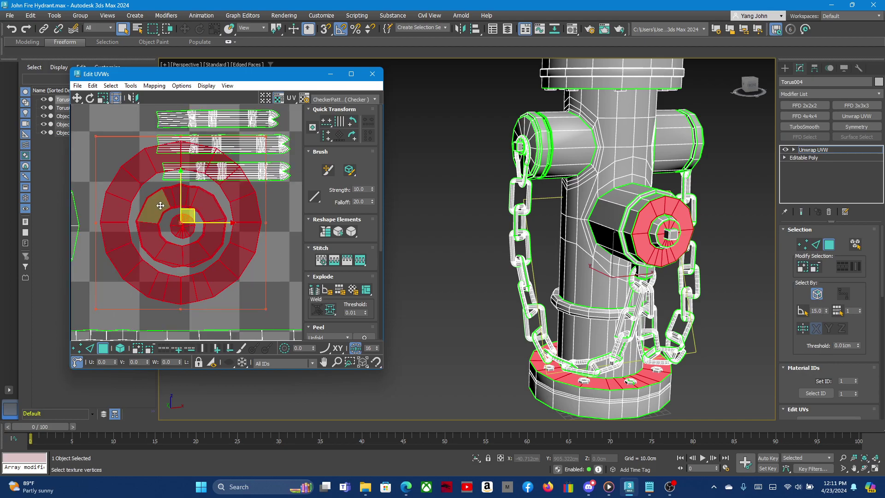
# Shrink the circular cap island so it fits a free gap among the chain shells.
pyautogui.moveTo(154, 207); pyautogui.dragTo(151, 233, button='middle')
pyautogui.scroll(-3, 177, 212)
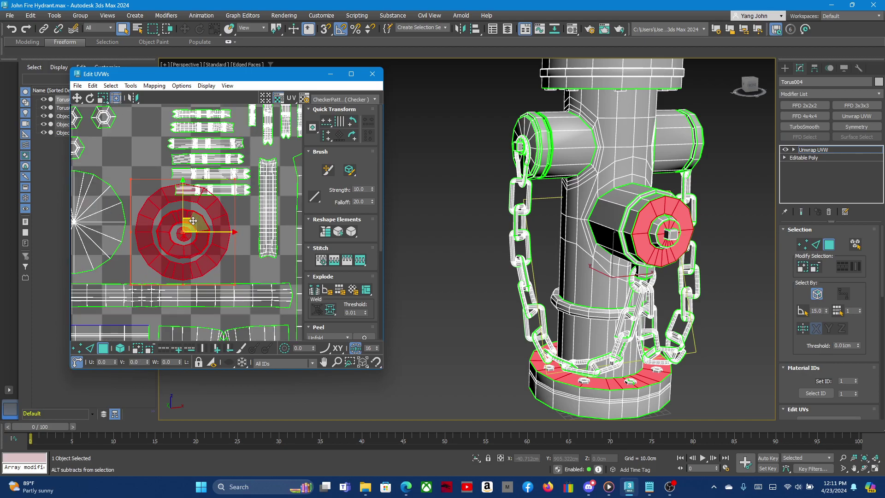
pyautogui.scroll(-2, 179, 209)
pyautogui.scroll(1, 179, 210)
pyautogui.scroll(1, 178, 210)
pyautogui.scroll(1, 168, 214)
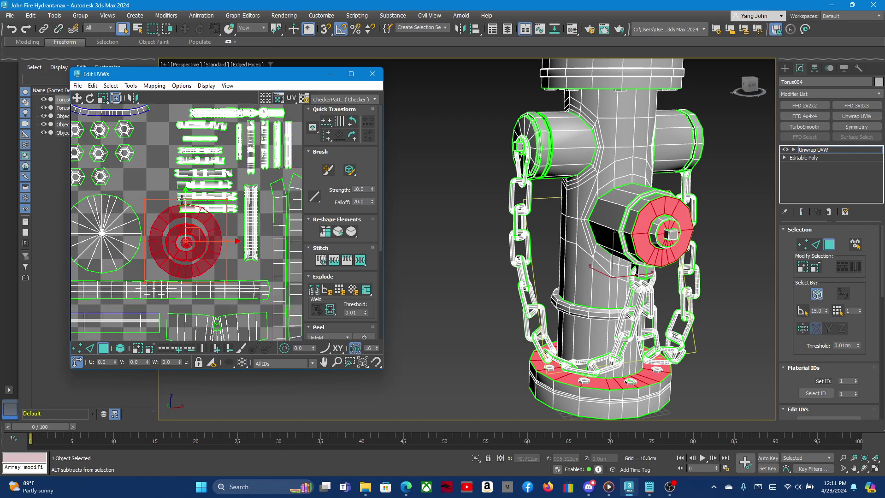
pyautogui.moveTo(145, 200); pyautogui.dragTo(156, 220)
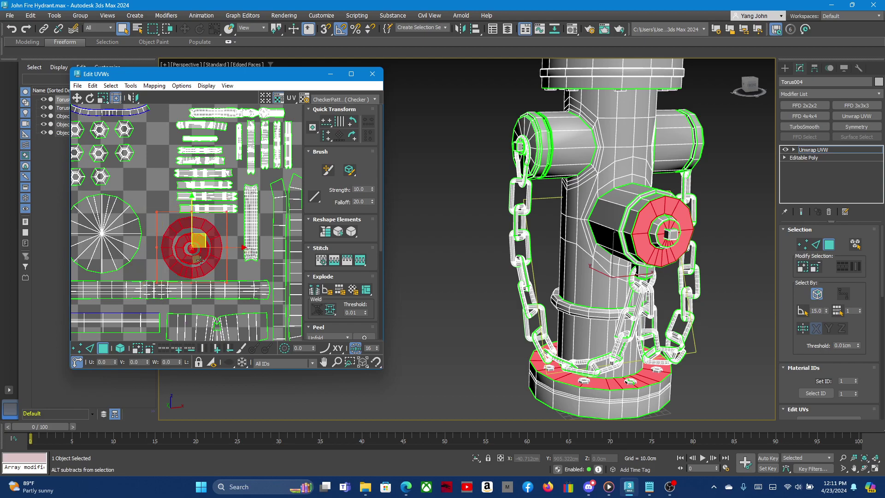
pyautogui.scroll(-1, 205, 260)
pyautogui.scroll(-2, 240, 253)
pyautogui.scroll(-3, 259, 246)
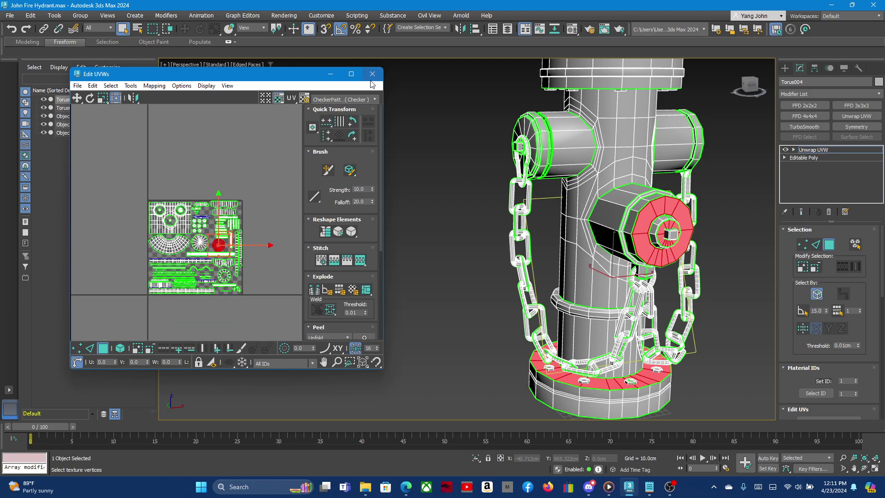
# Maximize the Edit UVWs editor and zoom around to check the packed layout.
pyautogui.click(350, 75)
pyautogui.scroll(2, 257, 222)
pyautogui.scroll(2, 414, 230)
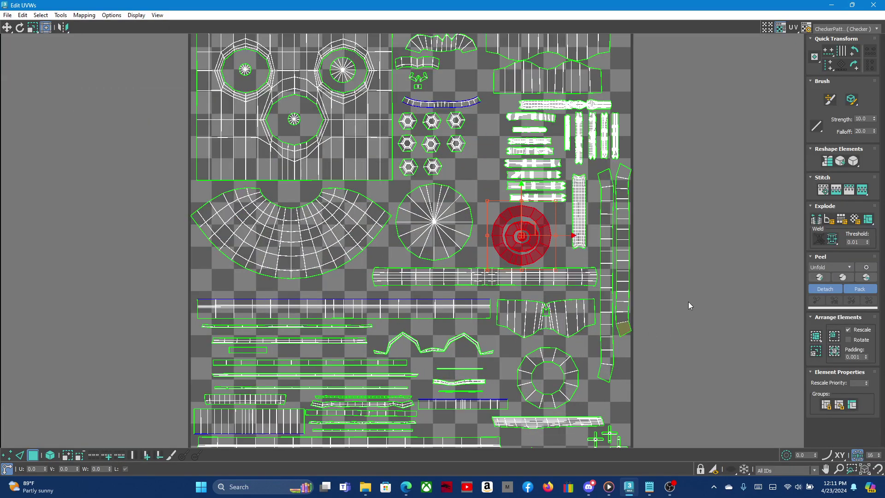
pyautogui.scroll(-1, 221, 205)
pyautogui.scroll(1, 525, 286)
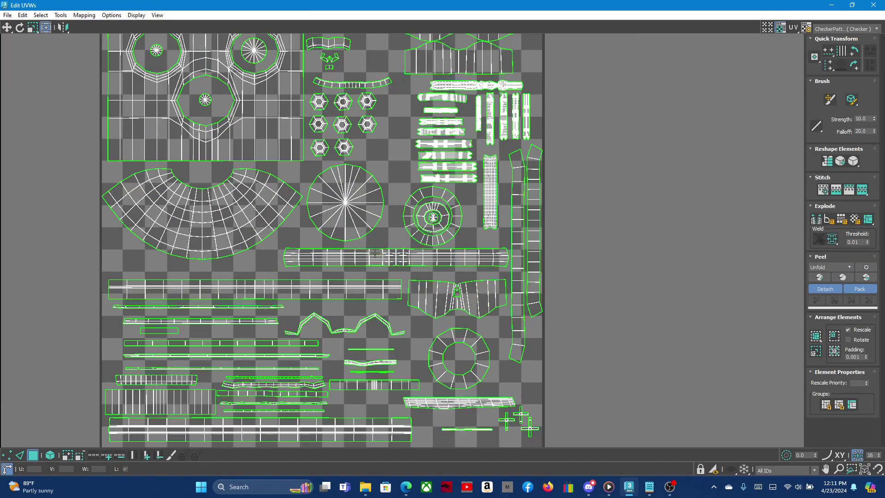
pyautogui.scroll(-1, 378, 272)
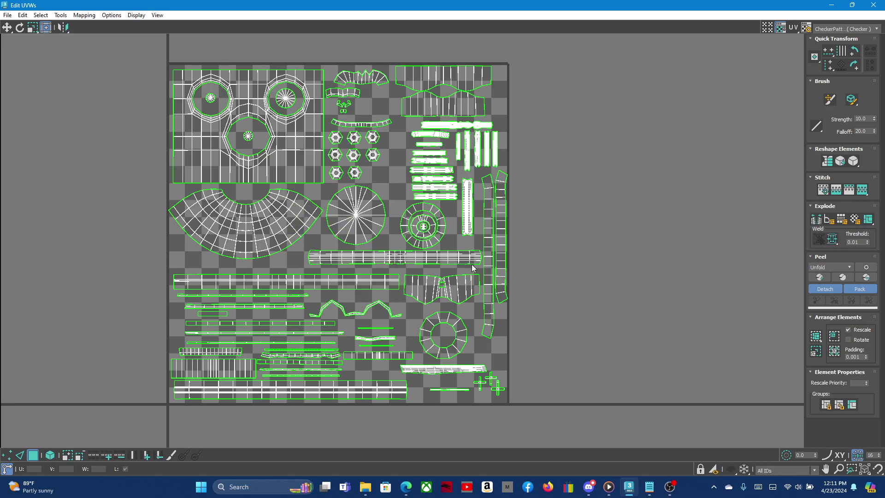
# Hide the UV editor, save the fire hydrant scene, and centre the hydrant in the viewport.
pyautogui.click(828, 5)
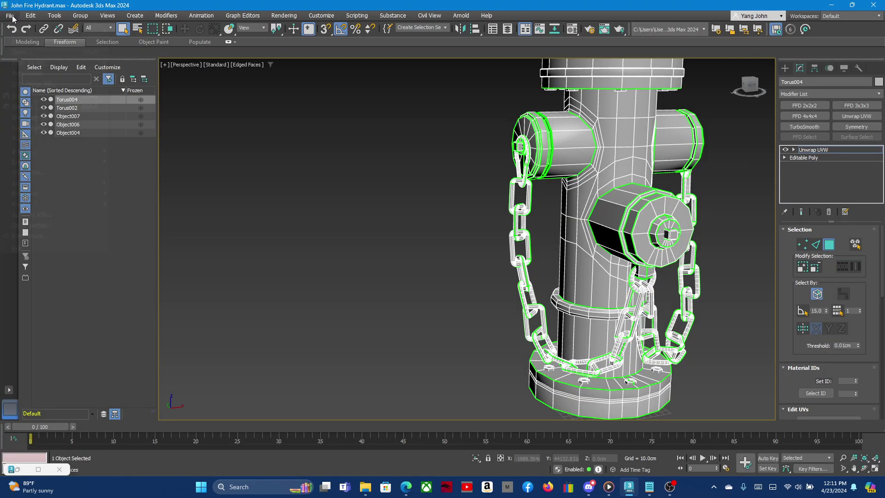
pyautogui.click(9, 15)
pyautogui.click(19, 97)
pyautogui.scroll(-2, 385, 268)
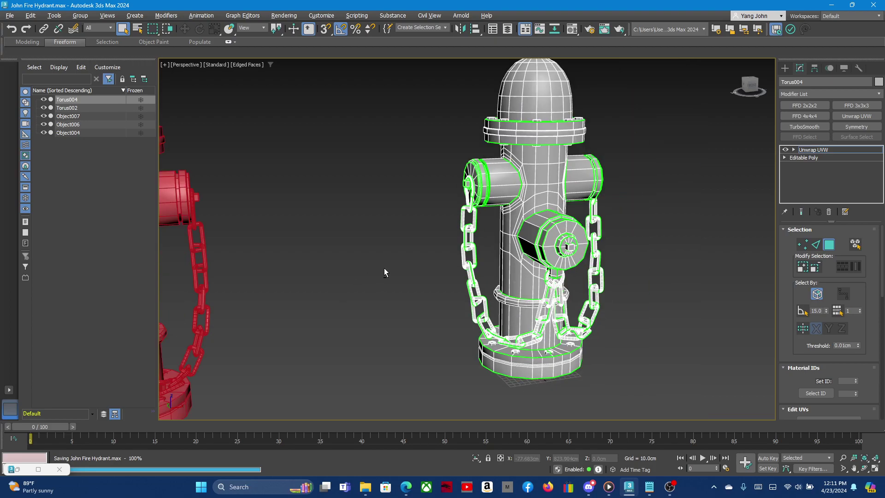
pyautogui.moveTo(515, 199); pyautogui.dragTo(496, 214, button='middle')
pyautogui.scroll(2, 496, 214)
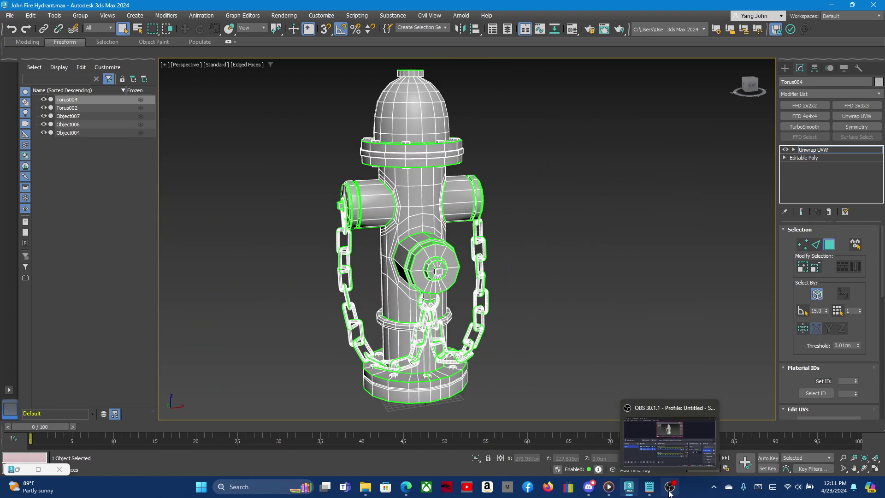
pyautogui.moveTo(628, 486)
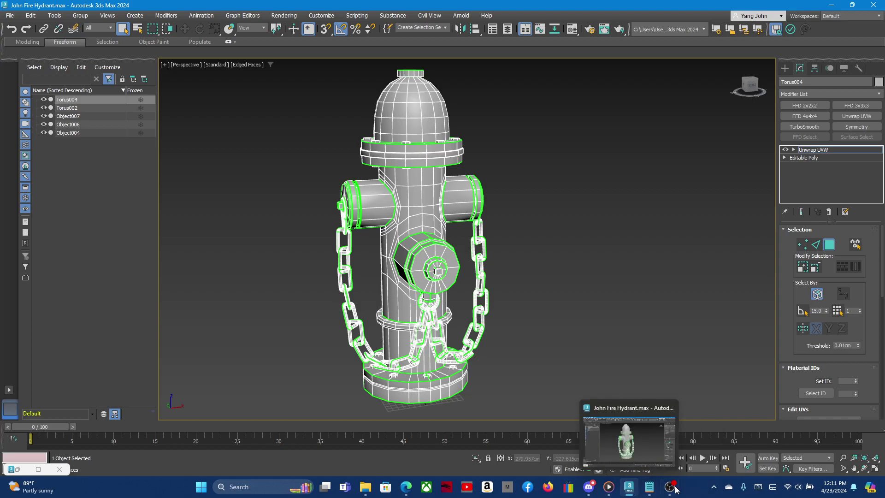
pyautogui.click(671, 488)
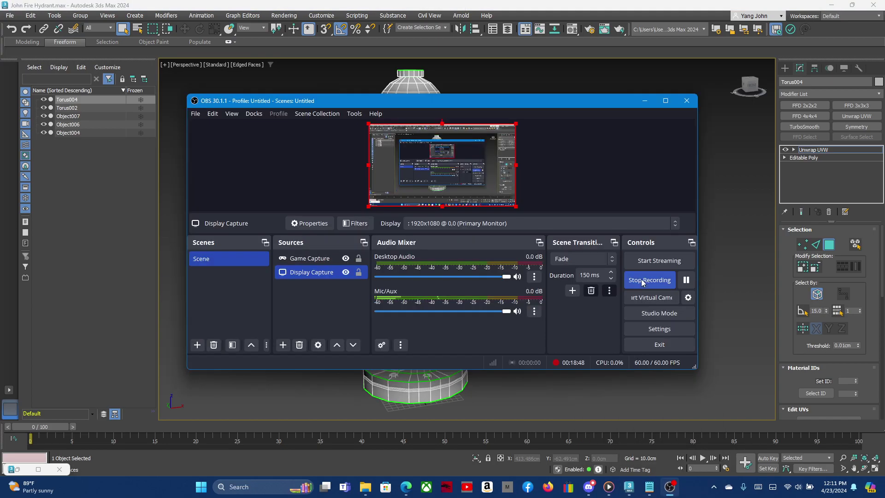
# Reopen the UV editor from the Unwrap UVW panel and zoom over the packed hydrant-and-chain layout.
pyautogui.click(645, 101)
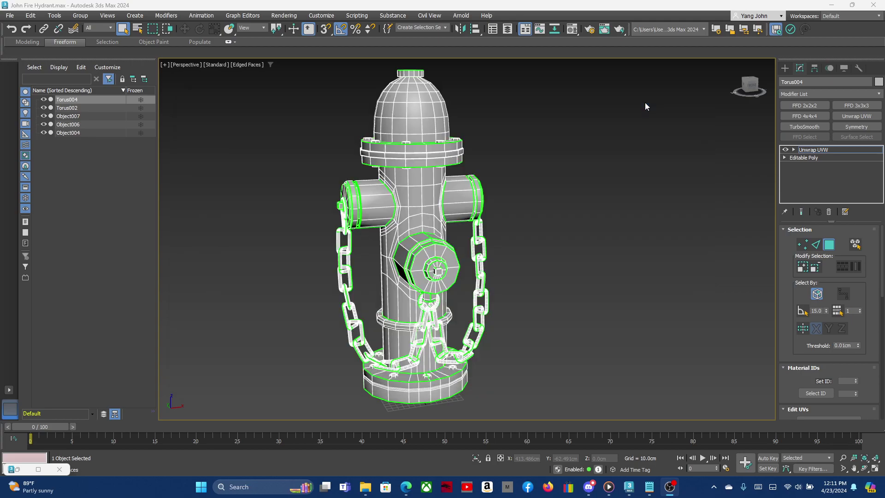
pyautogui.scroll(-3, 834, 361)
pyautogui.scroll(-2, 835, 357)
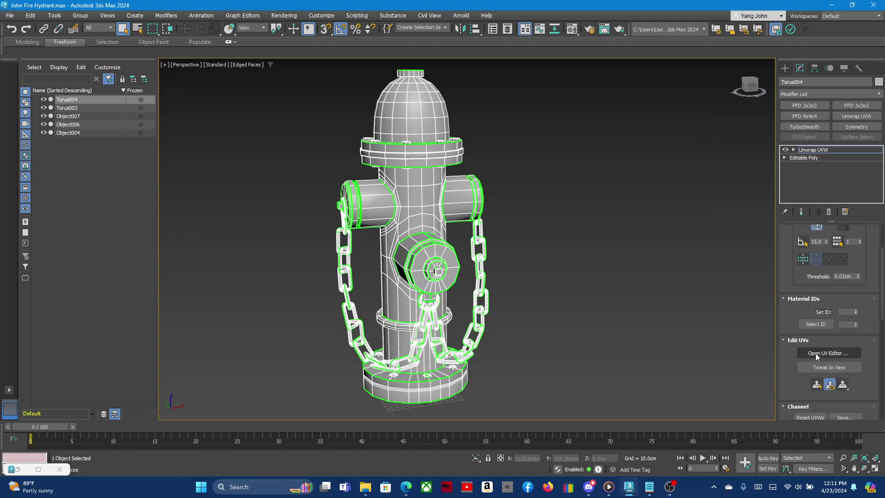
pyautogui.click(814, 353)
pyautogui.scroll(3, 283, 206)
pyautogui.scroll(-3, 415, 184)
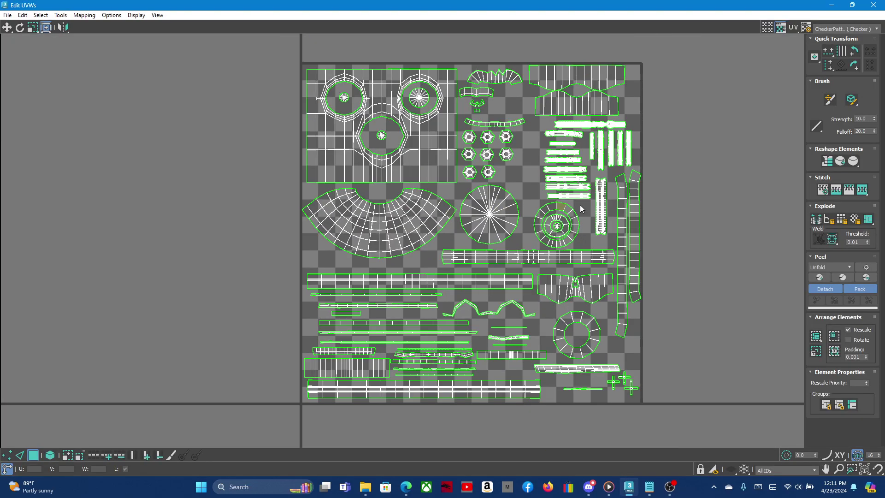
pyautogui.scroll(3, 415, 184)
pyautogui.scroll(-3, 364, 158)
pyautogui.scroll(3, 364, 158)
pyautogui.scroll(-3, 383, 175)
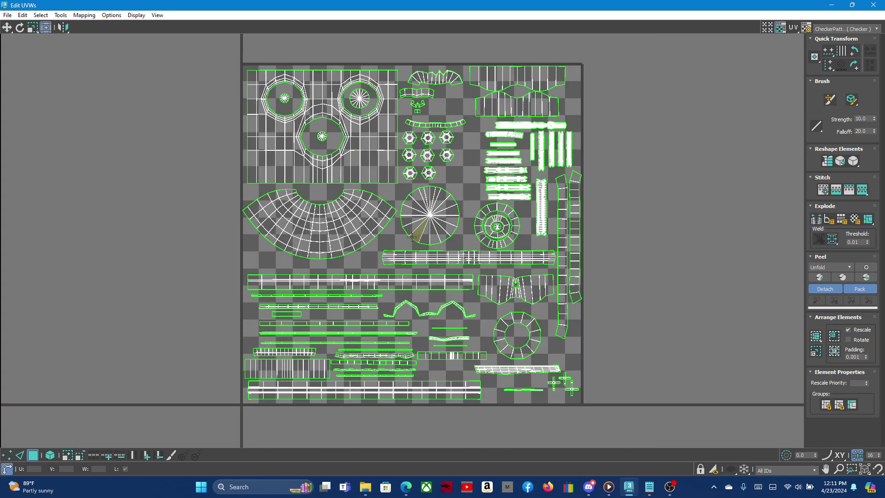